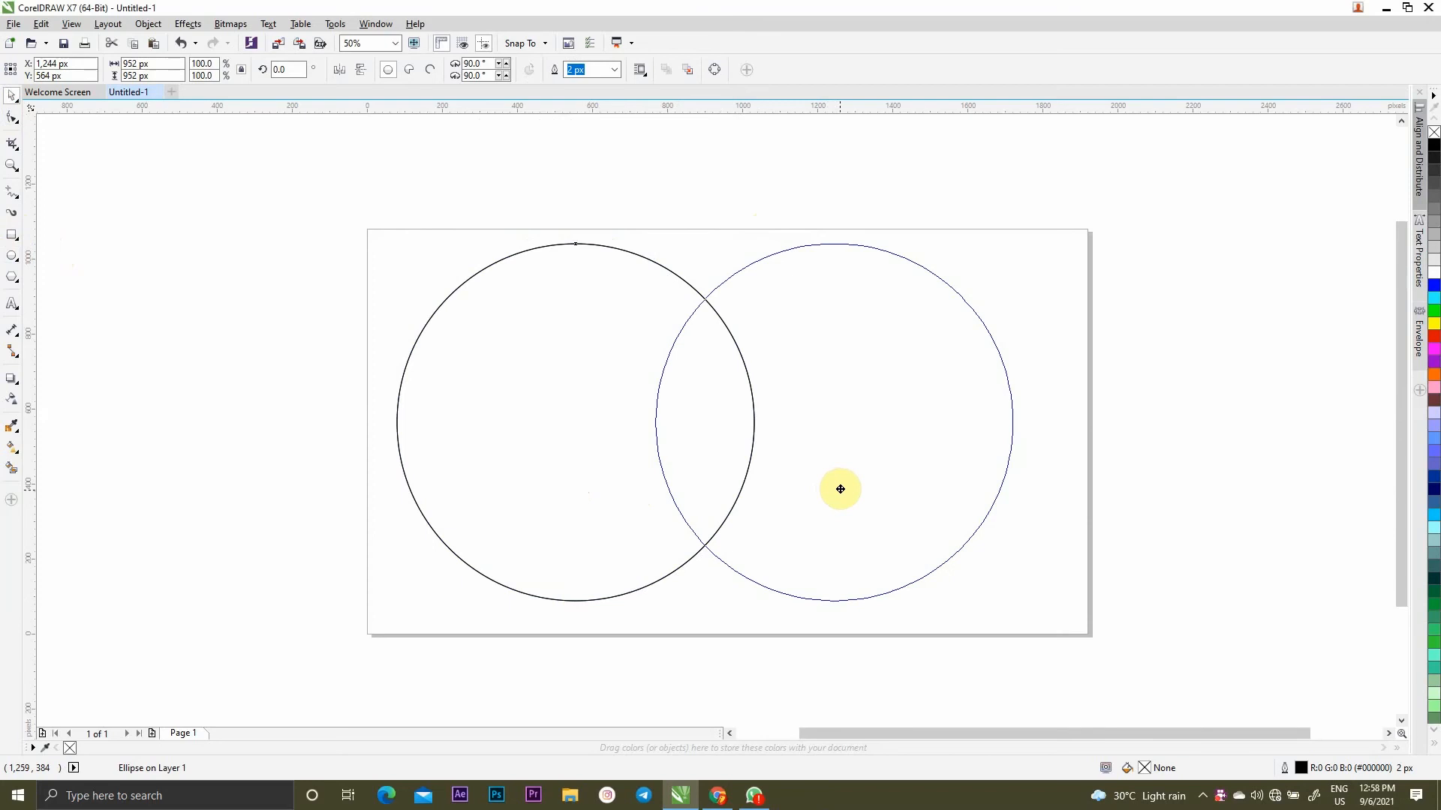
Place a copy of the circle beside the first so they overlap, and create the Intersect shape from both circles
left_click_drag(841, 490, 829, 491)
right_click(829, 492)
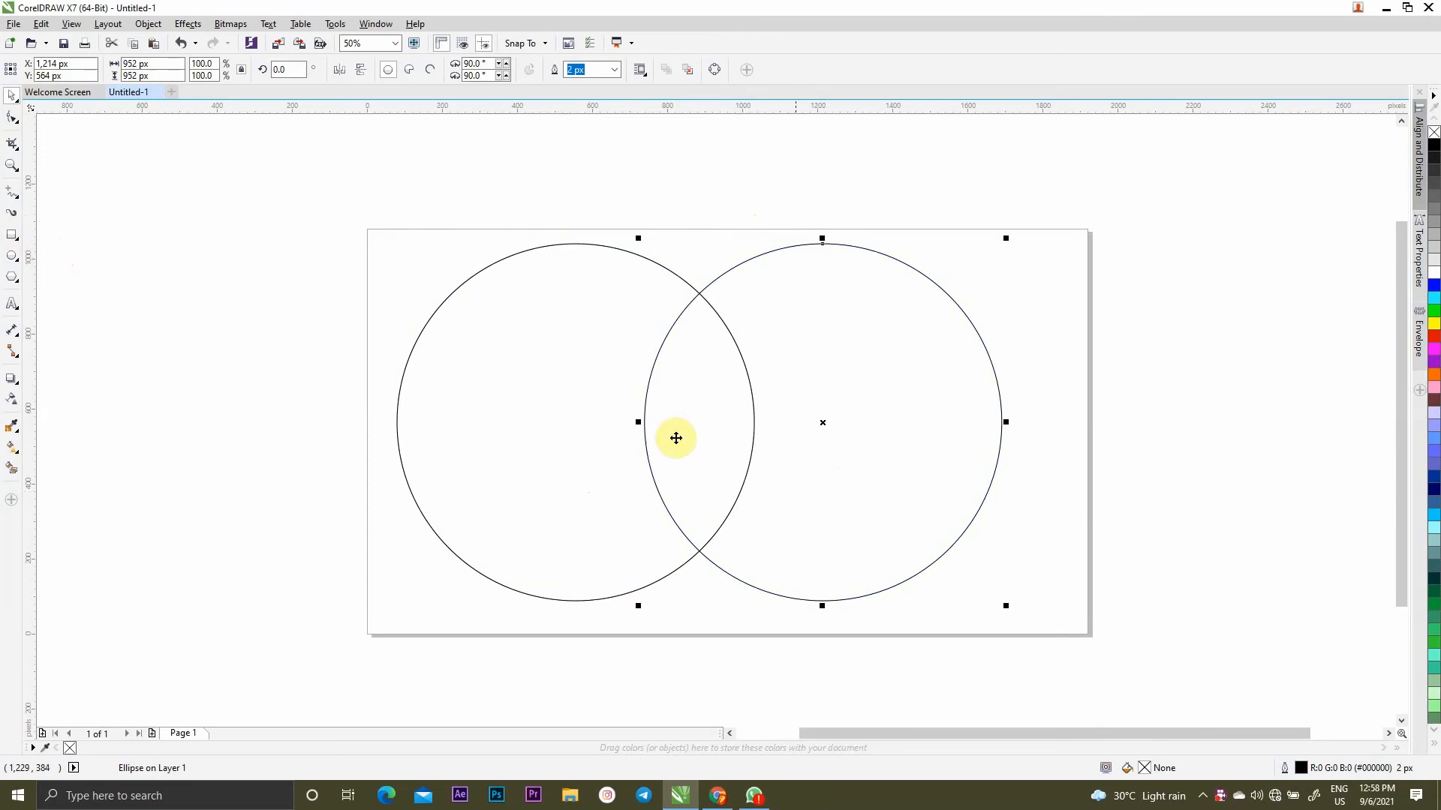
left_click(555, 404, "shift")
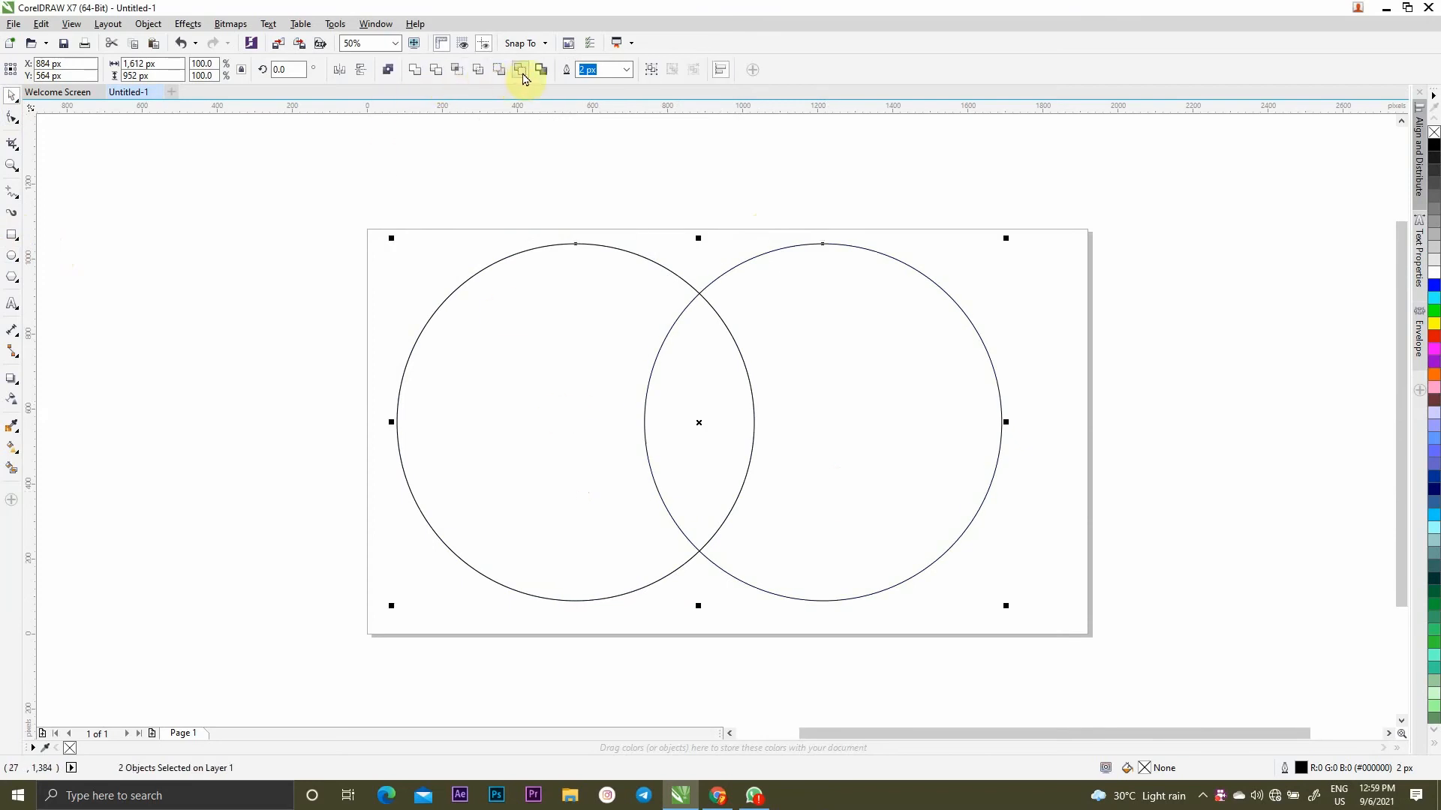
left_click(459, 72)
Delete both original circles, keeping only the lens-shaped intersection
left_click(522, 285)
key("Delete")
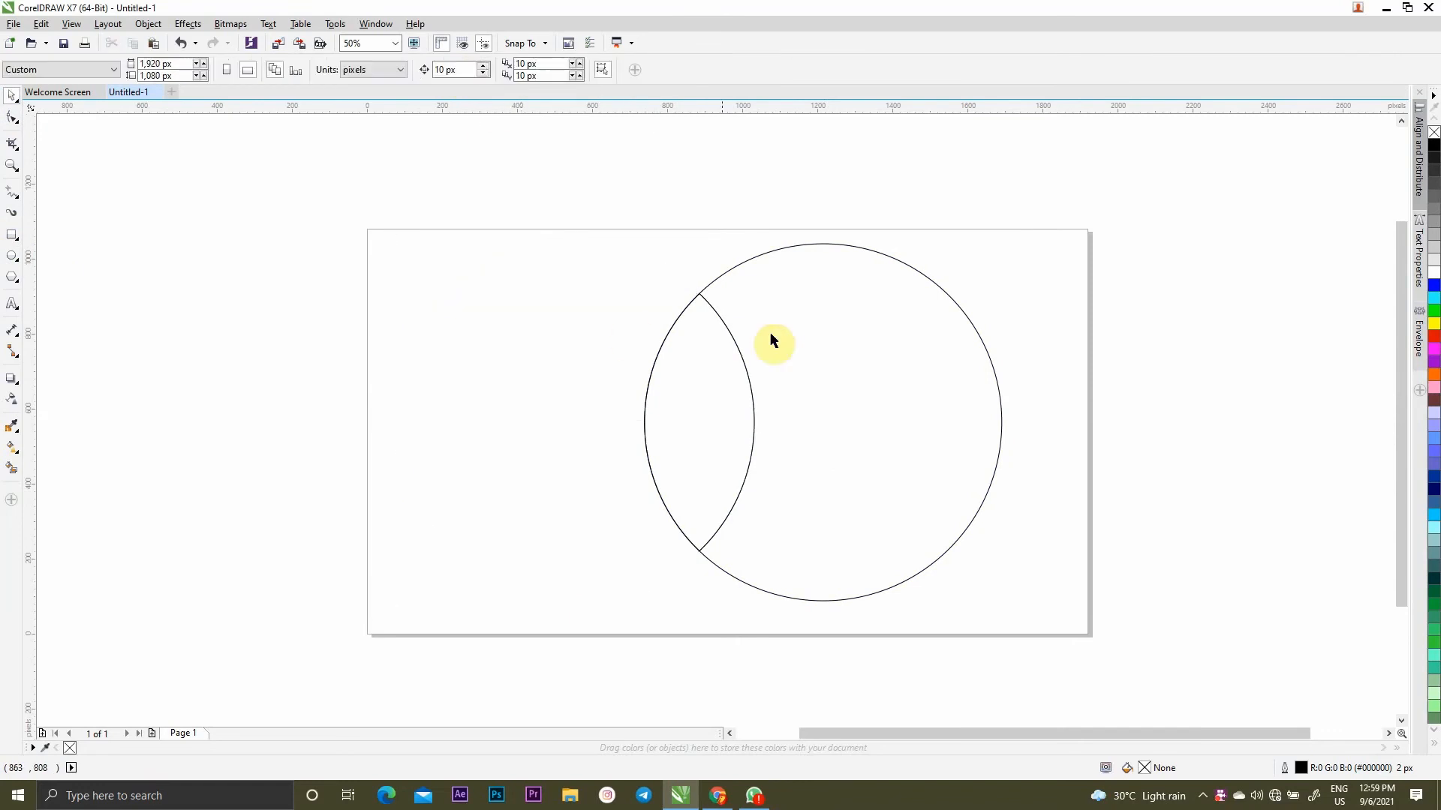
left_click(797, 342)
key("Delete")
Move the lens shape to the page's upper-left area and rotate it to about 51.3 degrees
left_click(711, 418)
left_click_drag(711, 418, 571, 370)
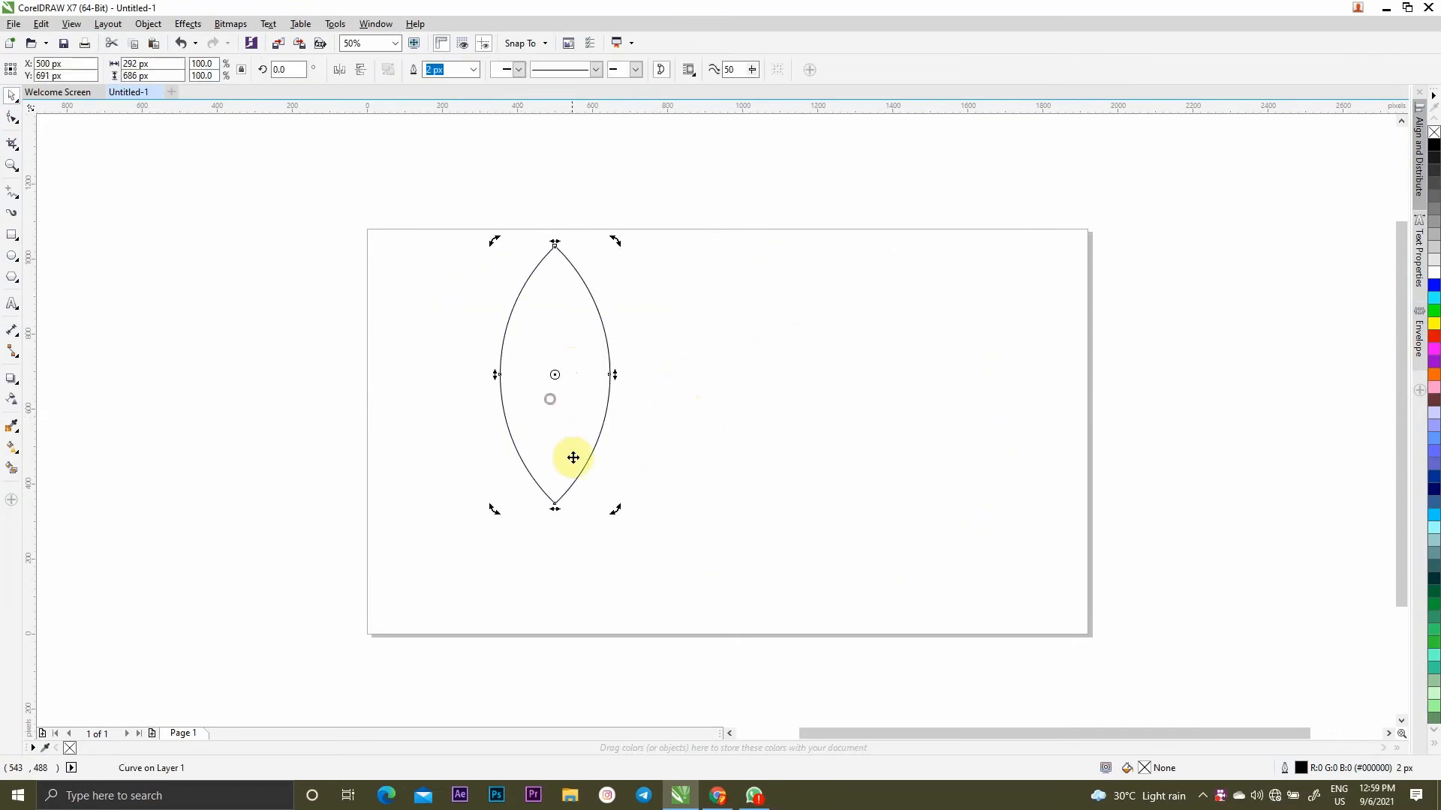
left_click_drag(570, 457, 620, 435)
left_click(621, 434)
left_click_drag(679, 491, 688, 386)
left_click(686, 392)
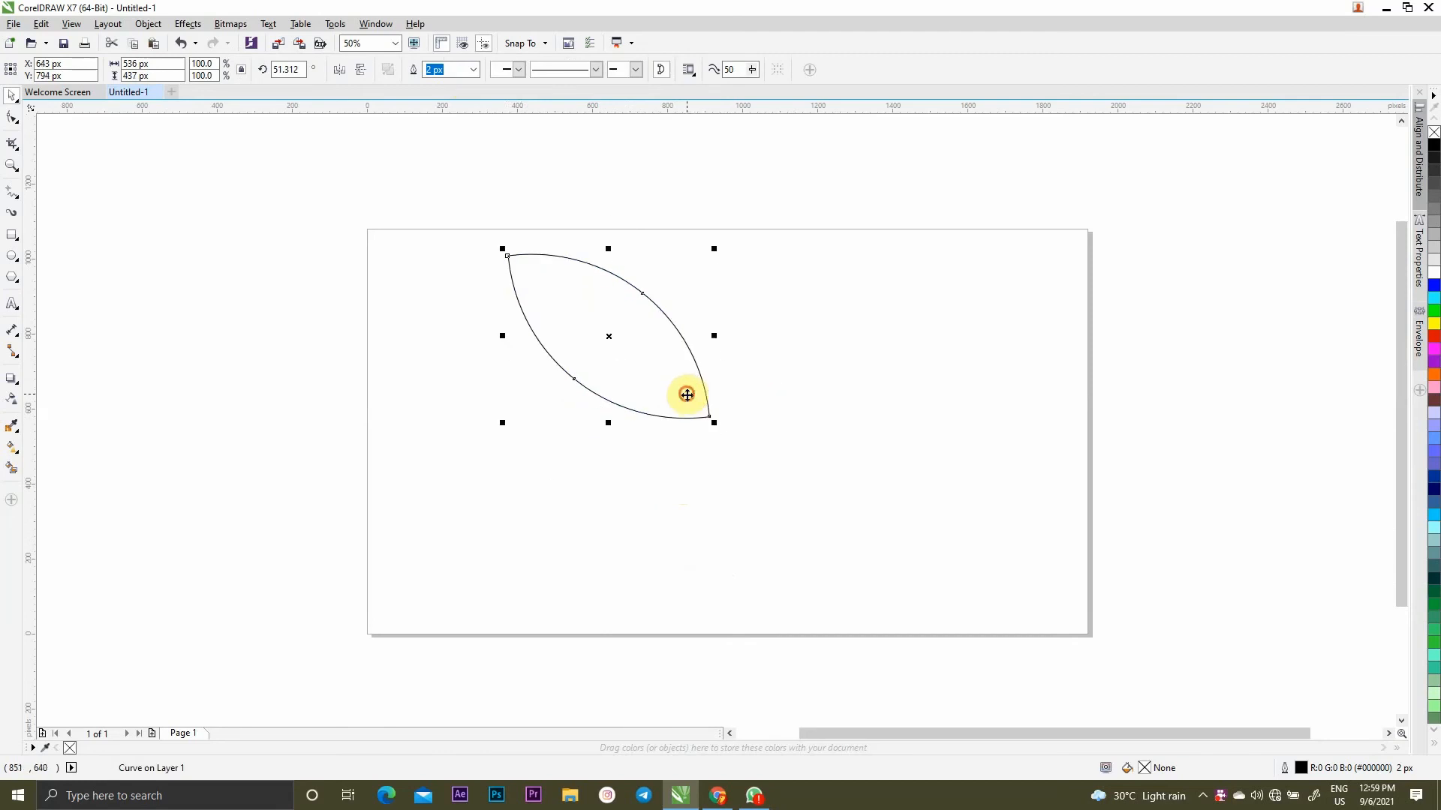
left_click(502, 383)
left_click(700, 421)
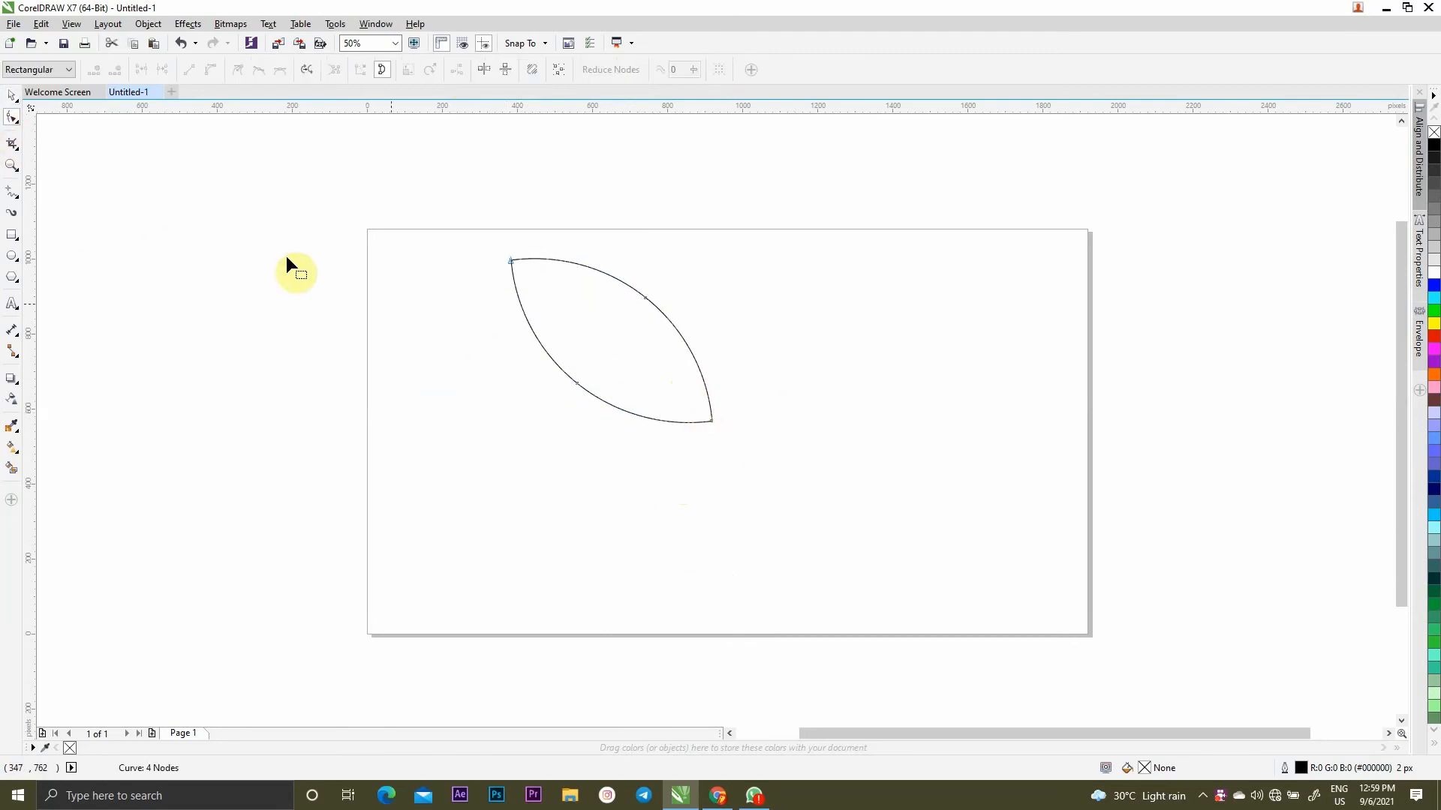
Delete the two midpoint nodes on the lens's long sides, leaving only its end nodes
left_click_drag(655, 466, 772, 409)
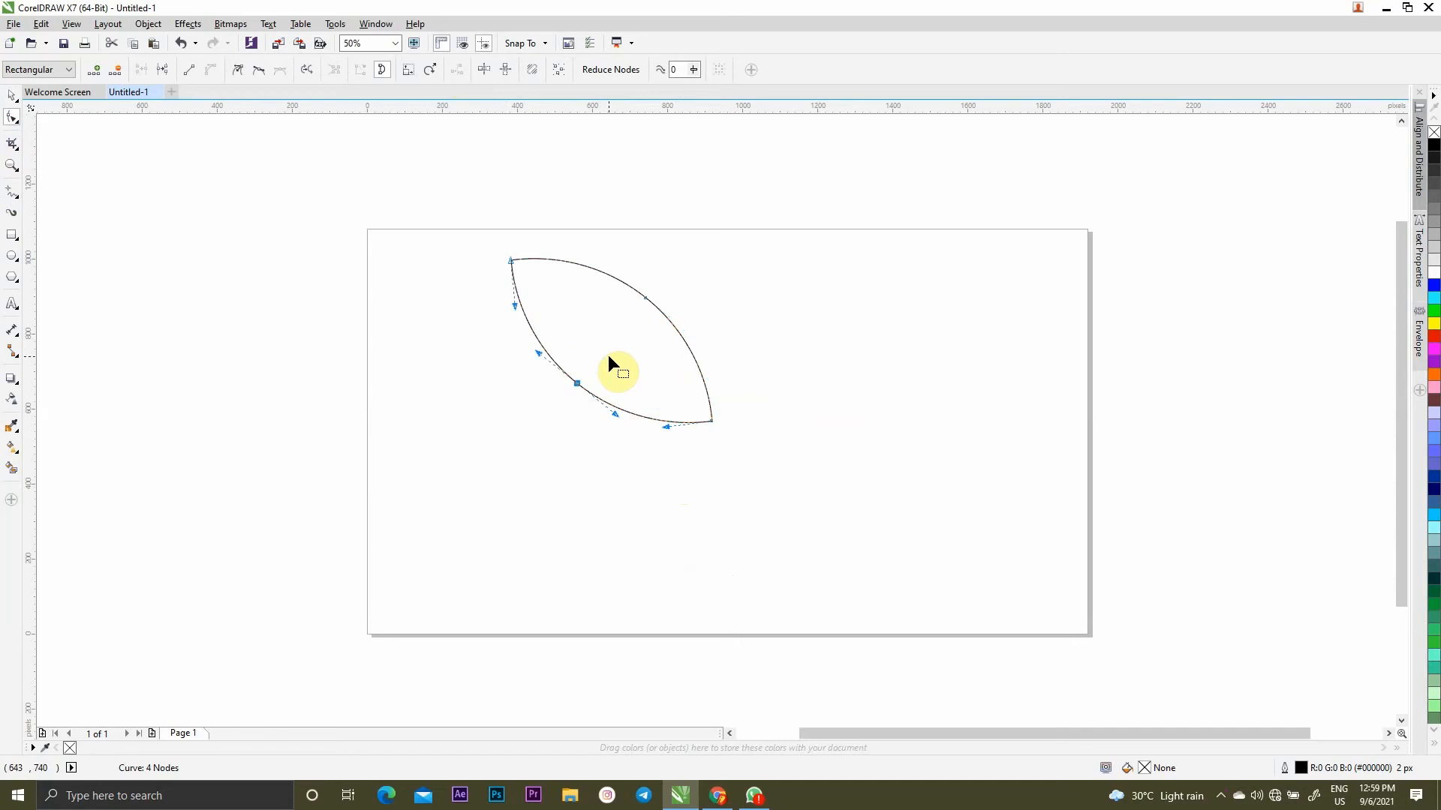
key("Delete")
left_click_drag(759, 389, 761, 390)
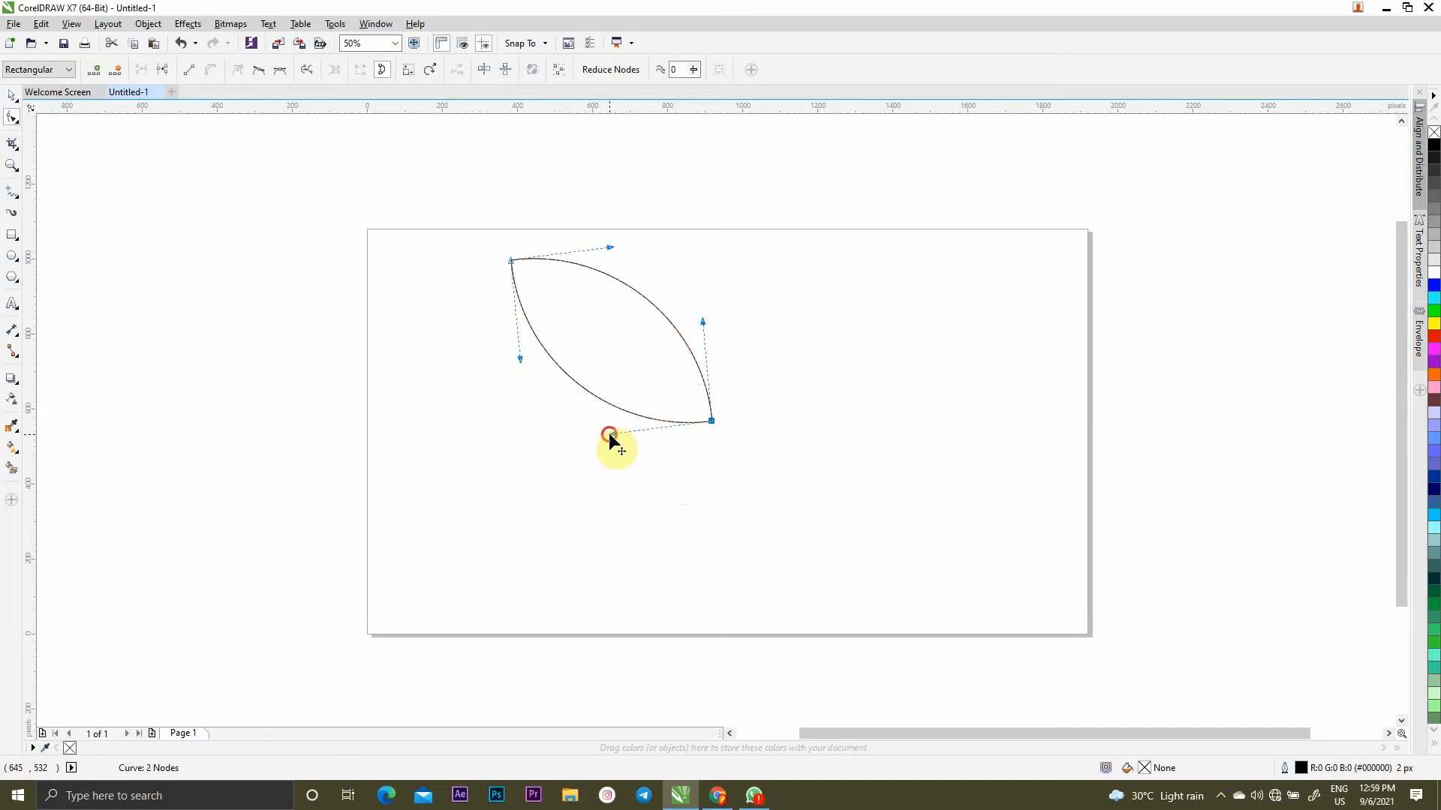
Reshape the curve with its node handles into a teardrop with a pointed upper-left tip and a rounded lower-right end
left_click_drag(606, 435, 560, 493)
mouse_move(522, 351)
left_mouse_down()
mouse_move(498, 345)
mouse_move(508, 335)
left_mouse_up()
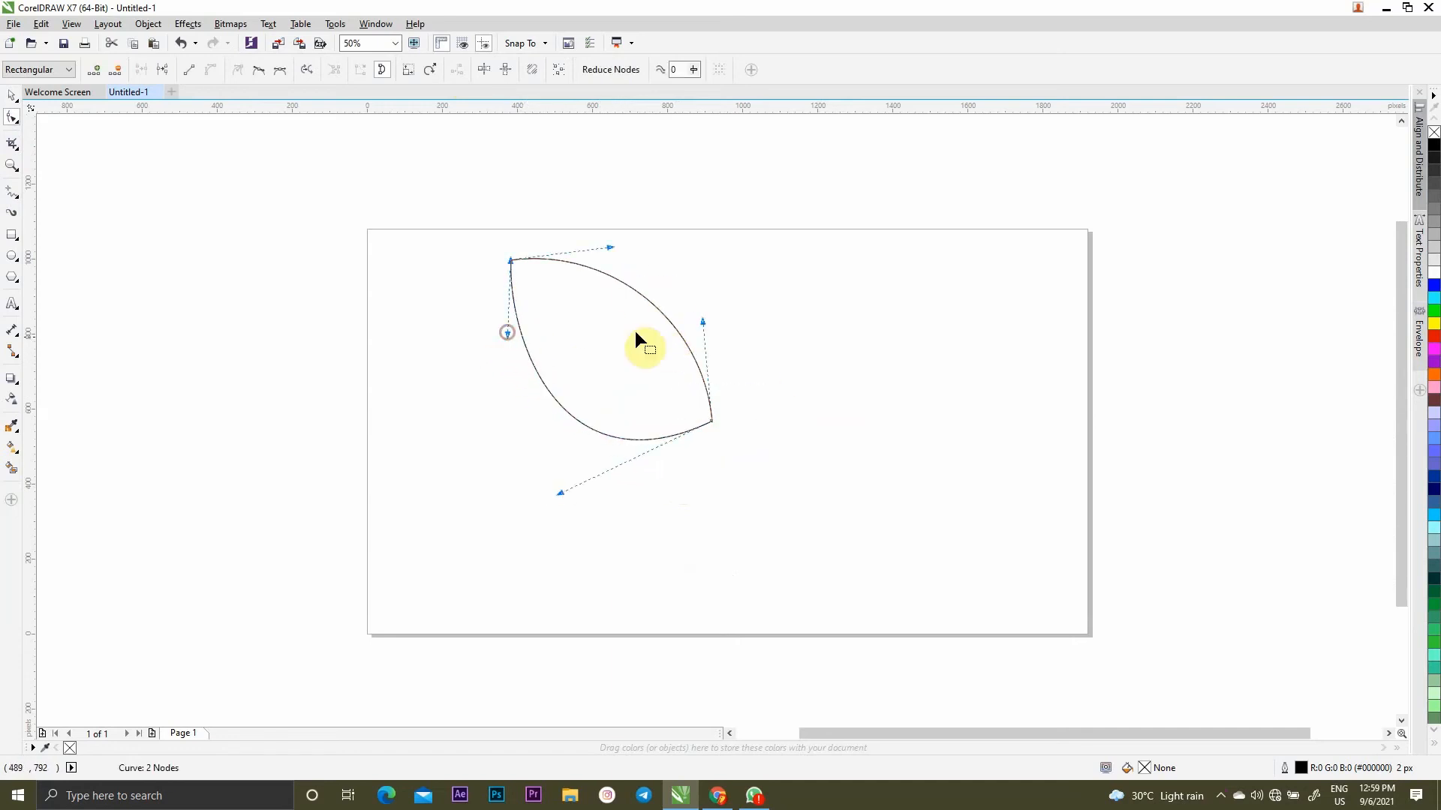
left_click_drag(703, 321, 743, 302)
left_click_drag(560, 493, 644, 537)
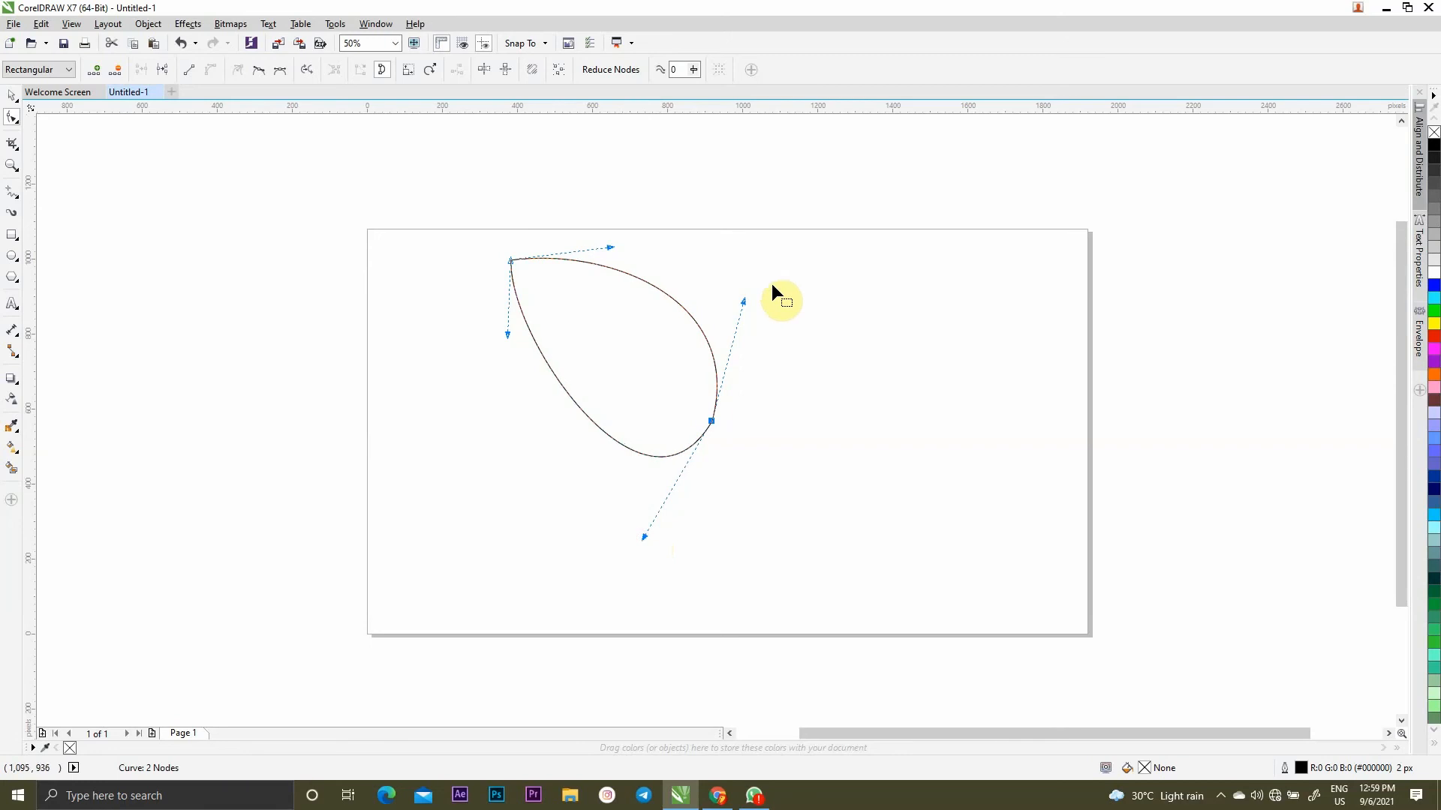
left_click_drag(758, 330, 768, 302)
left_click(11, 96)
left_click(722, 403)
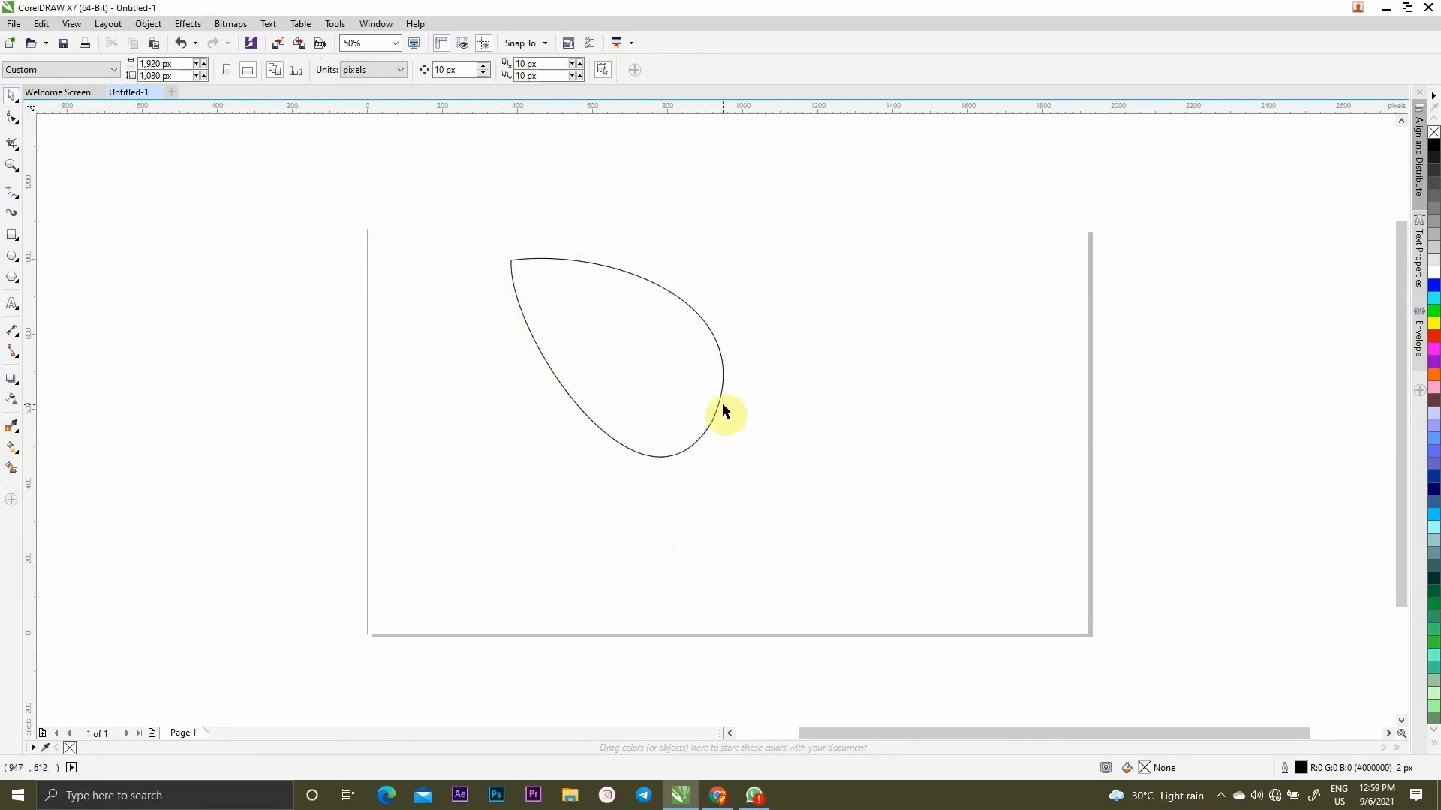
Rotate the teardrop slightly to about 52.1 degrees
scroll(722, 402, "up", 1)
scroll(719, 403, "down", 1)
left_click(637, 376)
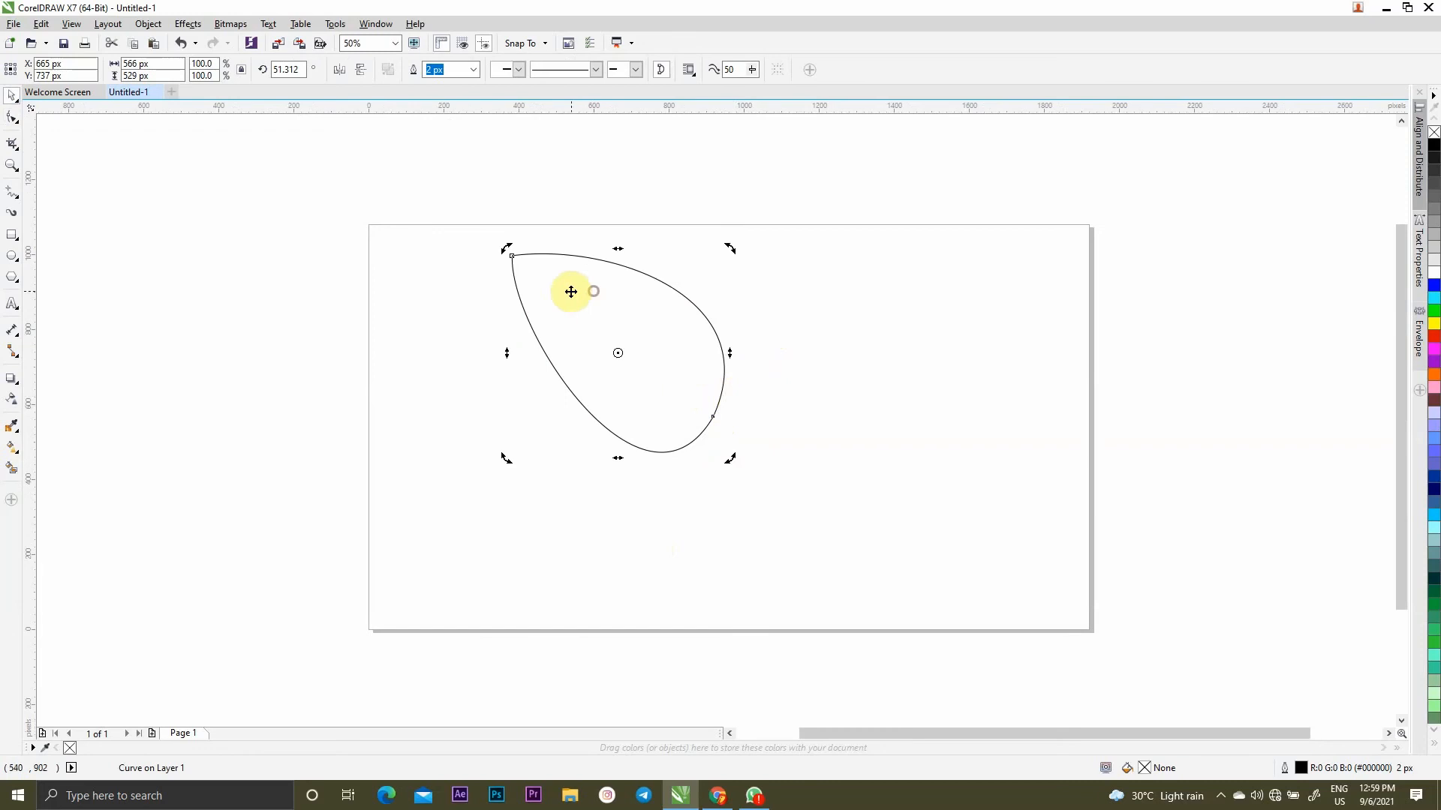
left_click_drag(507, 246, 556, 297)
left_click(620, 368)
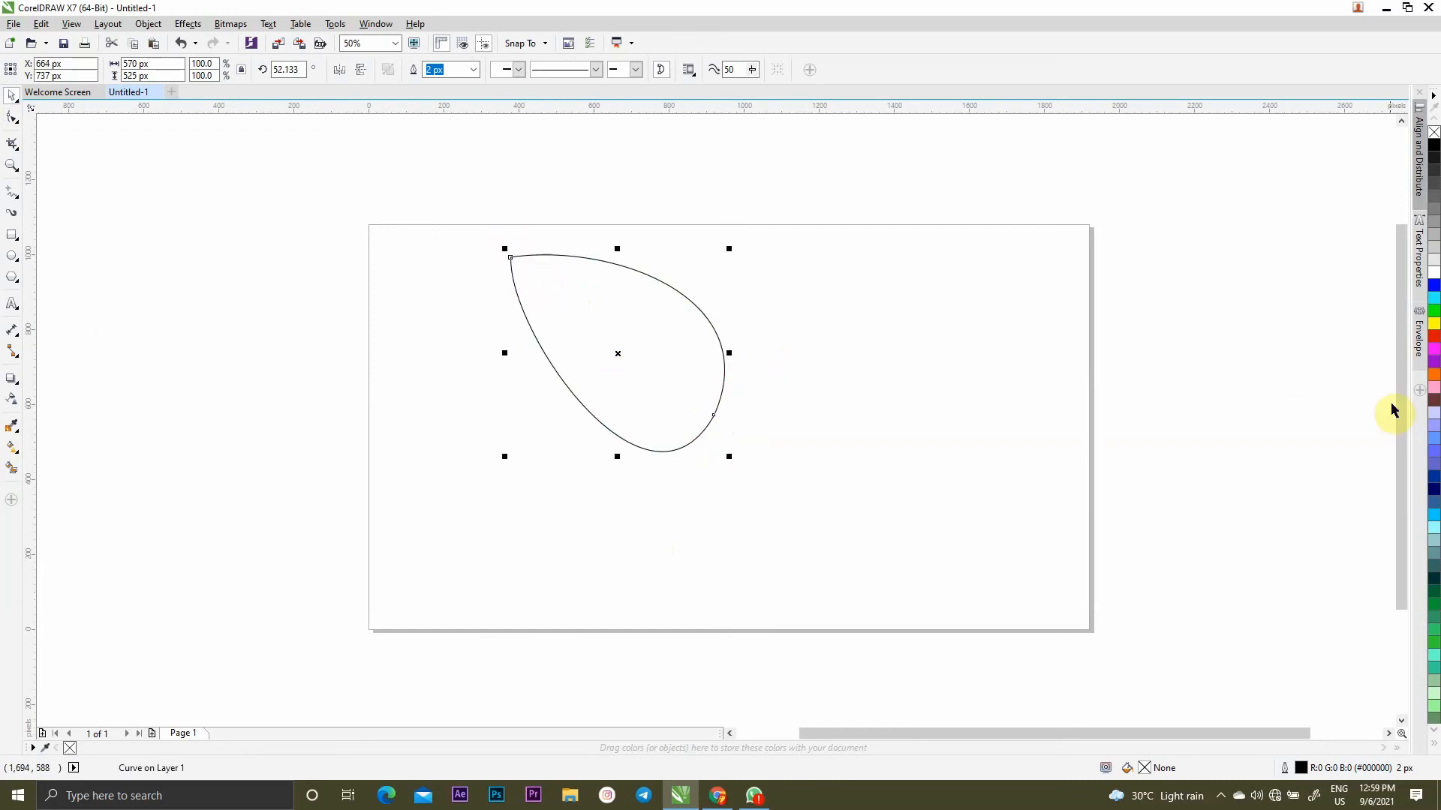
Try navy, cyan and blue palette colours as the teardrop's fill
left_click(1433, 293)
left_click_drag(1432, 488, 650, 357)
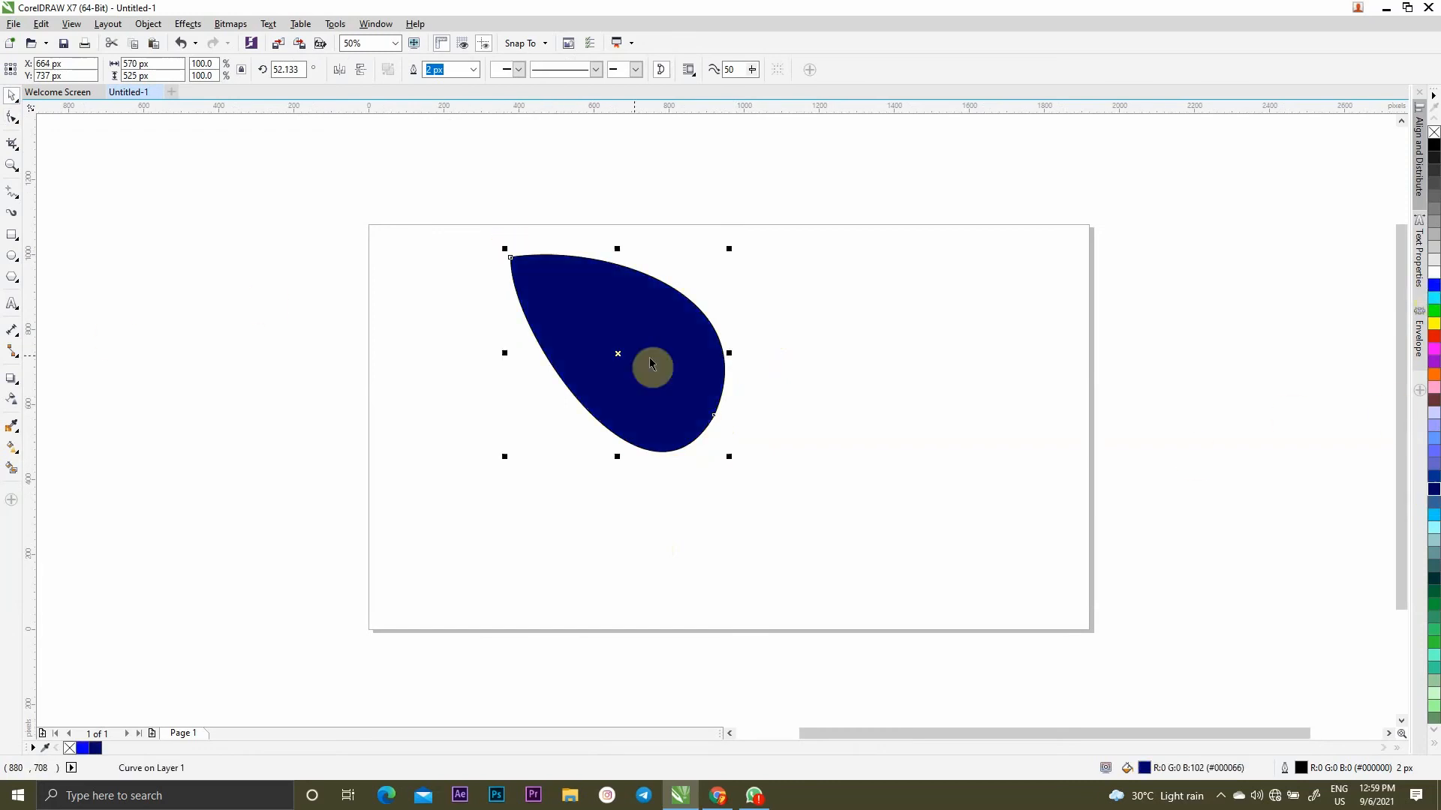
left_click(1434, 298)
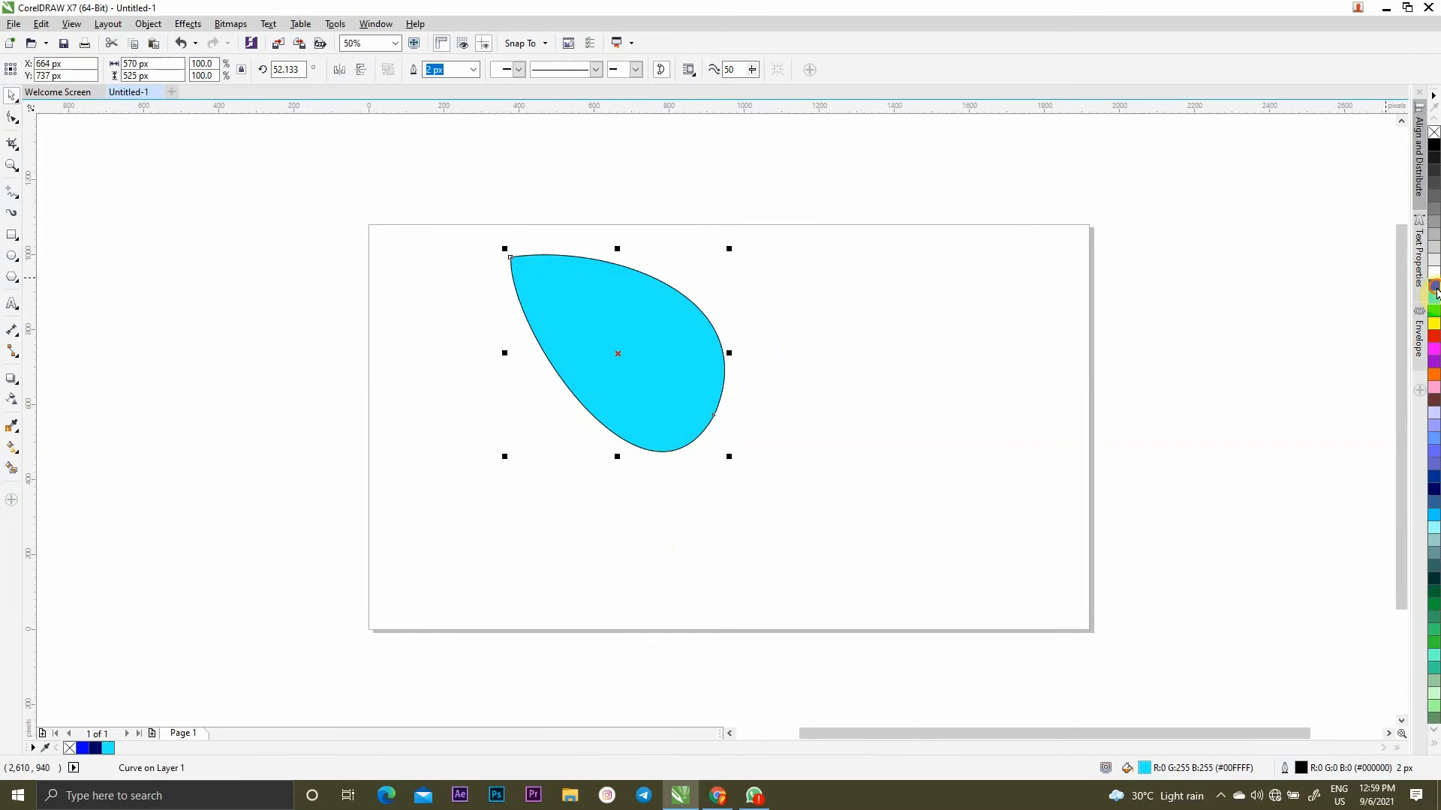
left_click(1434, 286)
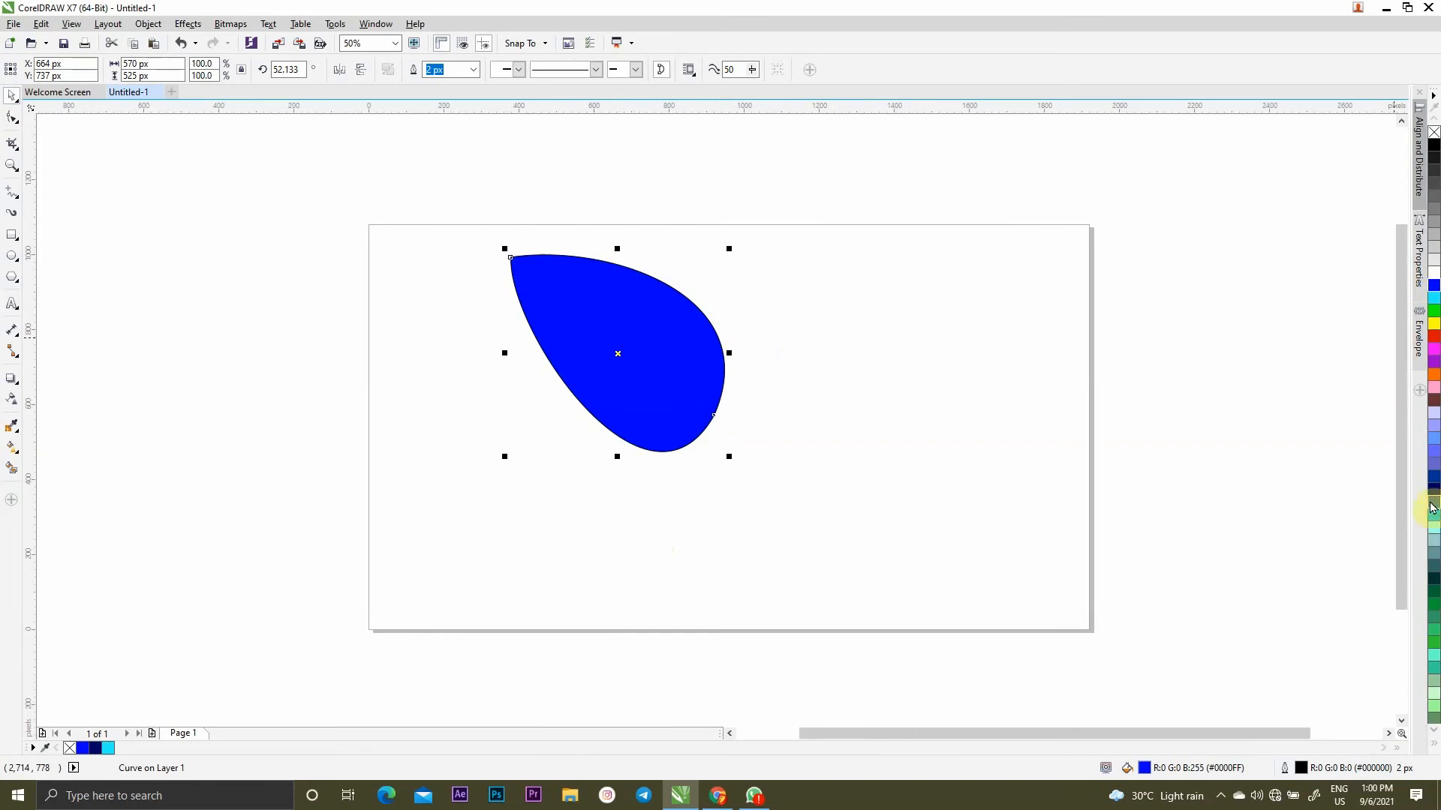
left_click(1432, 504)
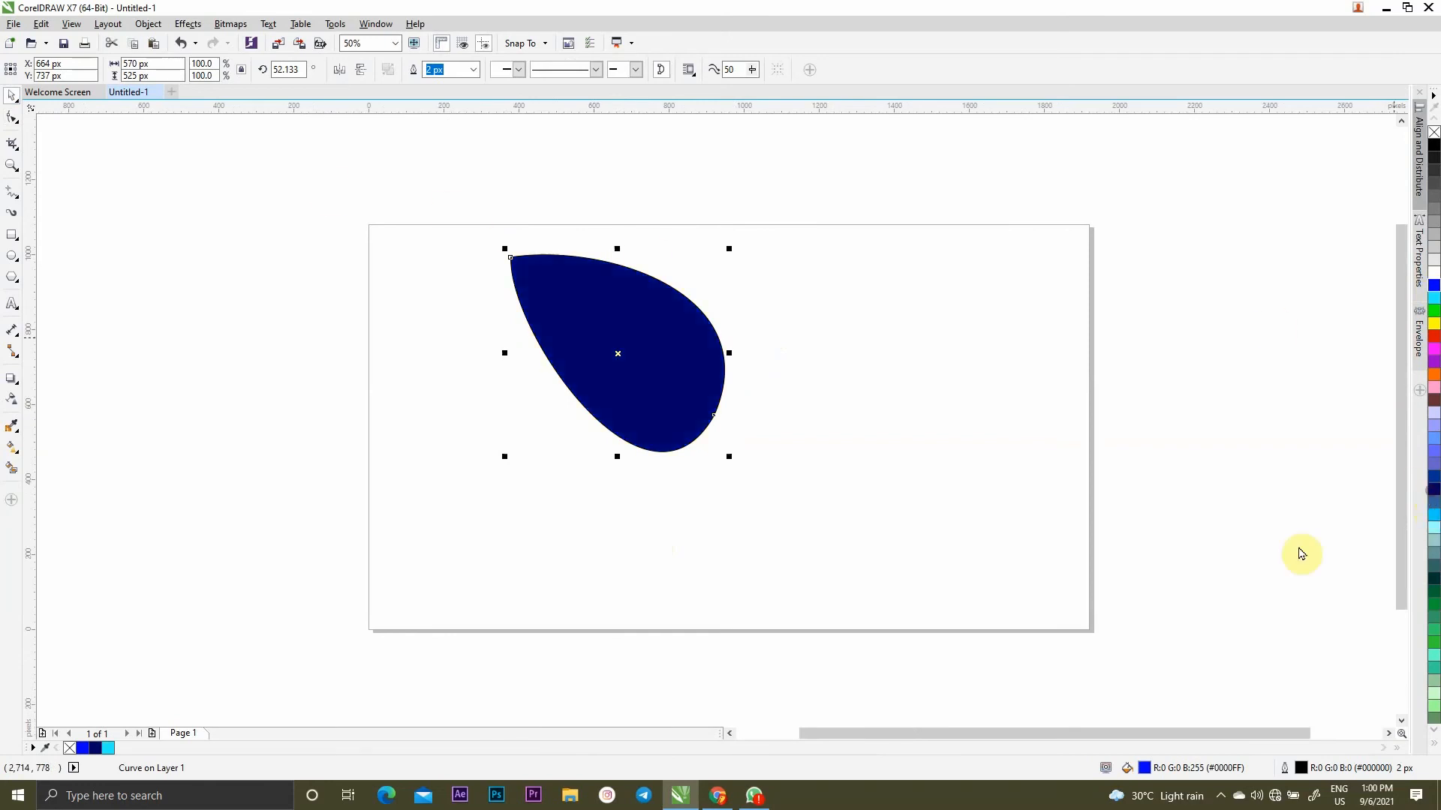
Set the teardrop's fill to the custom blue #02679E and remove its outline
double_click(1145, 773)
left_click(998, 620)
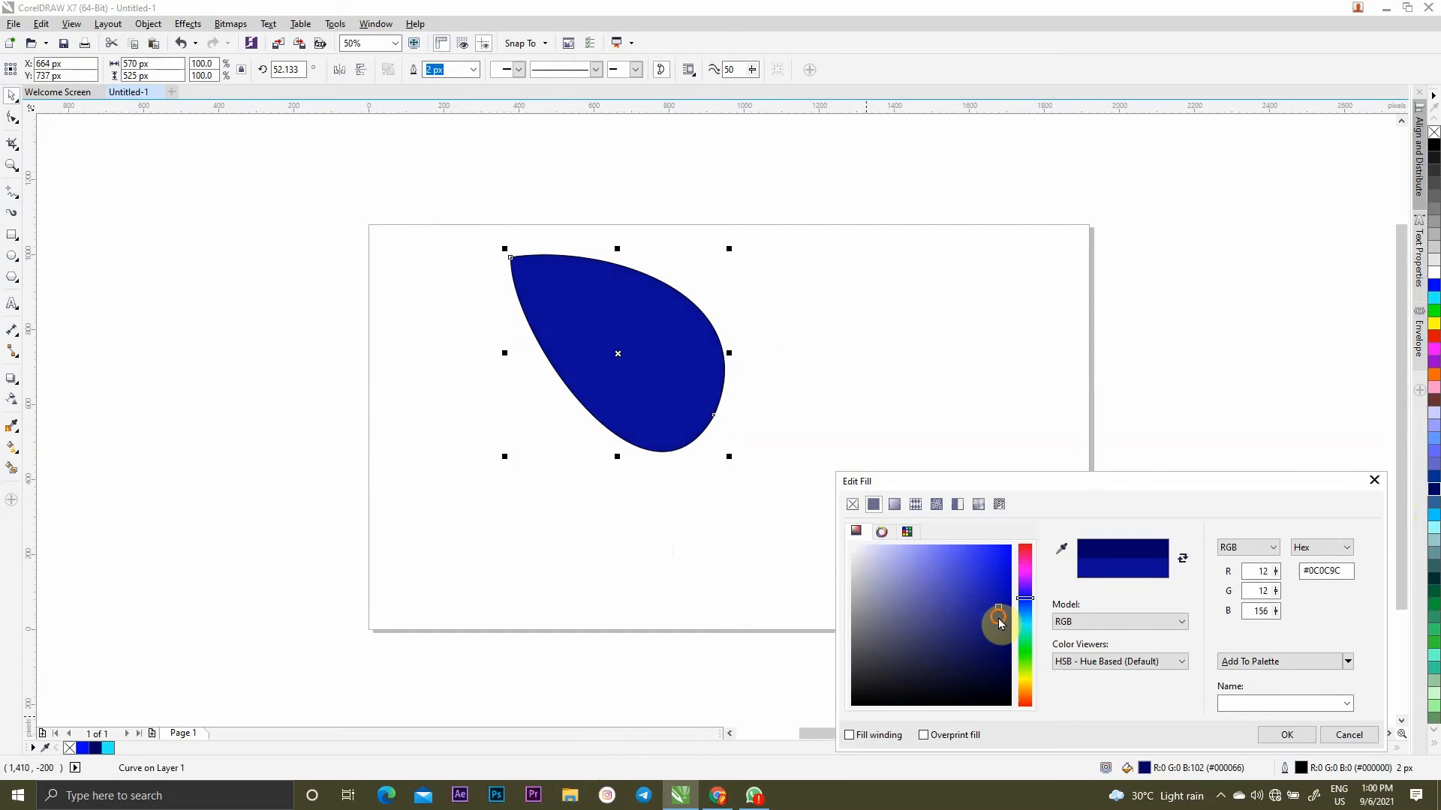
left_click_drag(990, 623, 1032, 621)
left_click(1286, 734)
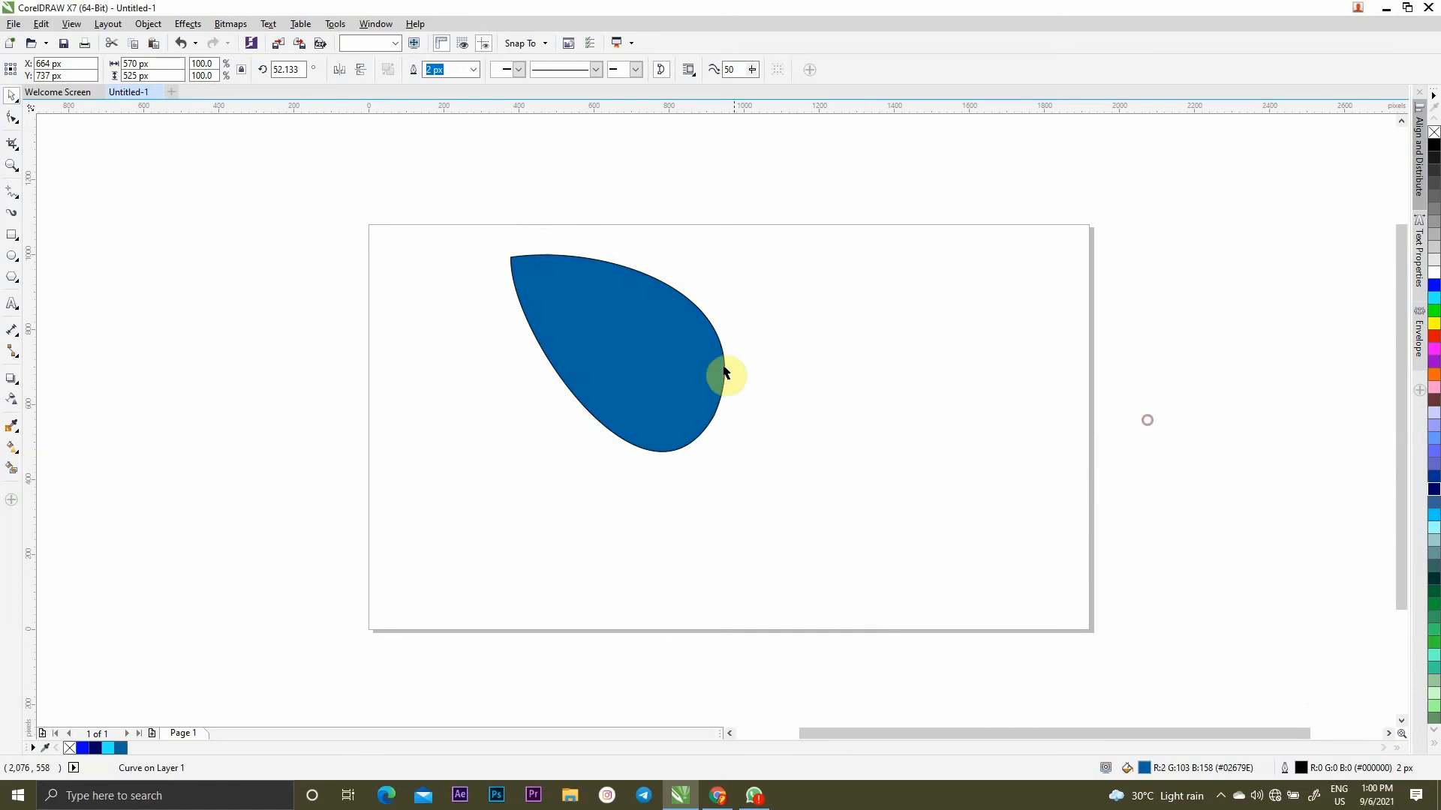
right_click(1434, 134)
left_click(1145, 316)
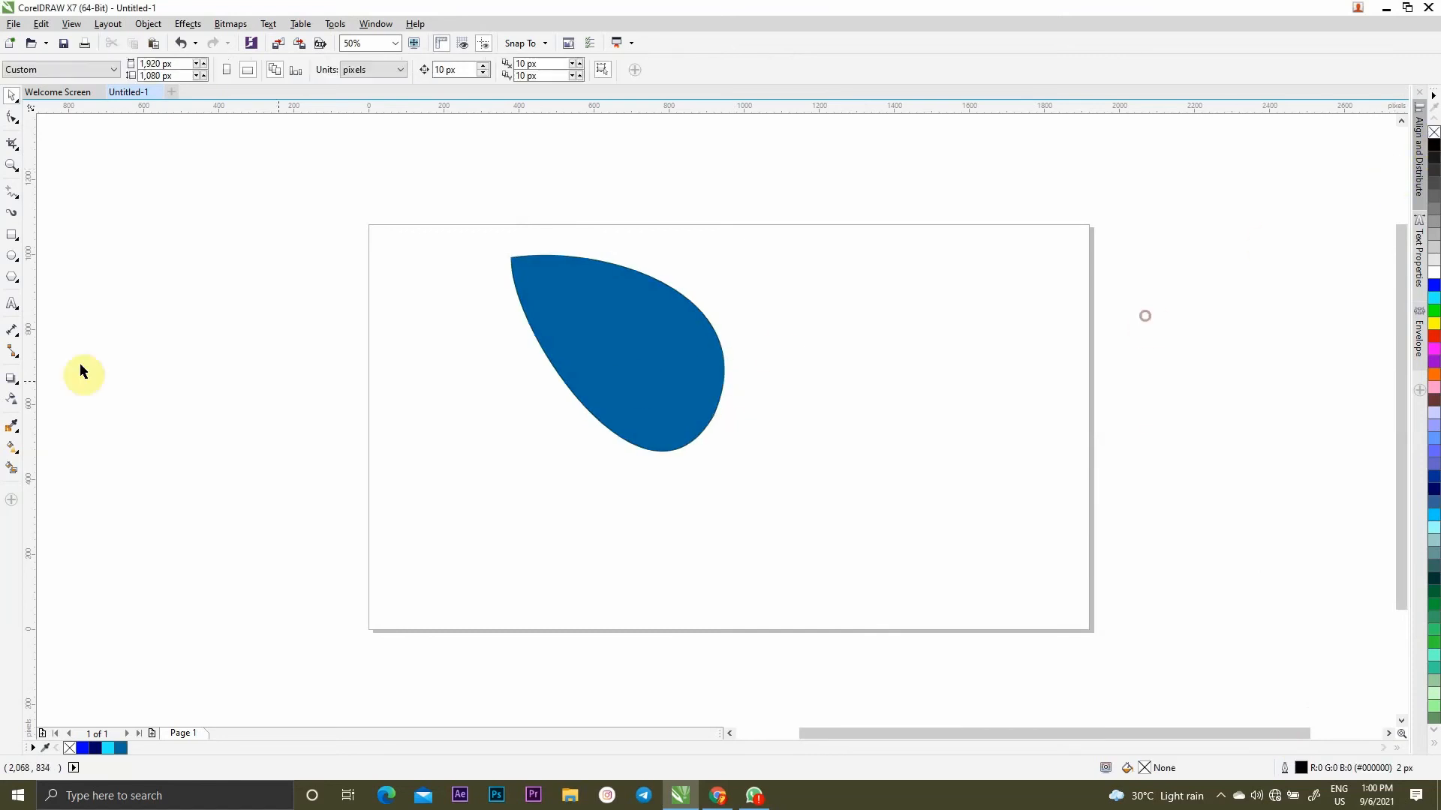
Apply a linear transparency to the teardrop, opaque at the rounded end and fading towards and beyond the pointed tip
left_click(14, 399)
left_click_drag(510, 258, 710, 429)
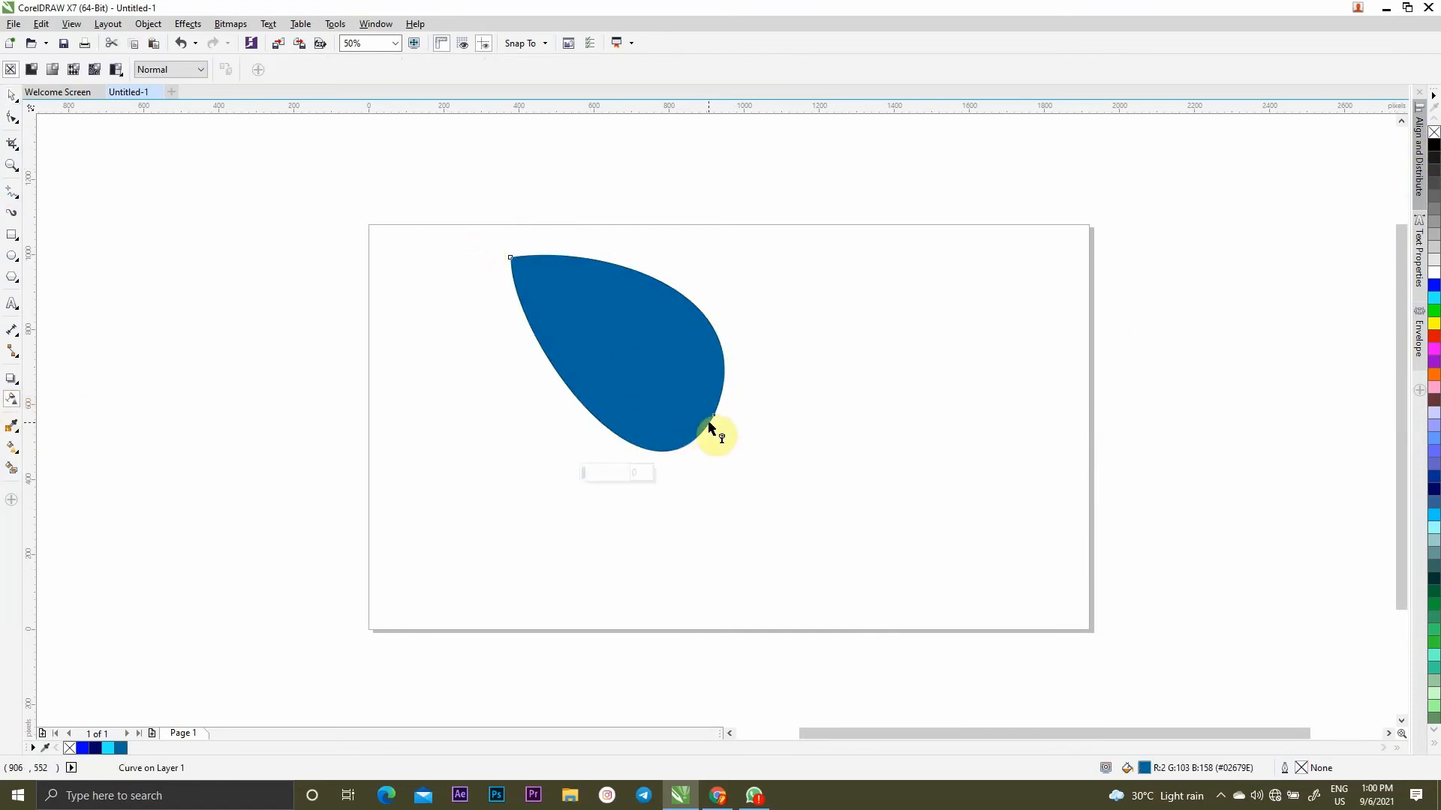
left_click_drag(527, 286, 432, 205)
left_click(11, 95)
left_click(700, 397)
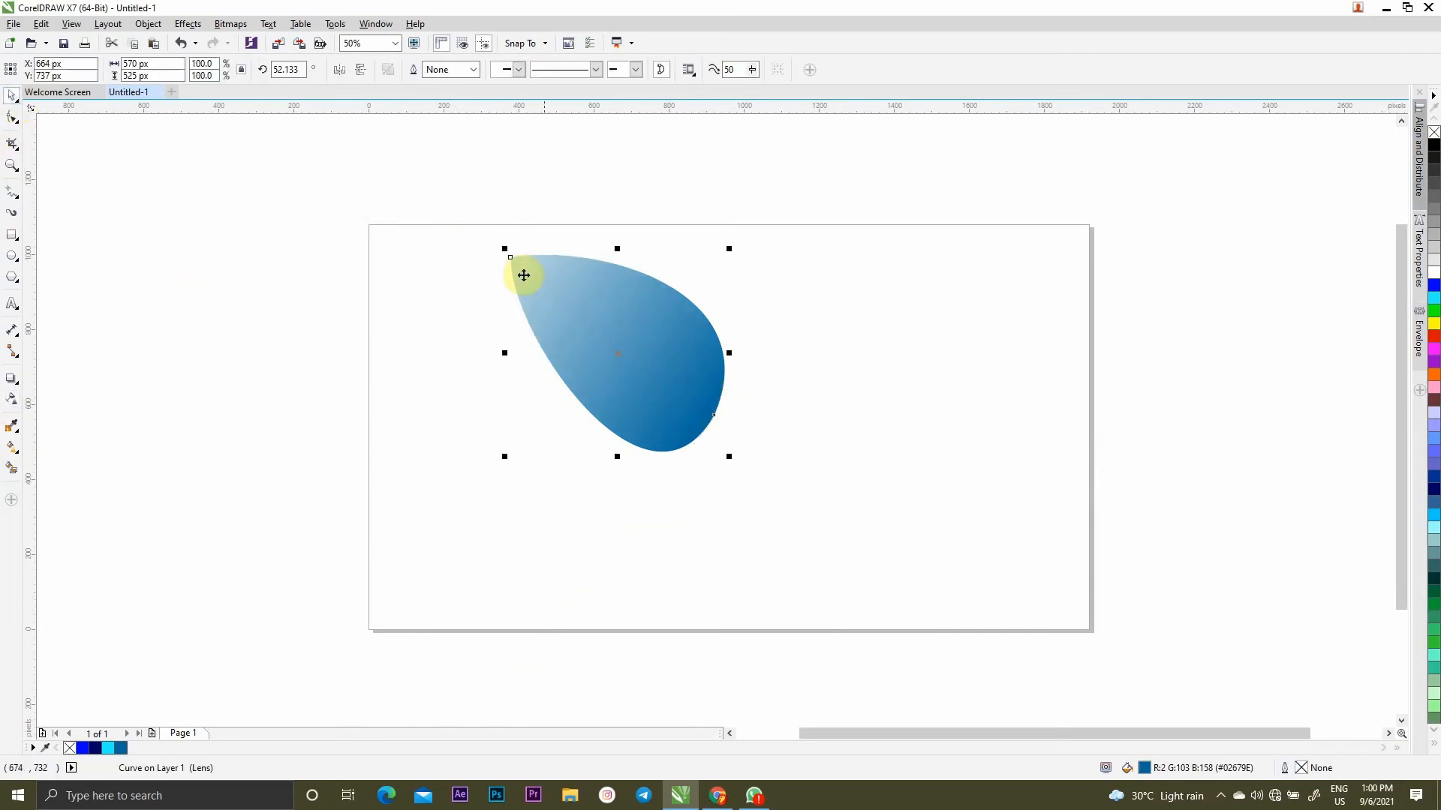
left_click(12, 400)
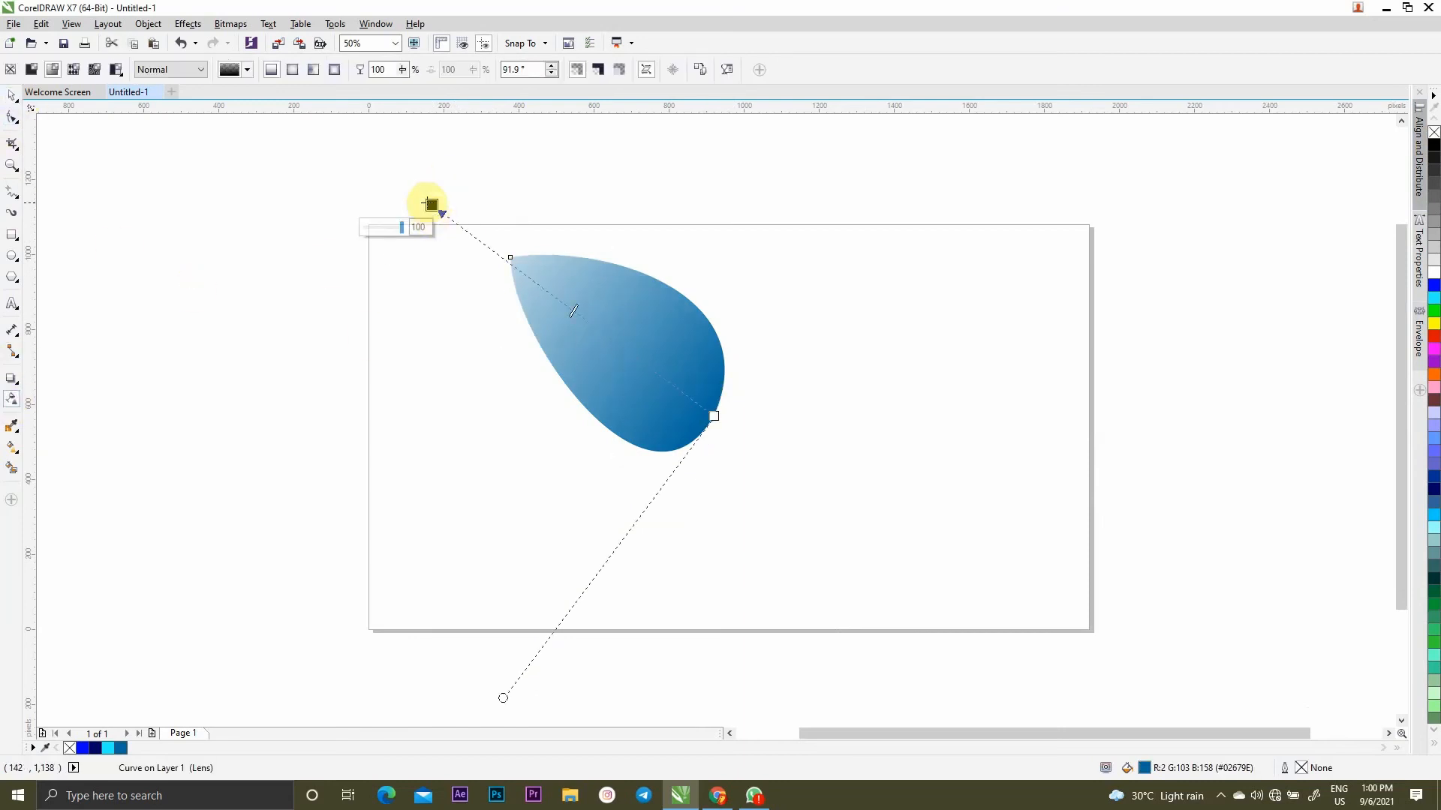
left_click(12, 95)
left_click(165, 254)
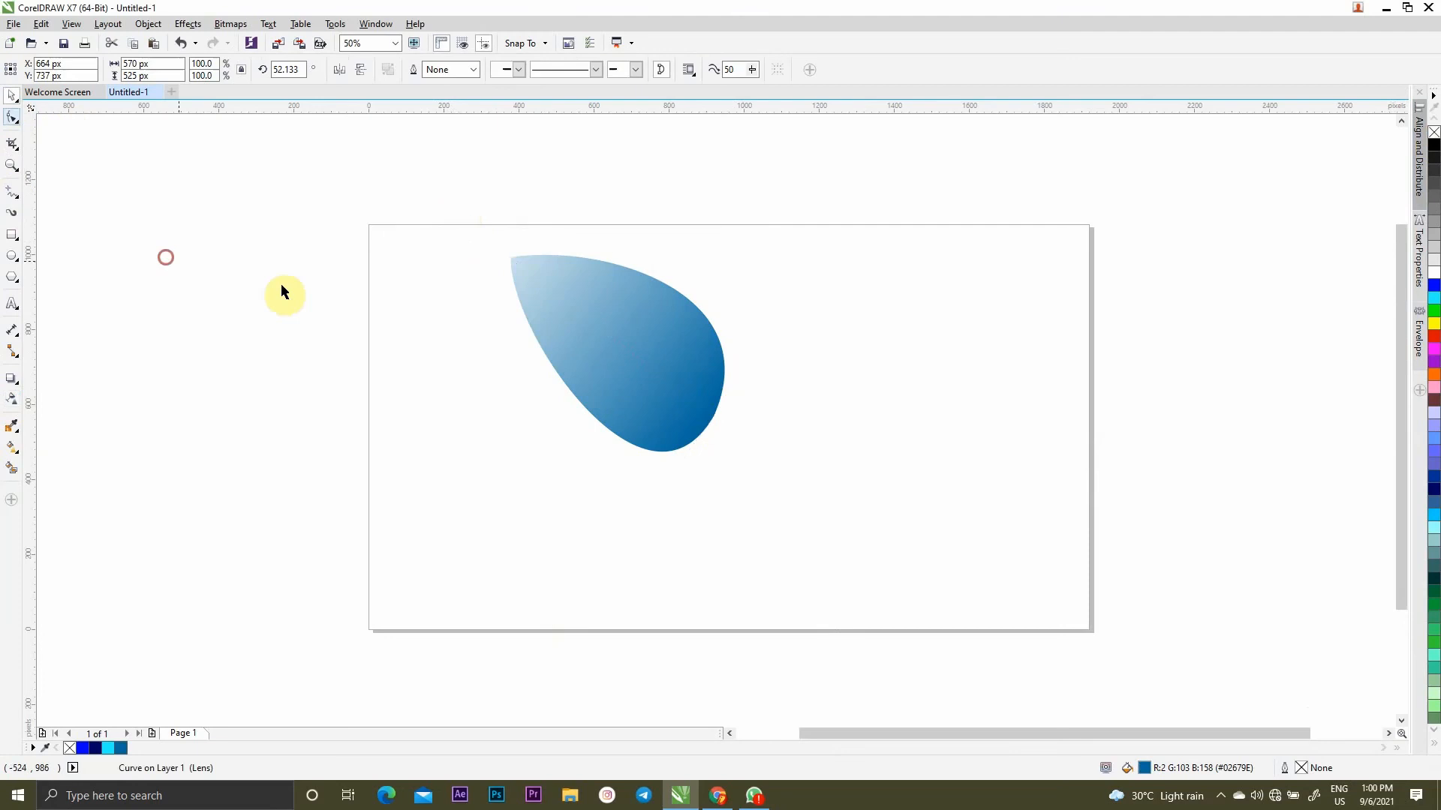
Move the teardrop's rotation centre near its rounded end and repeat rotated copies about 9.3 degrees apart to form a five-petal fan
left_click(615, 341)
left_click(619, 357)
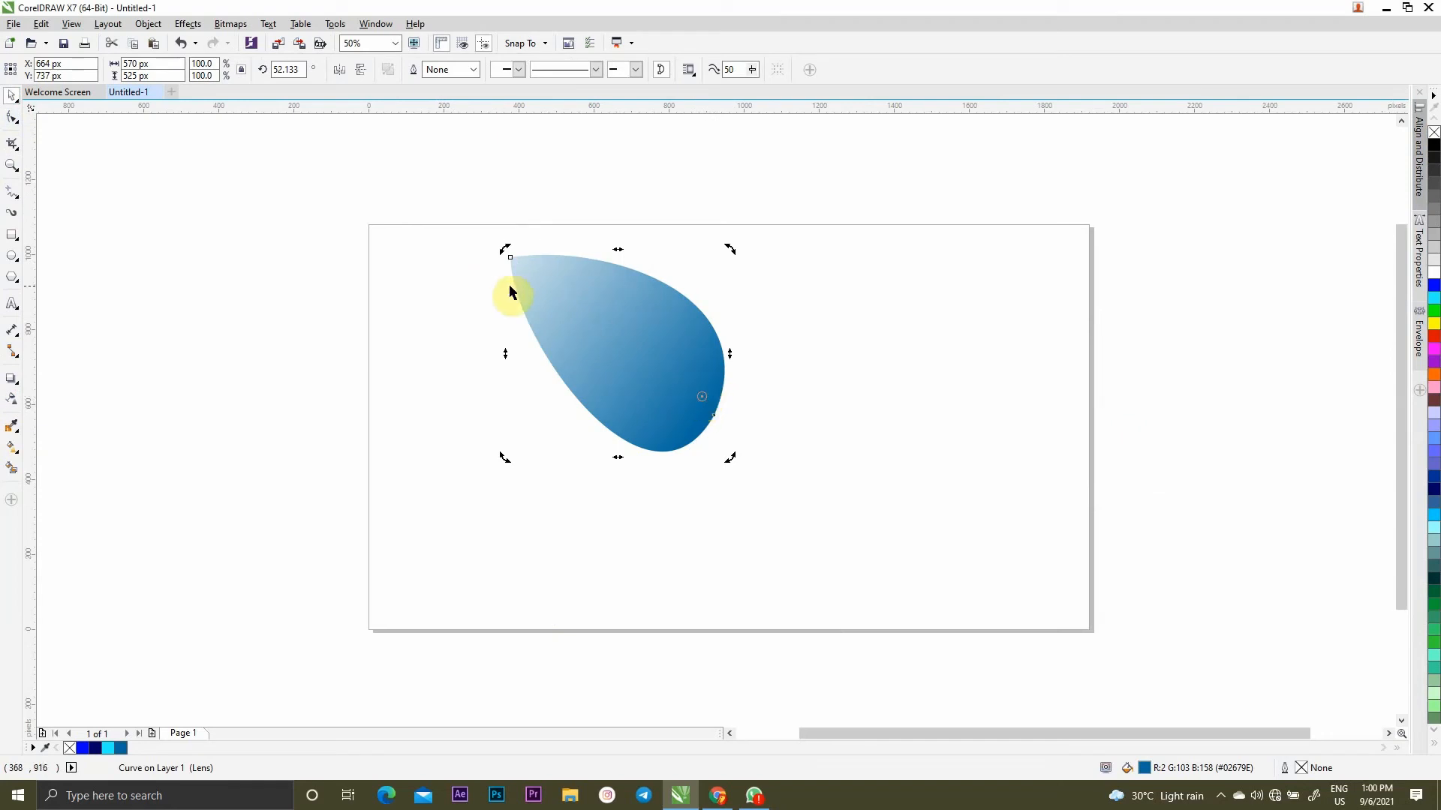
left_click_drag(502, 250, 471, 275)
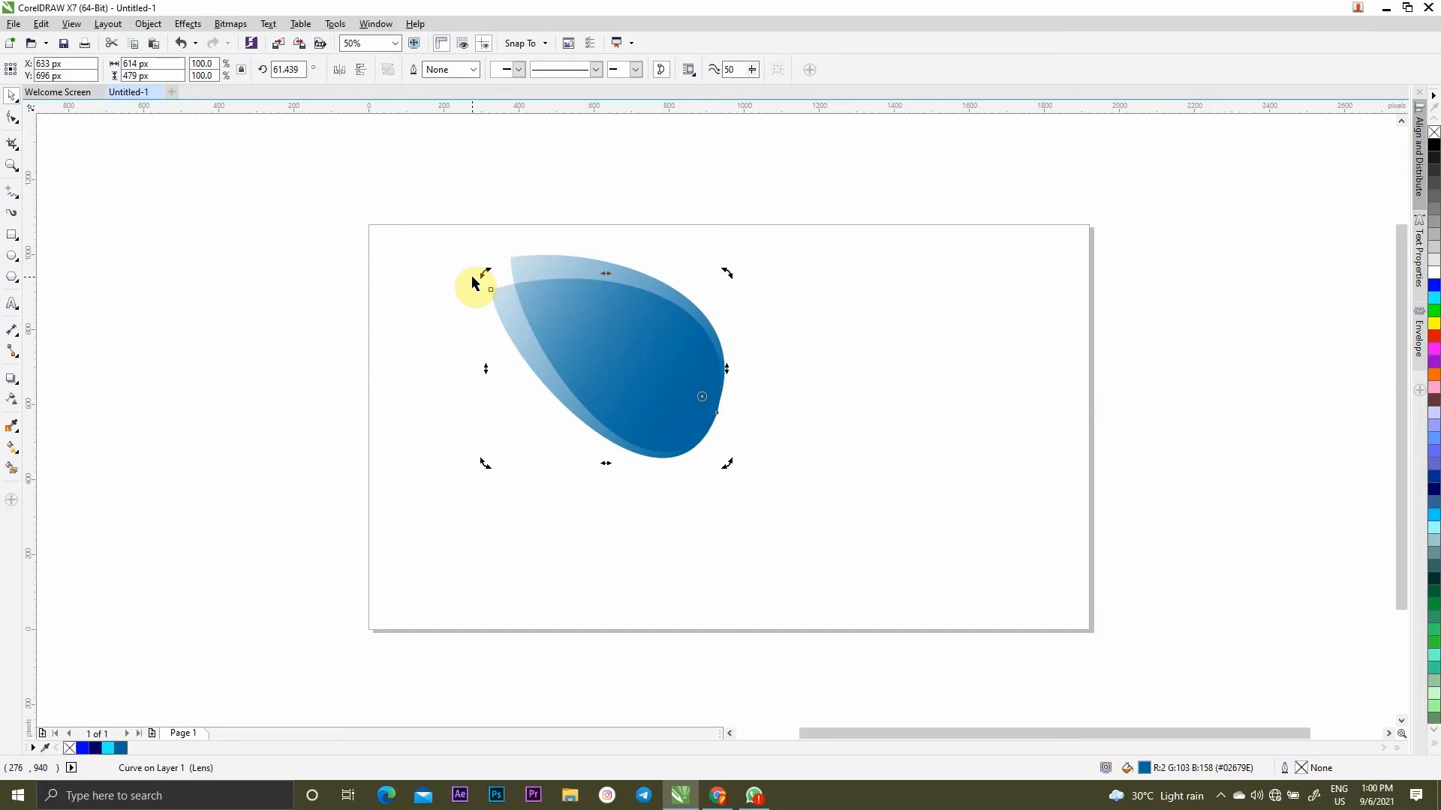
key("ctrl+r")
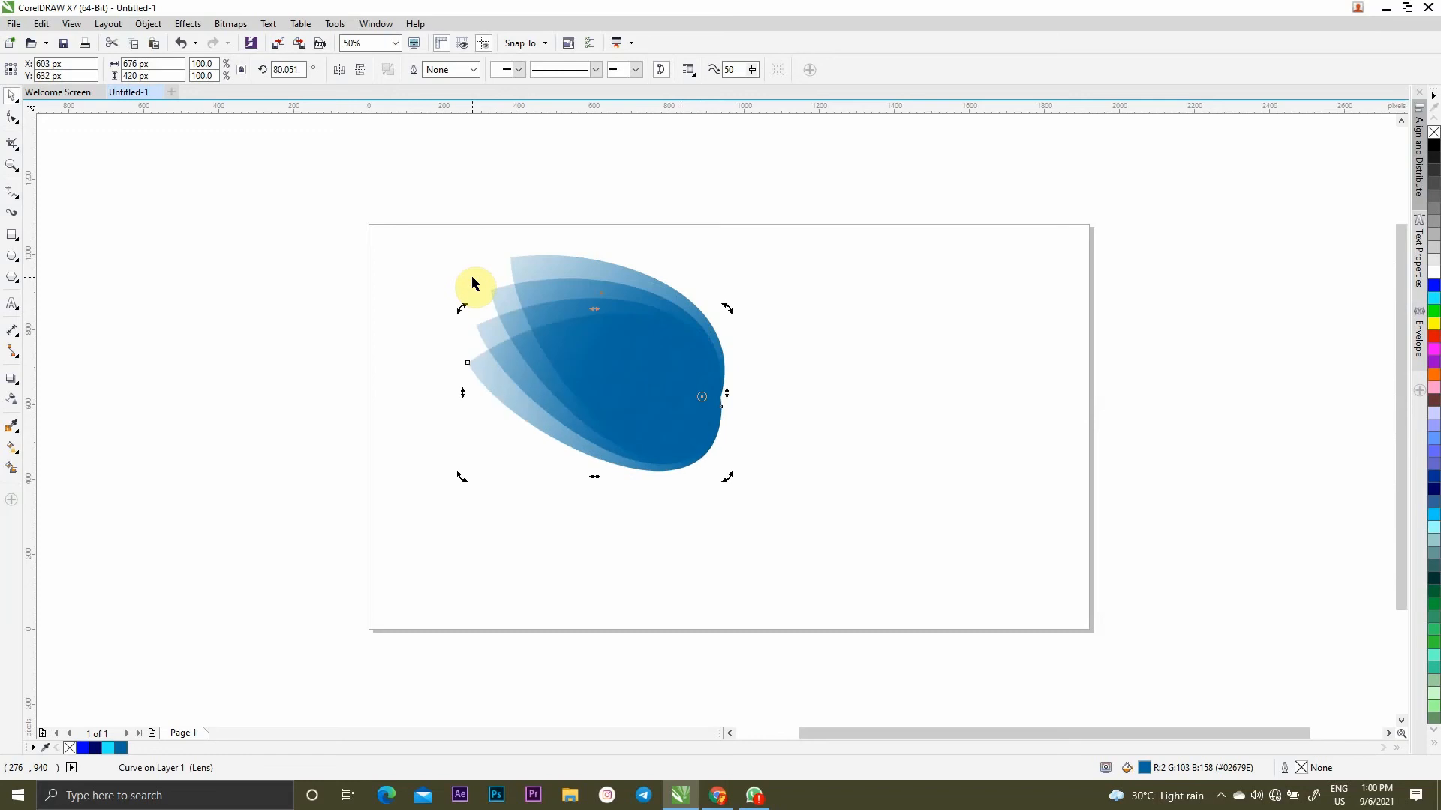
key("ctrl+r")
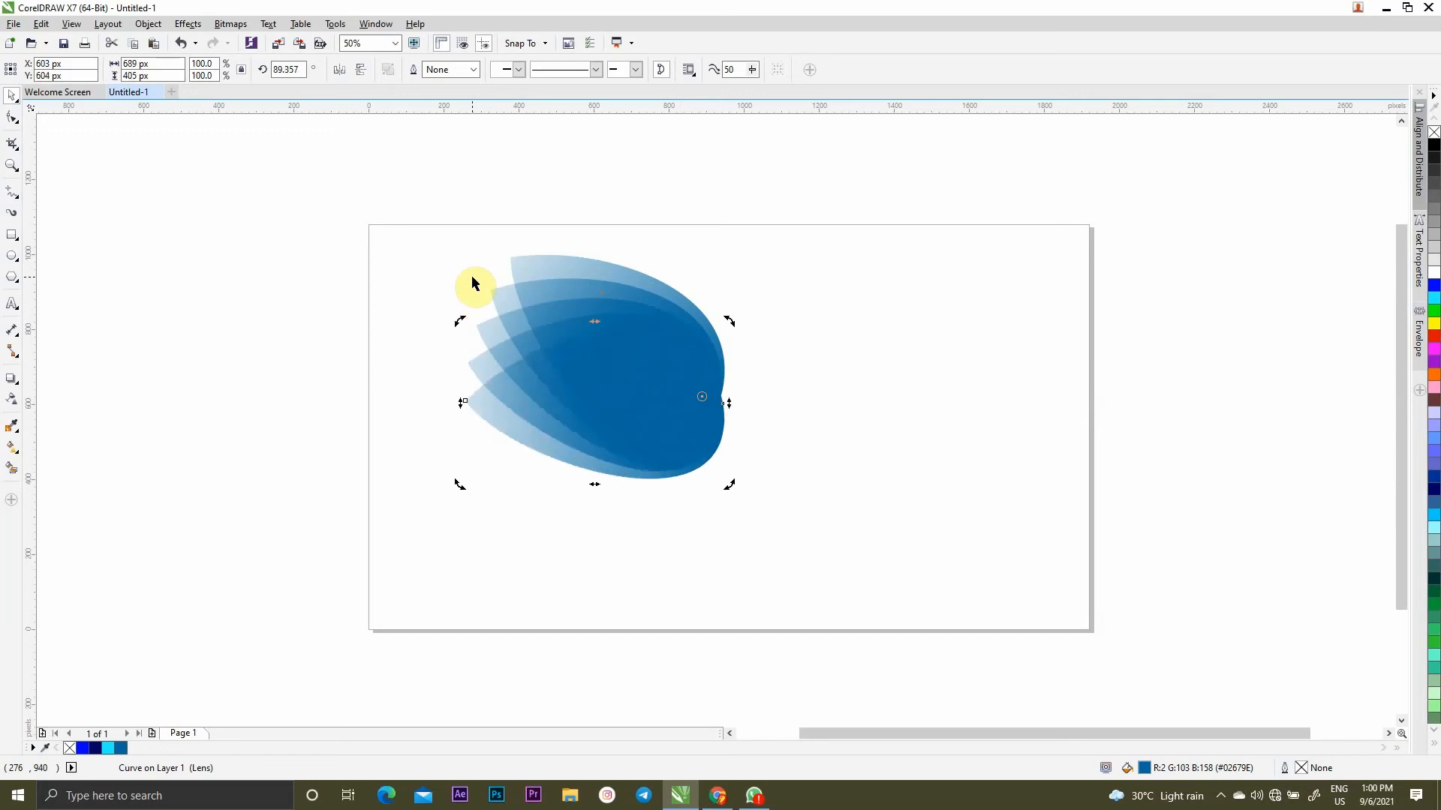
Select all five petals and rotate them together clockwise to about 45.8 degrees
left_click_drag(337, 174, 852, 573)
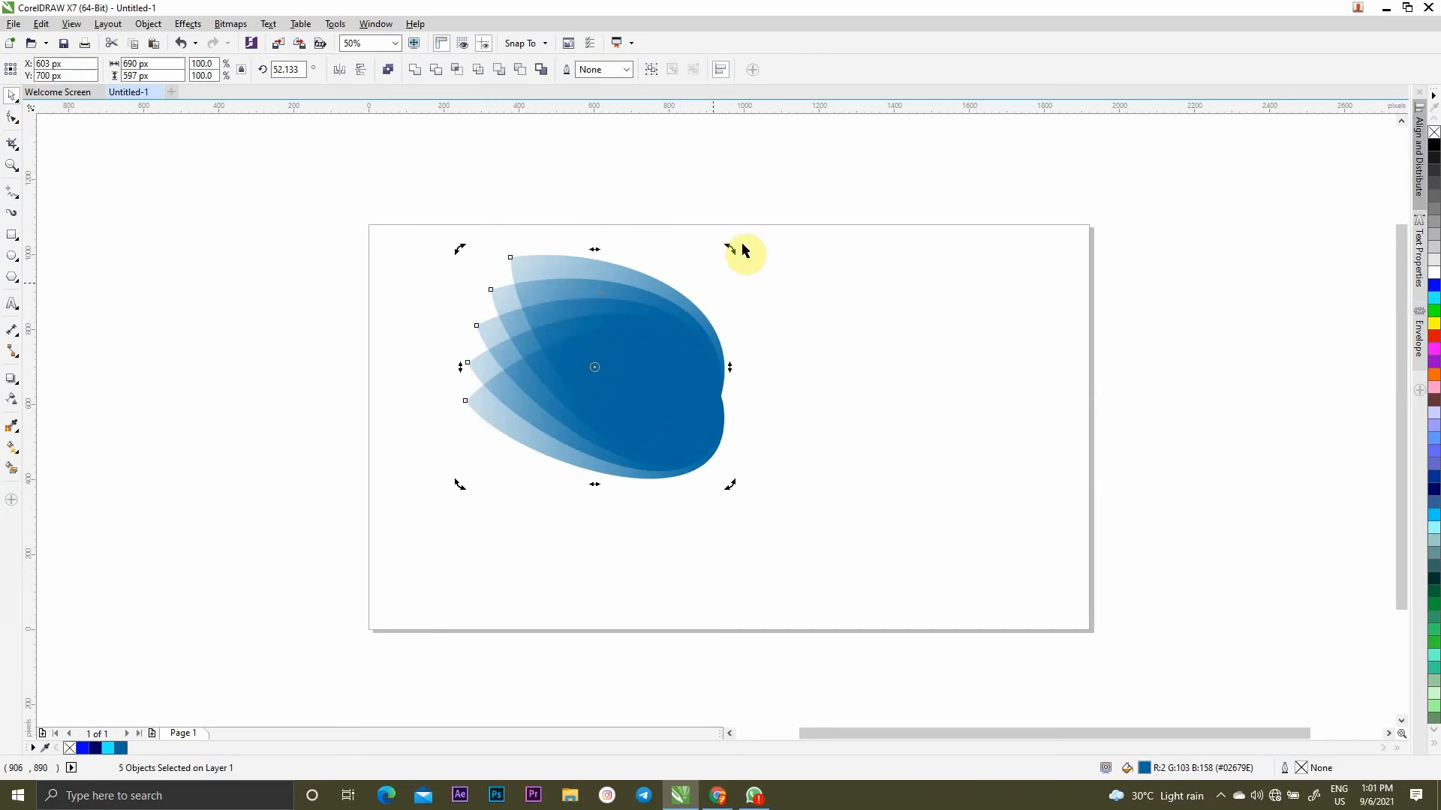
left_click_drag(730, 248, 747, 265)
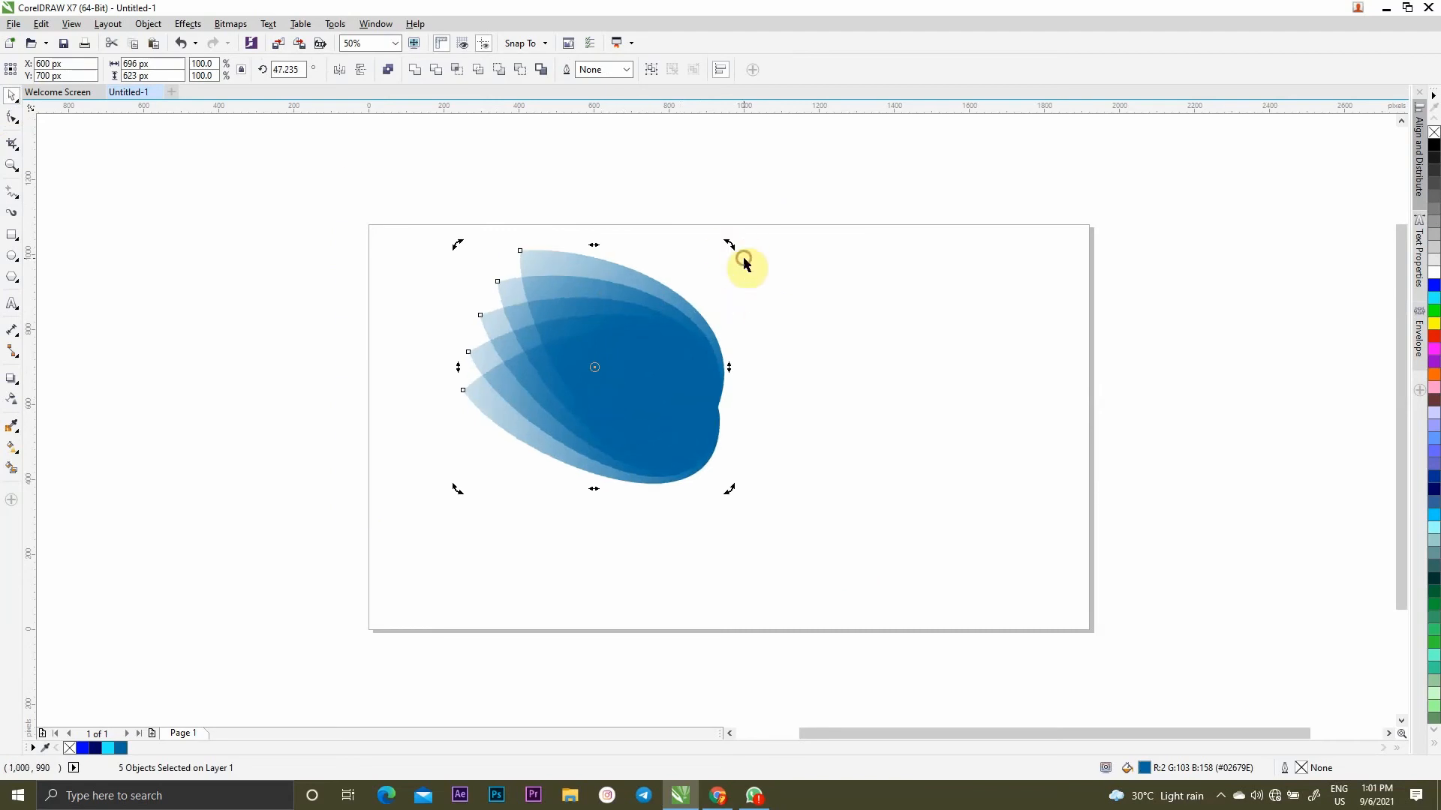
left_click(751, 383)
left_click(694, 403)
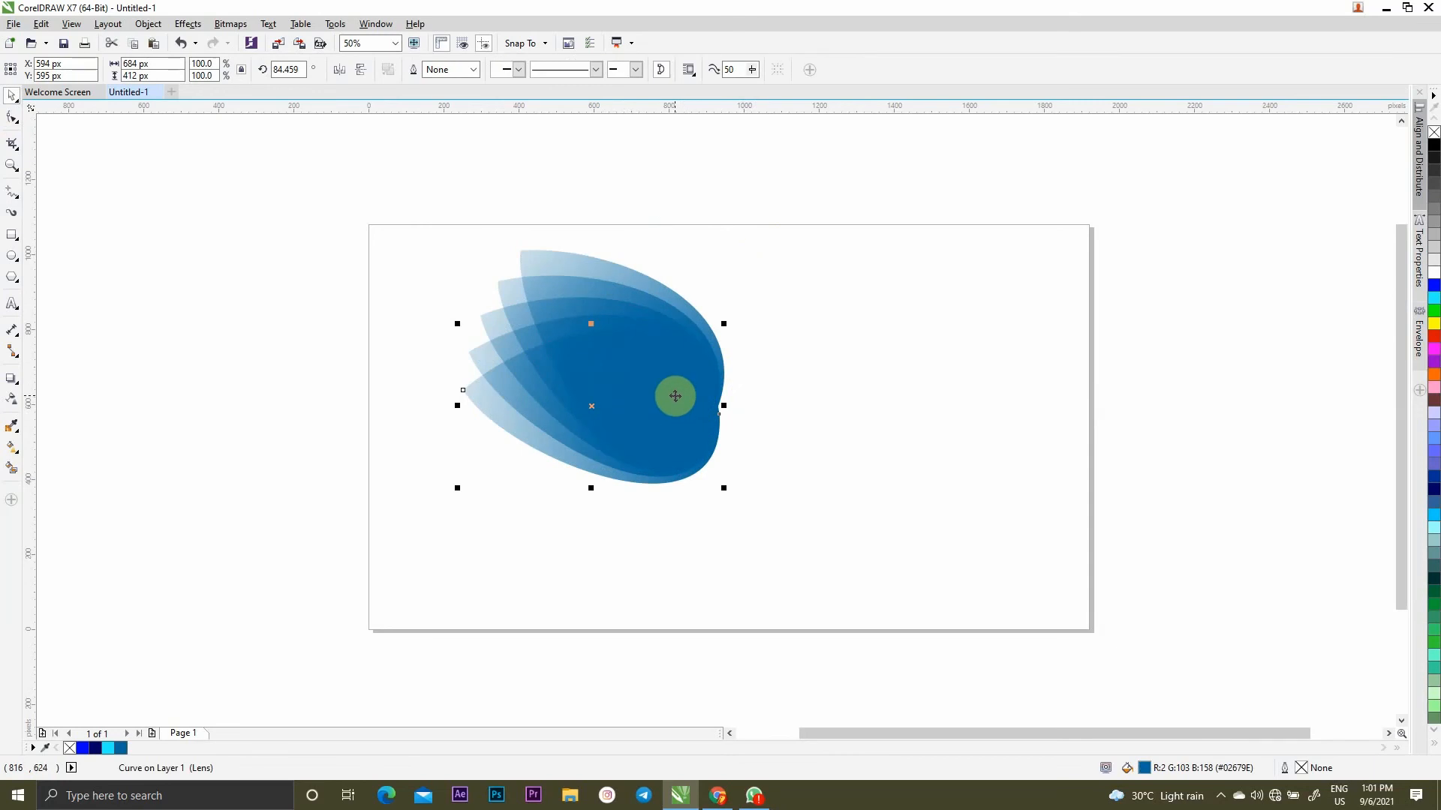
key("ctrl+z")
left_click(689, 381)
left_click_drag(727, 248, 735, 269)
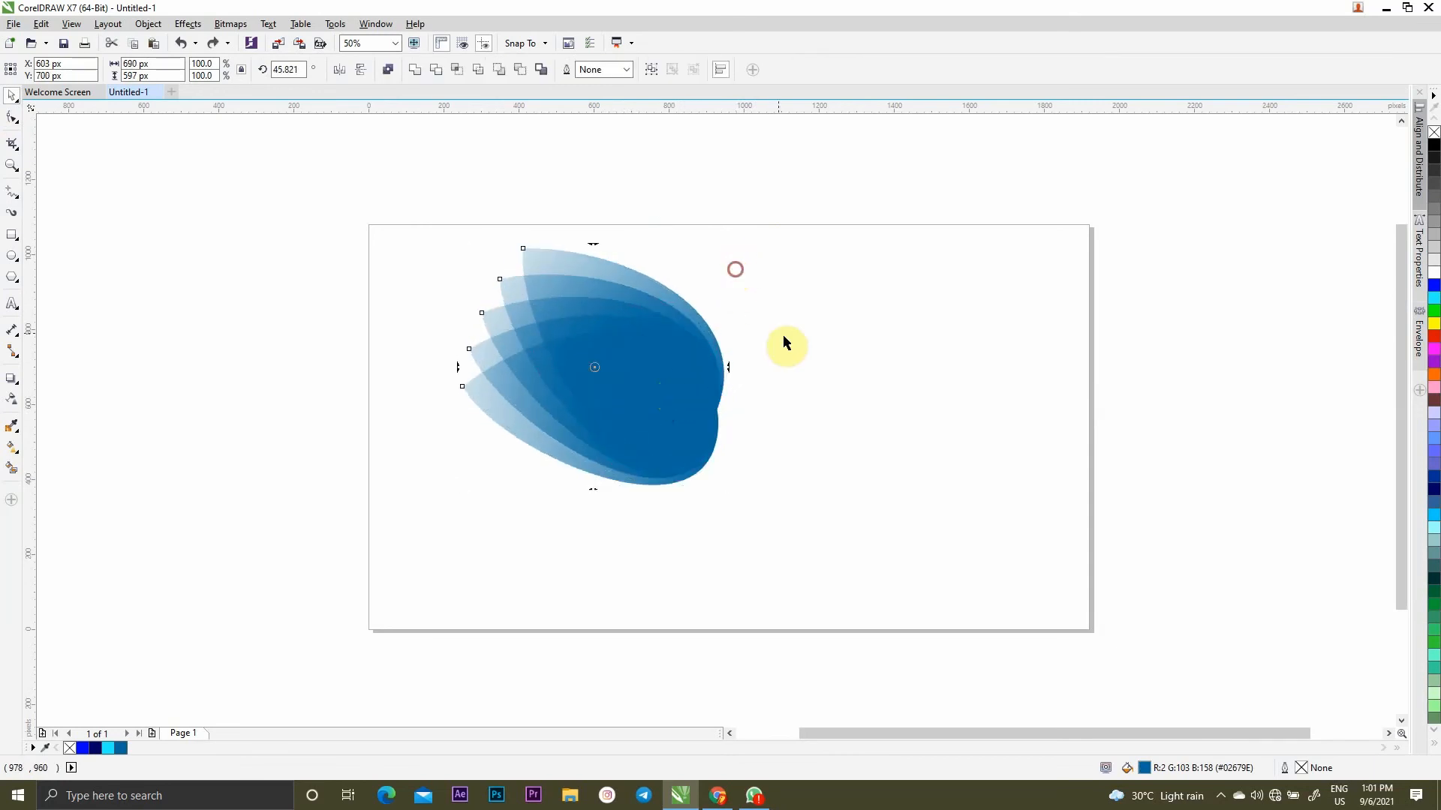
Group the five petals into one object
left_click(710, 449)
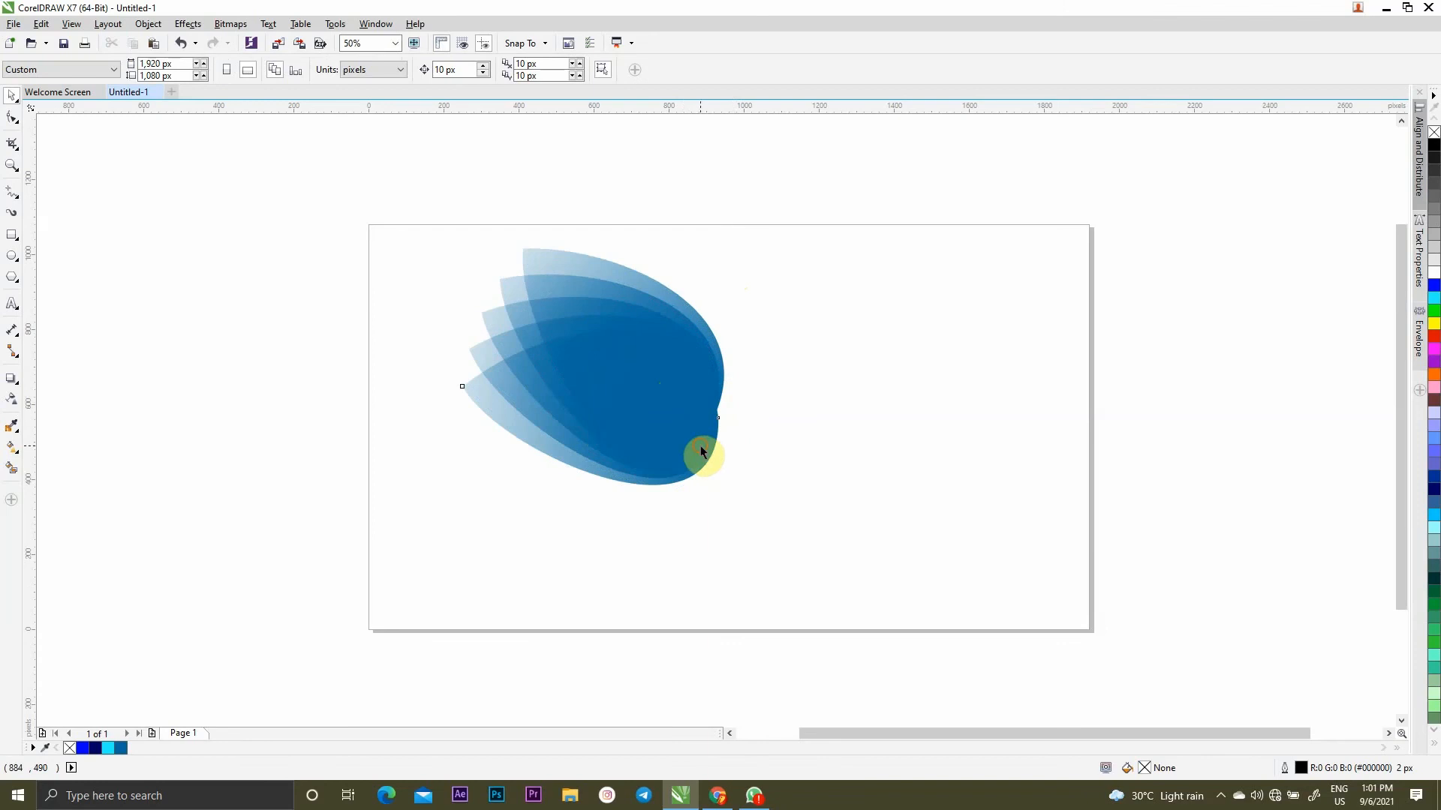
left_click(701, 450)
left_click_drag(315, 186, 790, 587)
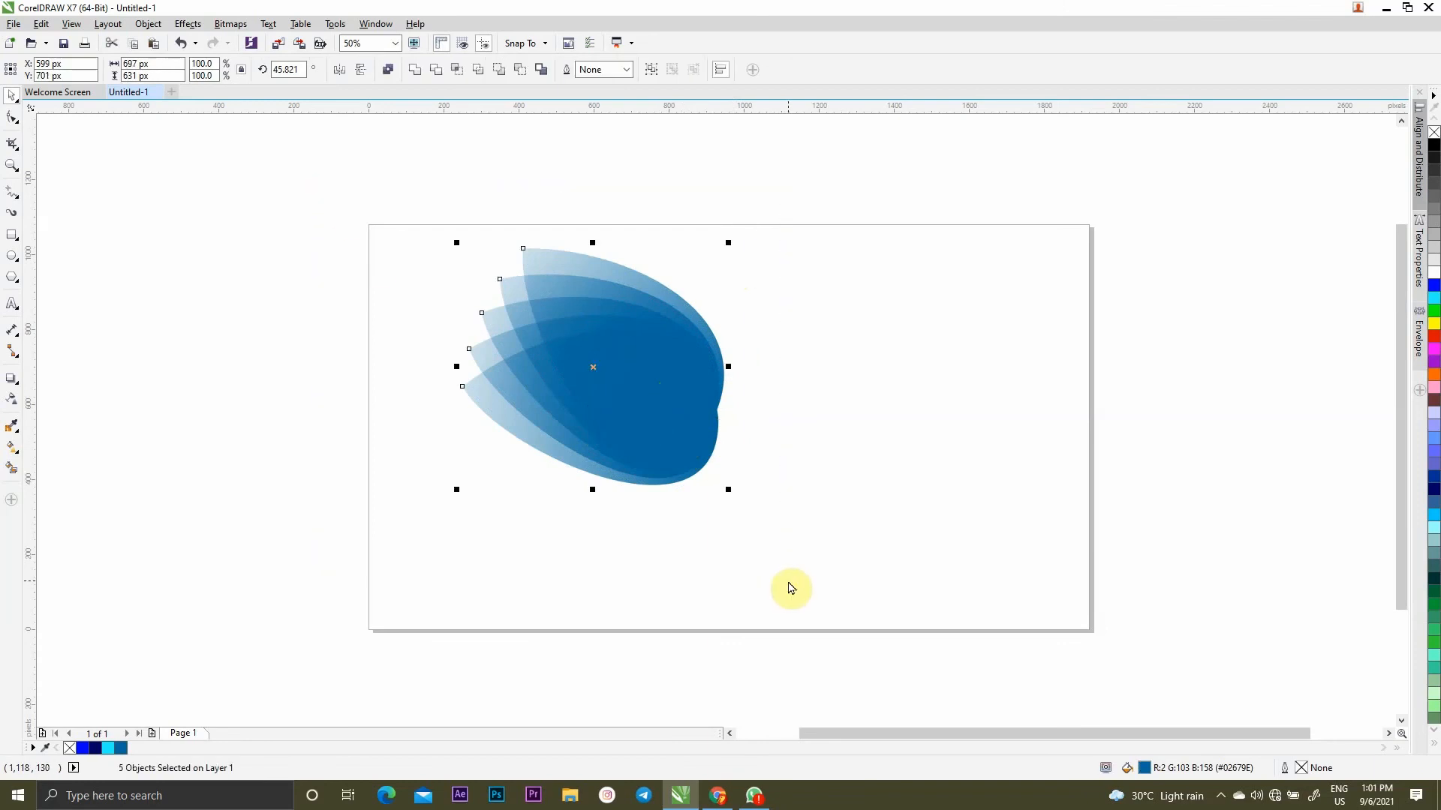
key("ctrl+g")
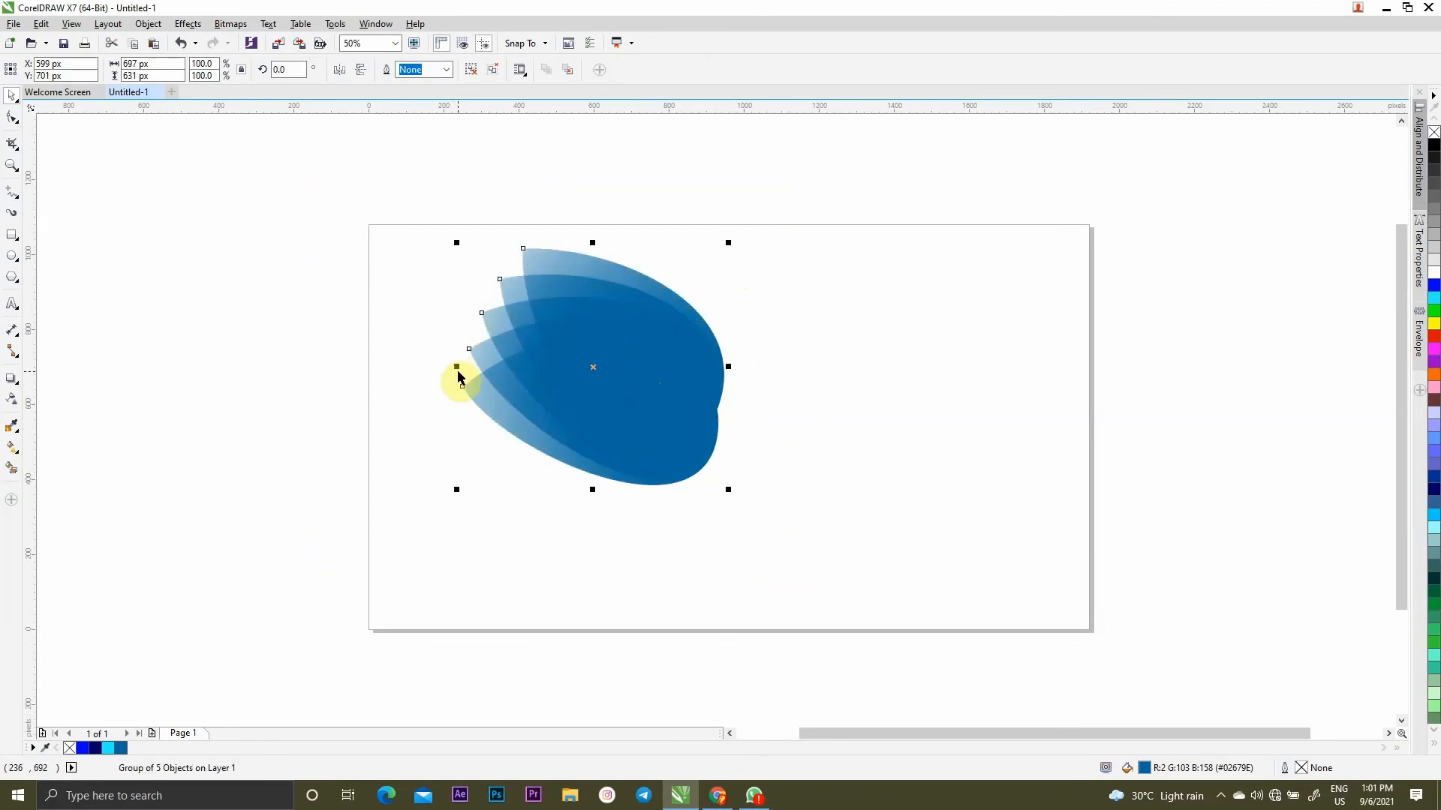
Create a horizontally mirrored copy of the petal group beside the original to form the opposite wing
left_click(458, 372)
left_click(524, 376)
left_click_drag(456, 367, 805, 364)
right_click(804, 363)
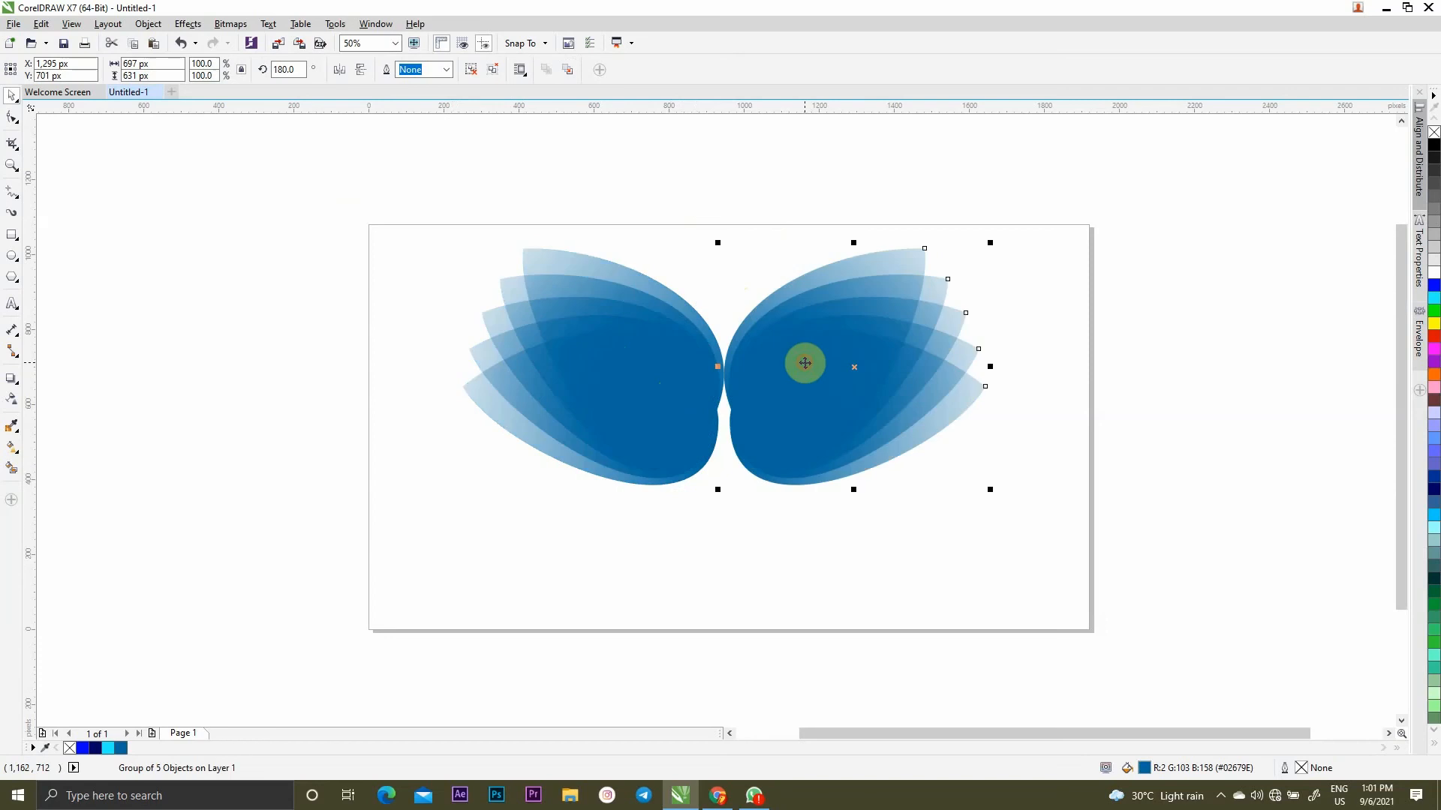
Select both wings and create a vertically mirrored copy of the pair directly below them
left_click(836, 385, "ctrl")
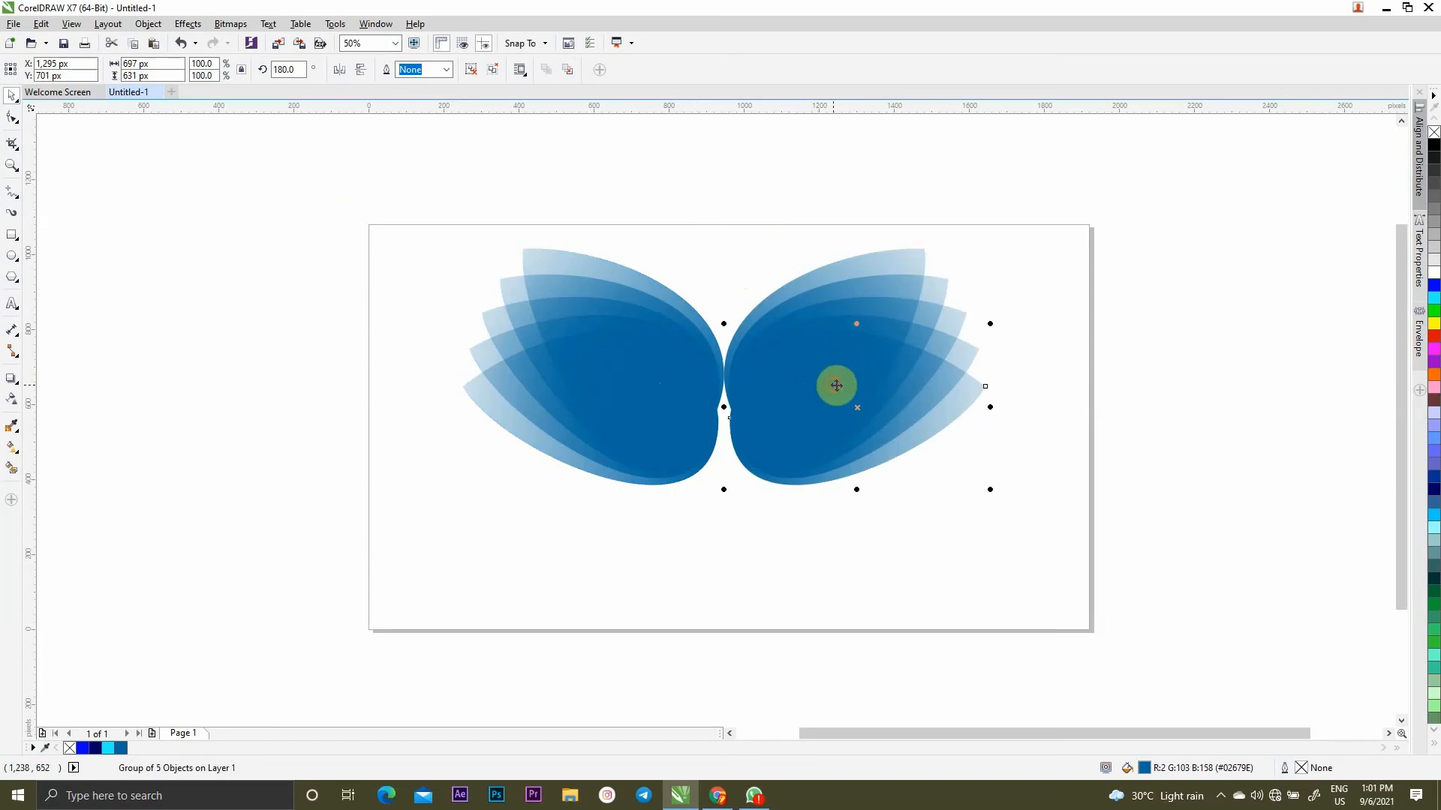
left_click(761, 405)
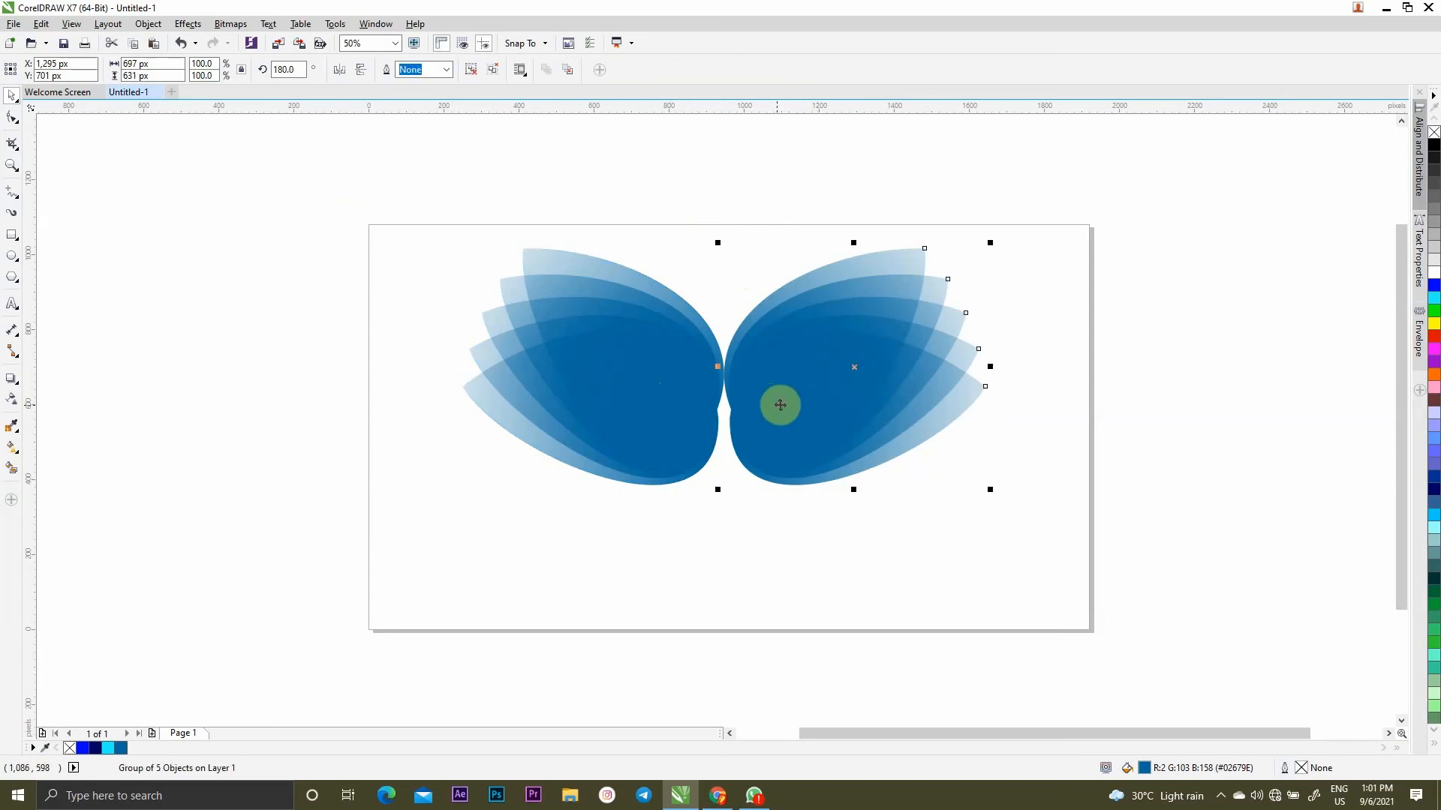
left_click(657, 403, "shift")
key("KP_Add")
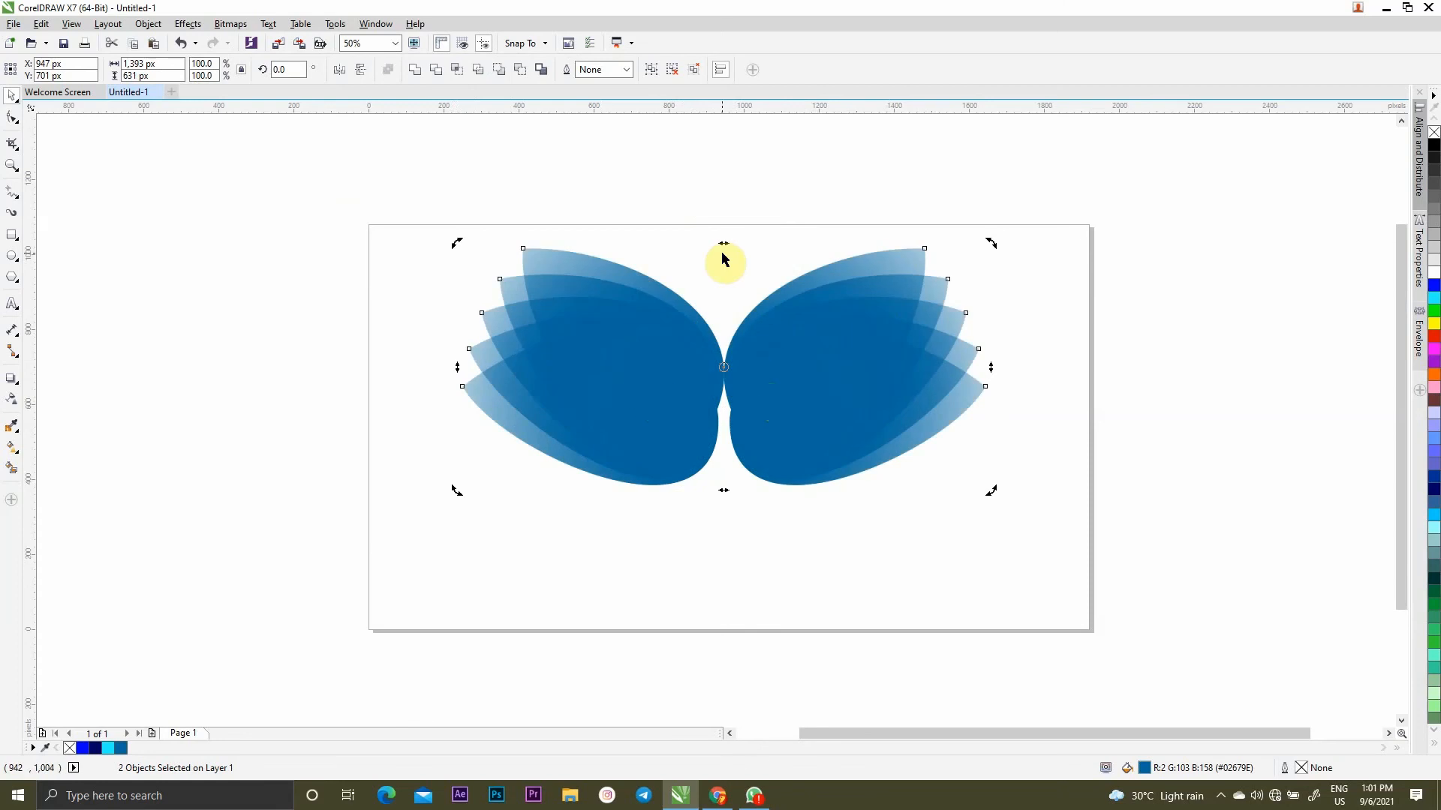
left_click(790, 331)
left_click_drag(724, 244, 734, 490)
scroll(921, 495, "down", 1)
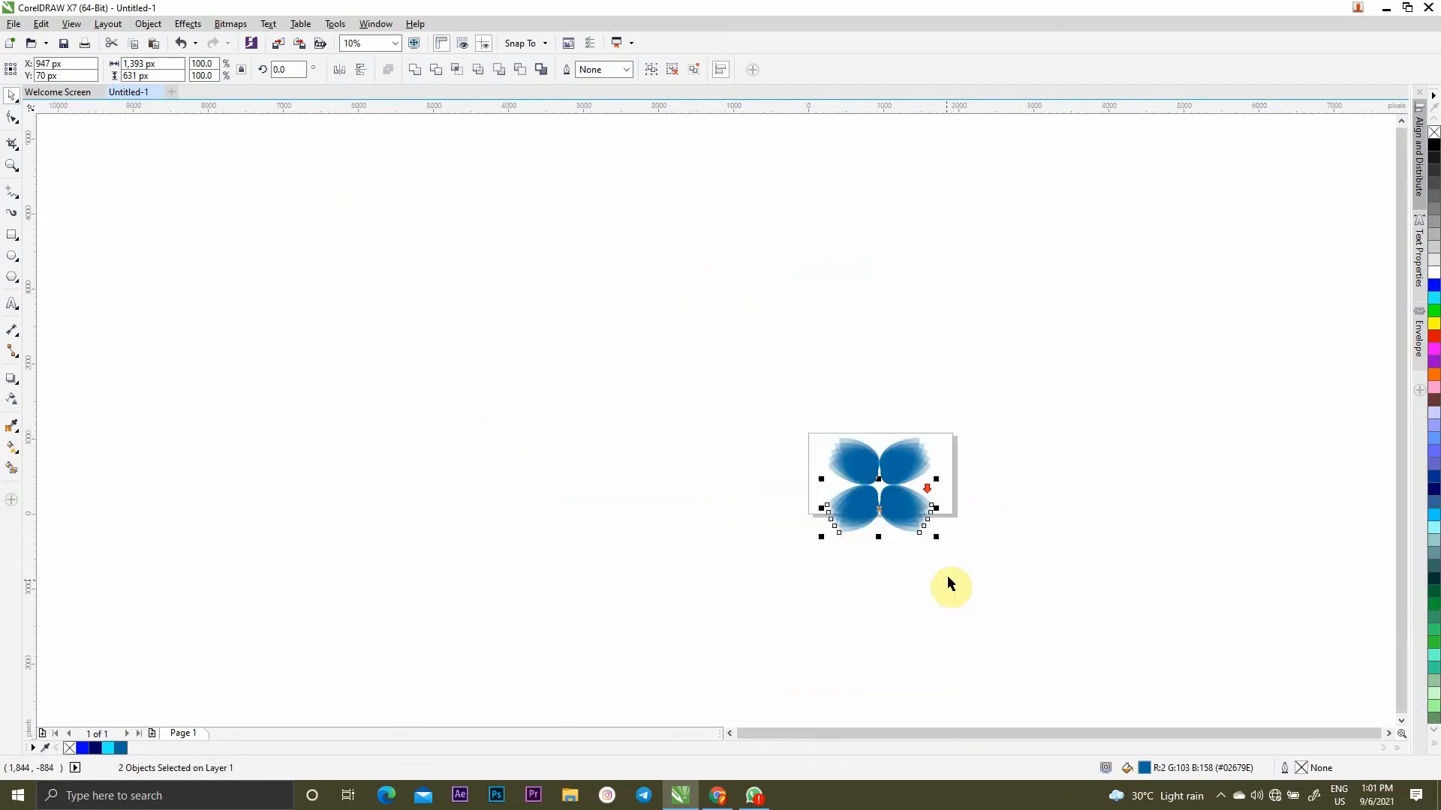
Scale the lower wing pair down to about 931 by 422 px and move it up to overlap the upper wings' lower edge
left_click_drag(953, 531, 931, 511)
scroll(823, 445, "up", 2)
left_click_drag(866, 476, 853, 312)
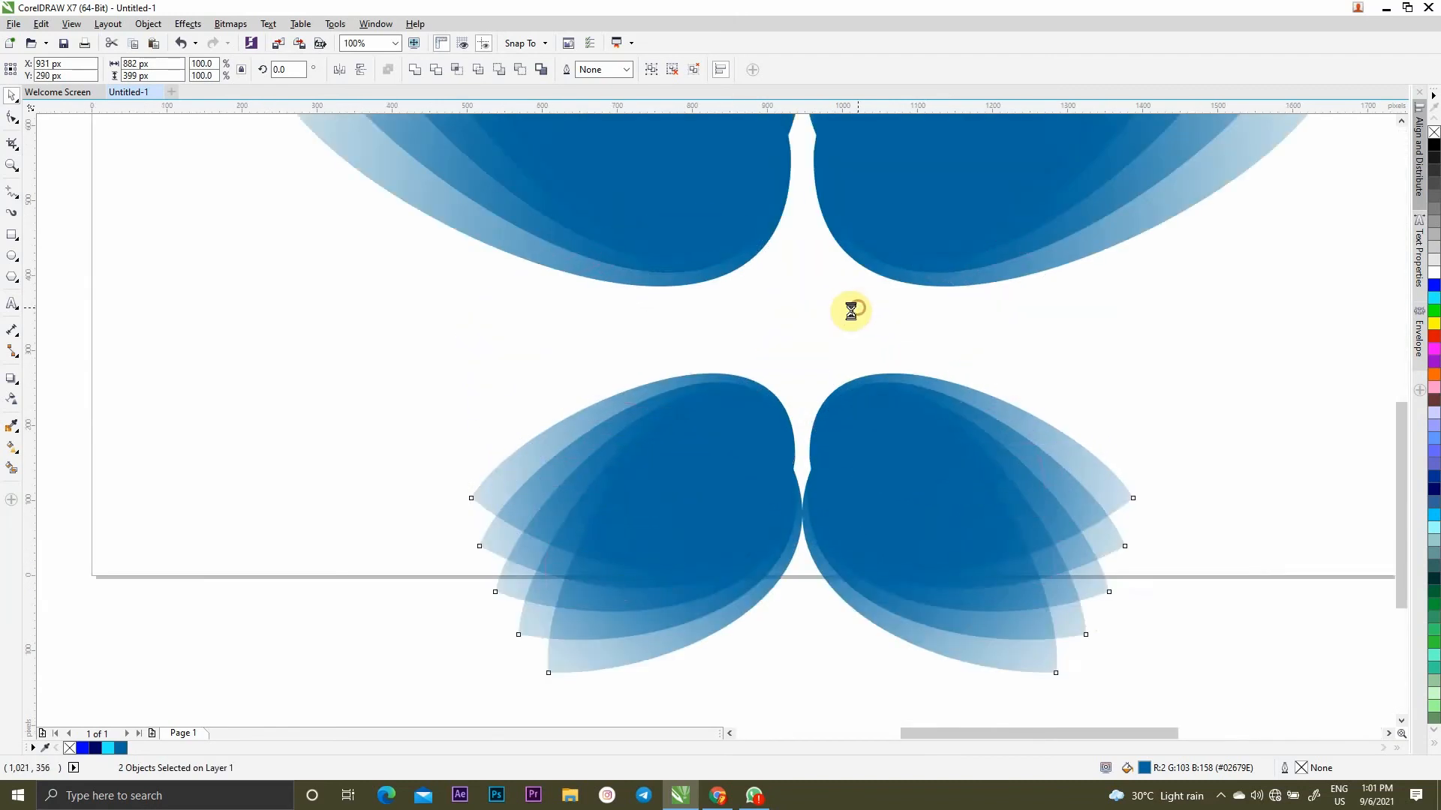
scroll(851, 311, "down", 2)
scroll(858, 308, "up", 1)
left_click_drag(982, 424, 991, 431)
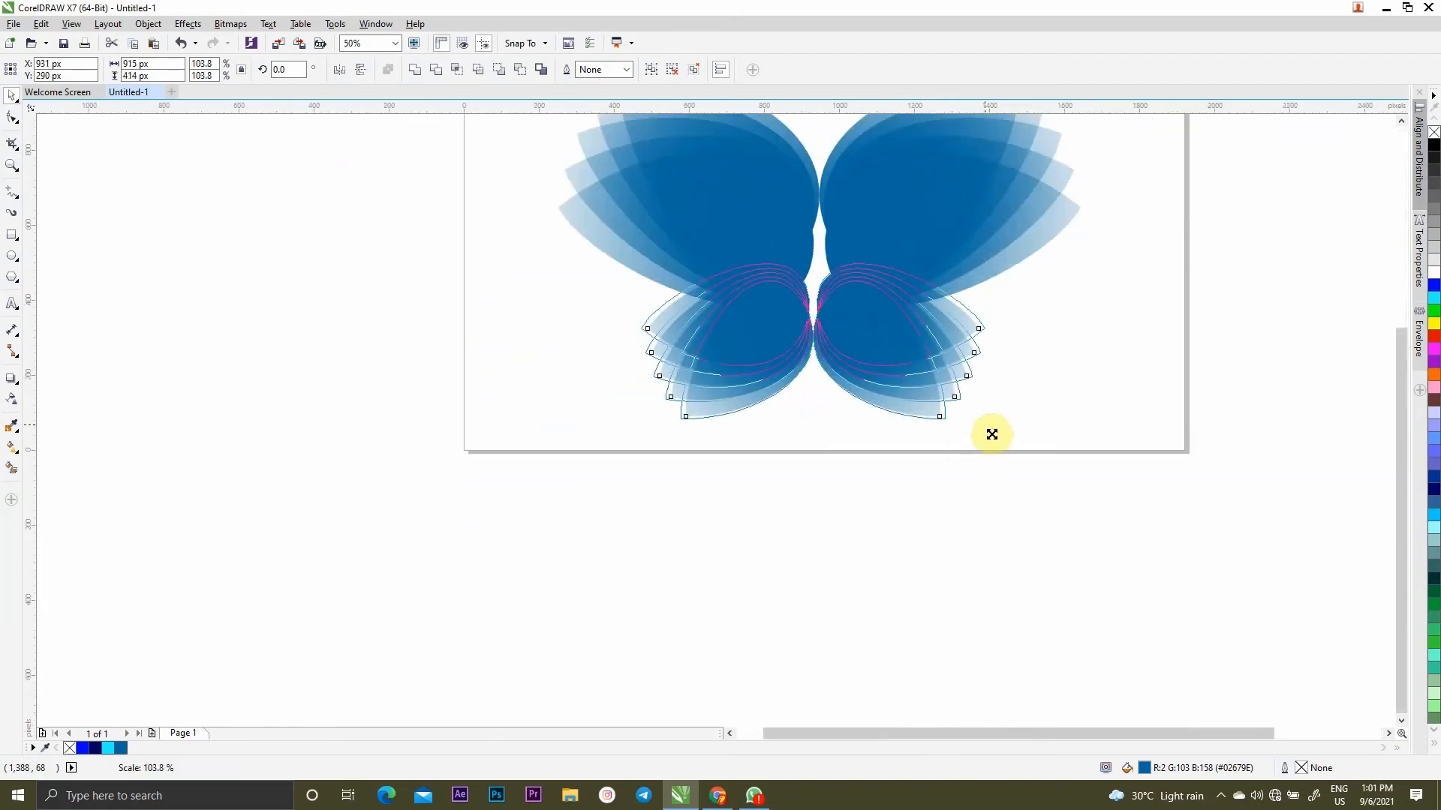
scroll(856, 331, "up", 1)
left_click_drag(894, 312, 871, 342)
left_click(863, 340, "ctrl")
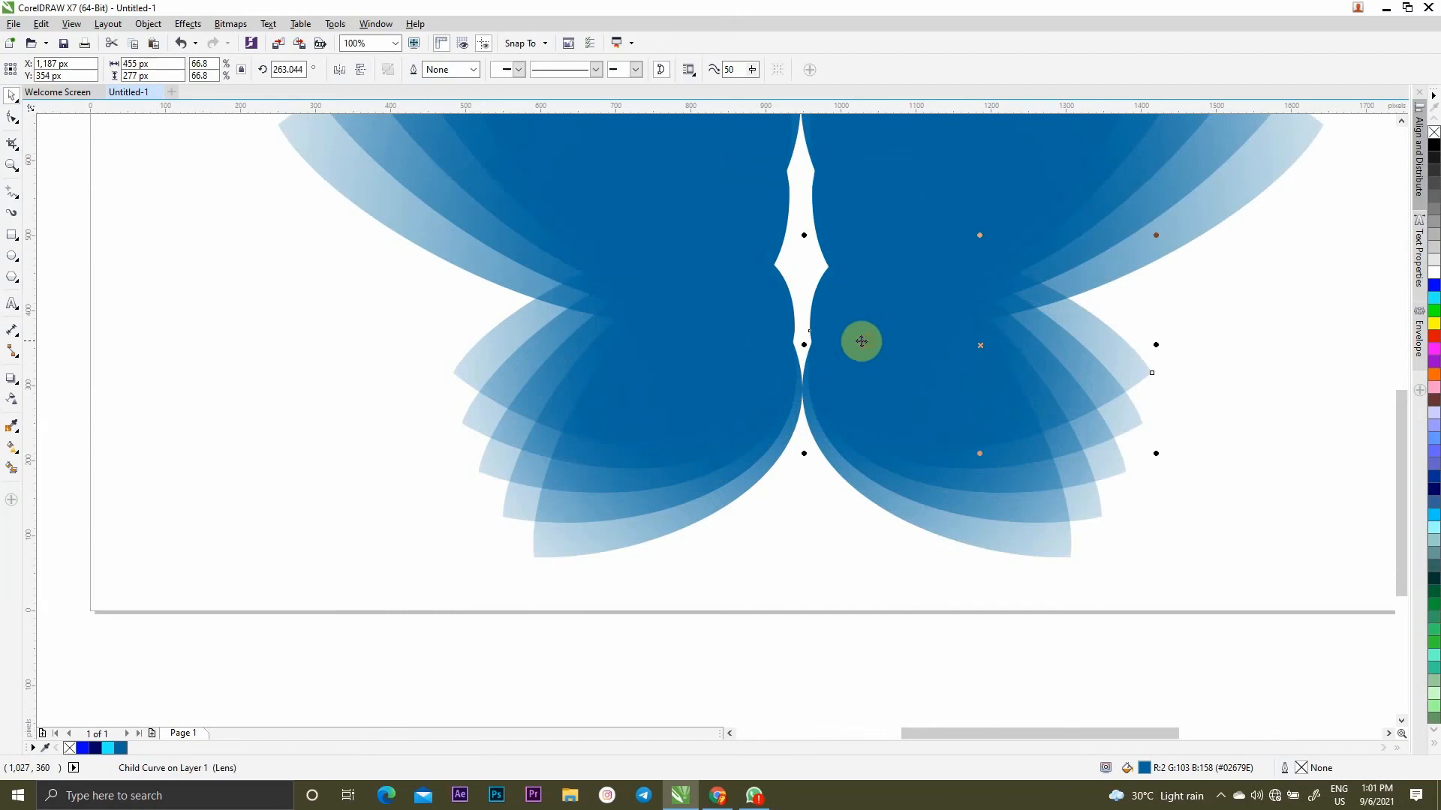
scroll(825, 399, "down", 1)
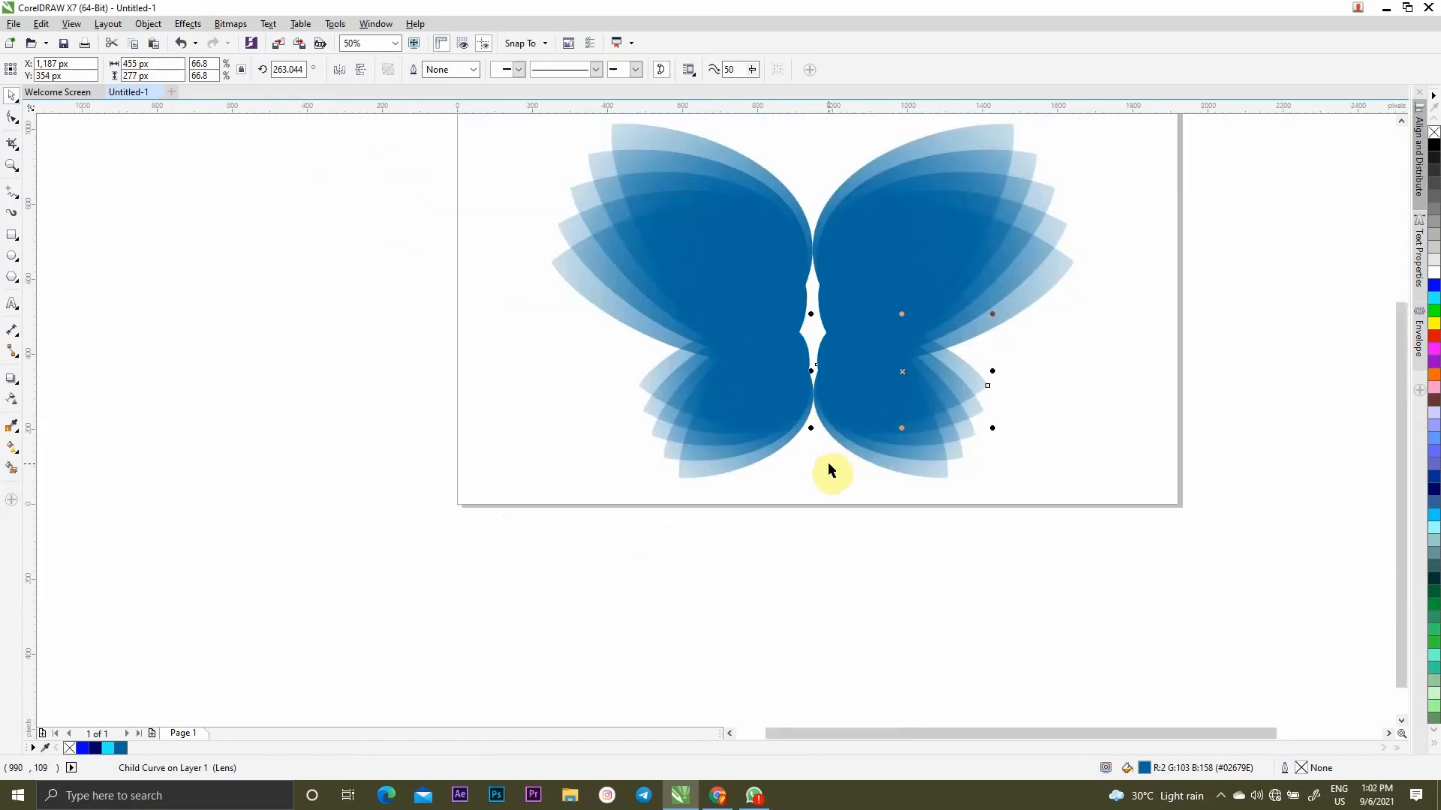
Group the two upper wings into one object
left_click(891, 261)
left_click(720, 246, "shift")
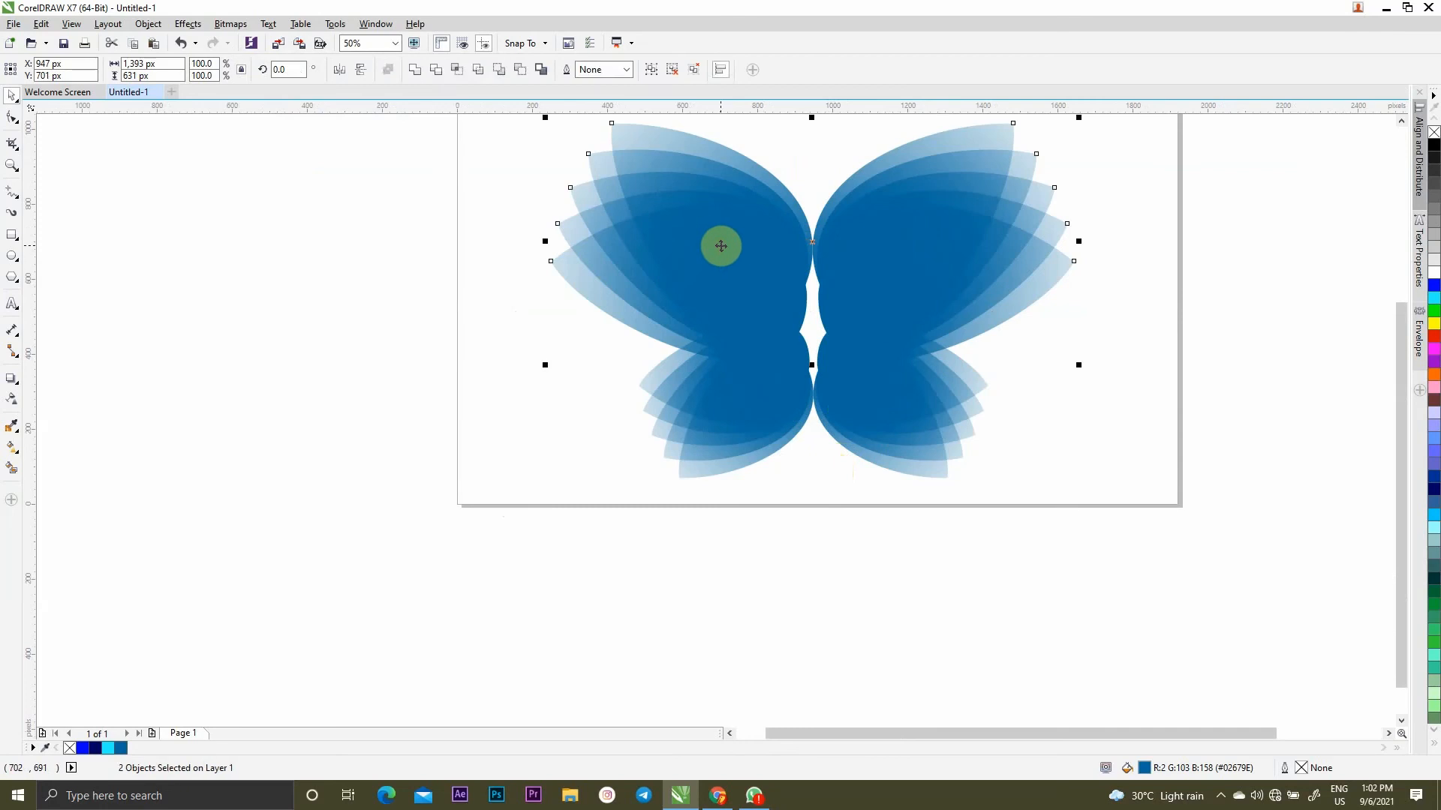
key("ctrl+g")
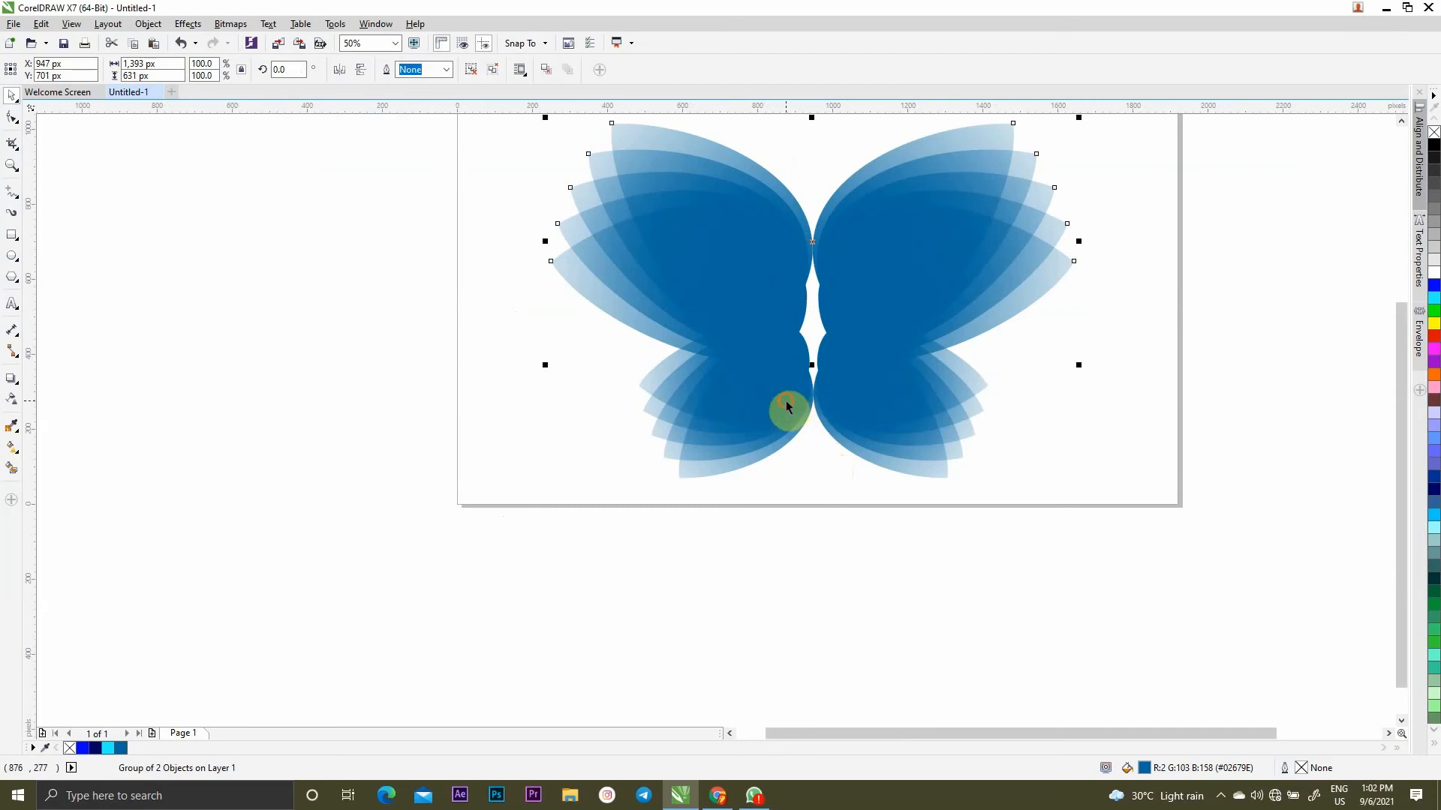
Try to centre the lower-left wing horizontally with the grouped upper wings
left_click(787, 406, "shift")
key("c")
key("ctrl+z")
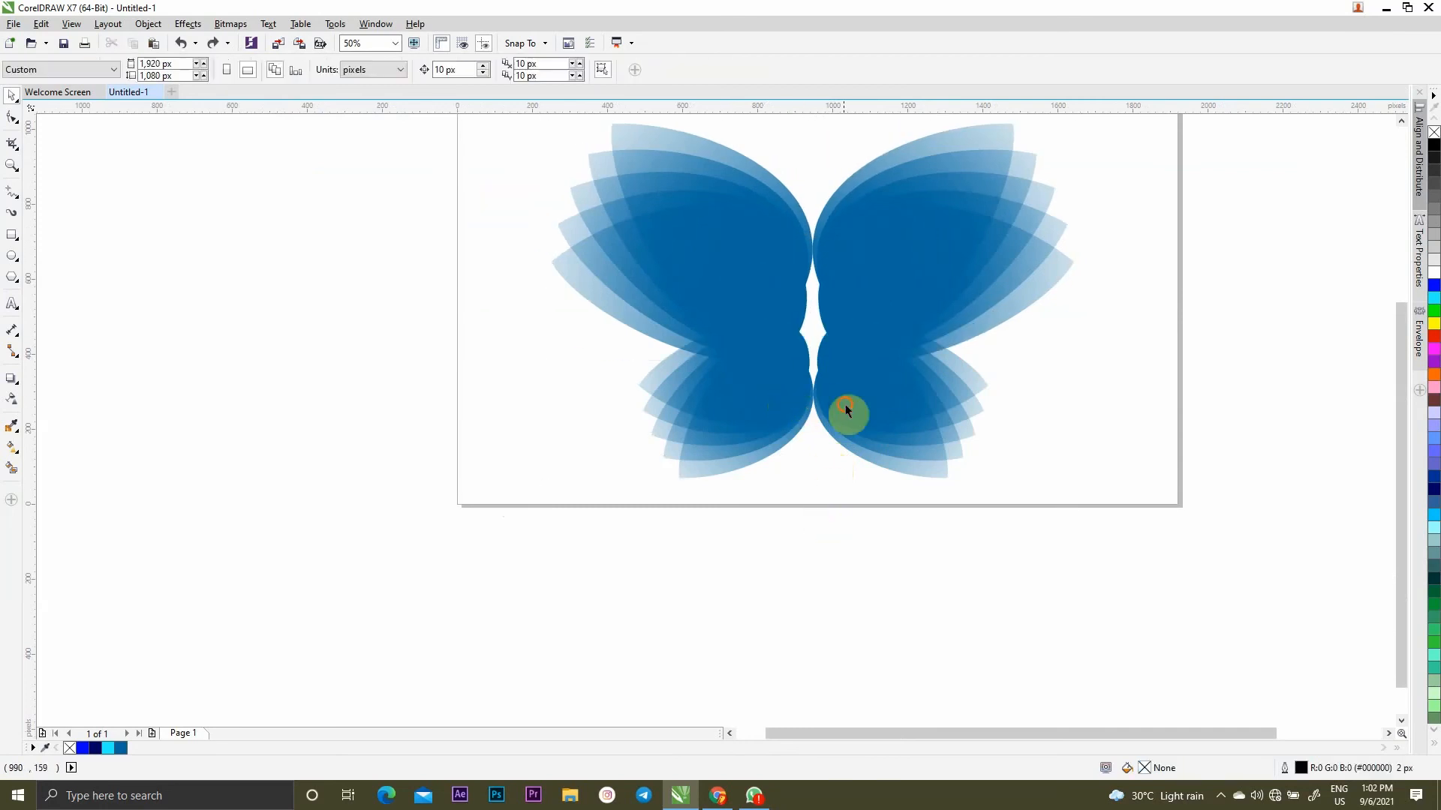
Group the two lower wings and align them horizontally centred with the upper wing group
left_click(846, 407)
left_click(873, 260, "shift")
left_click_drag(512, 620, 1100, 256)
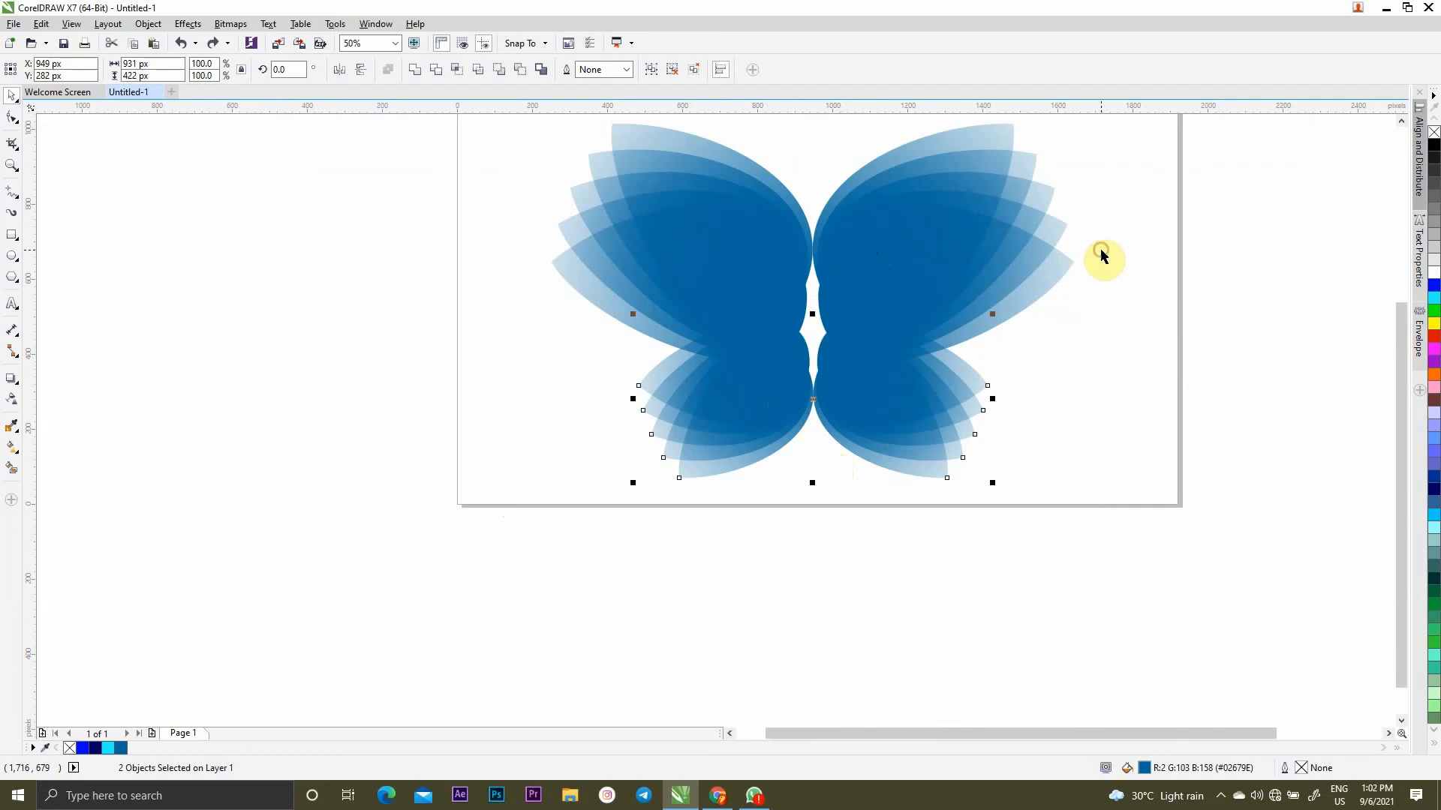
key("ctrl+g")
left_click(881, 253, "shift")
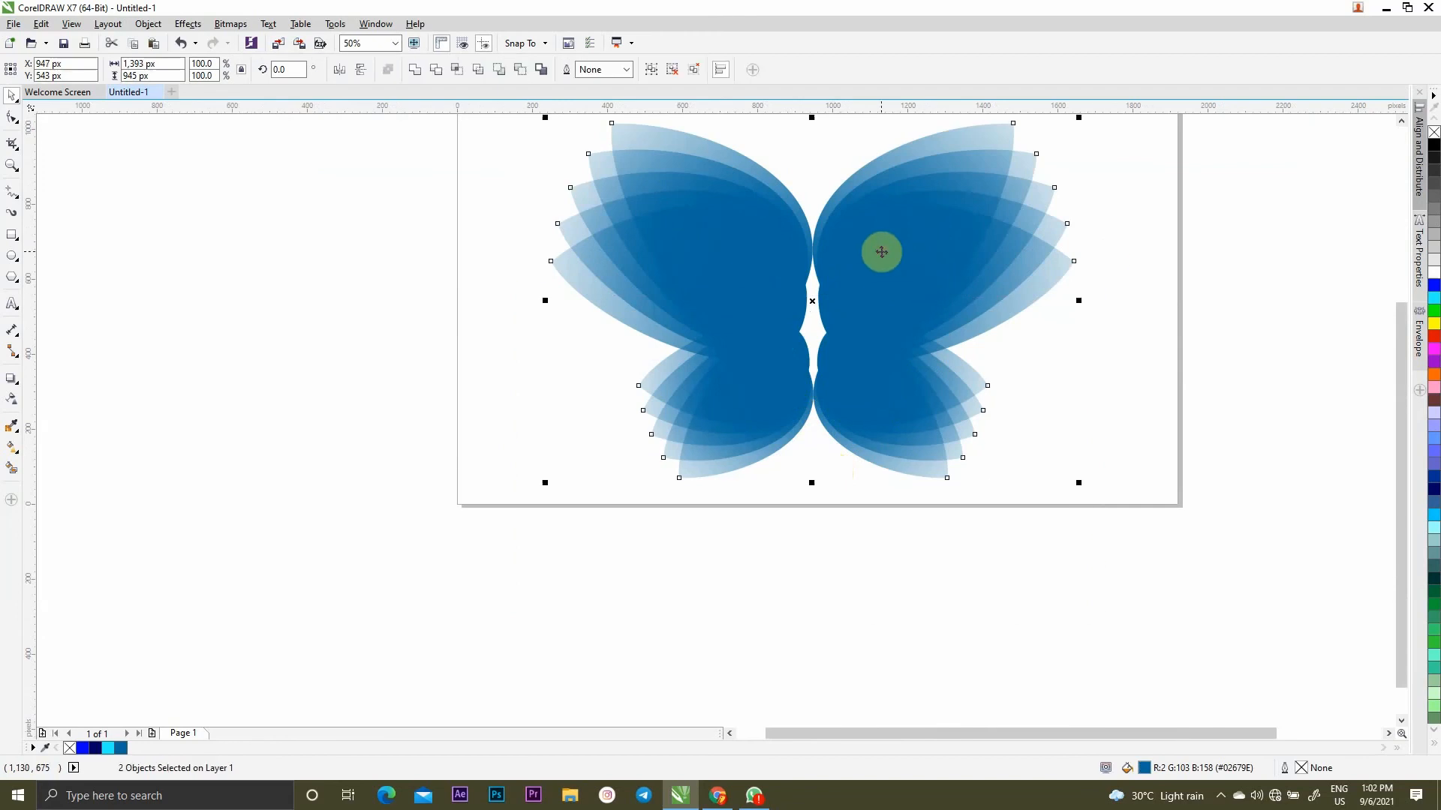
left_click(898, 582)
Draw a head circle about 100 px across between the upper wings and centre it horizontally with them
scroll(852, 469, "down", 2)
scroll(848, 435, "up", 1)
scroll(877, 467, "up", 1)
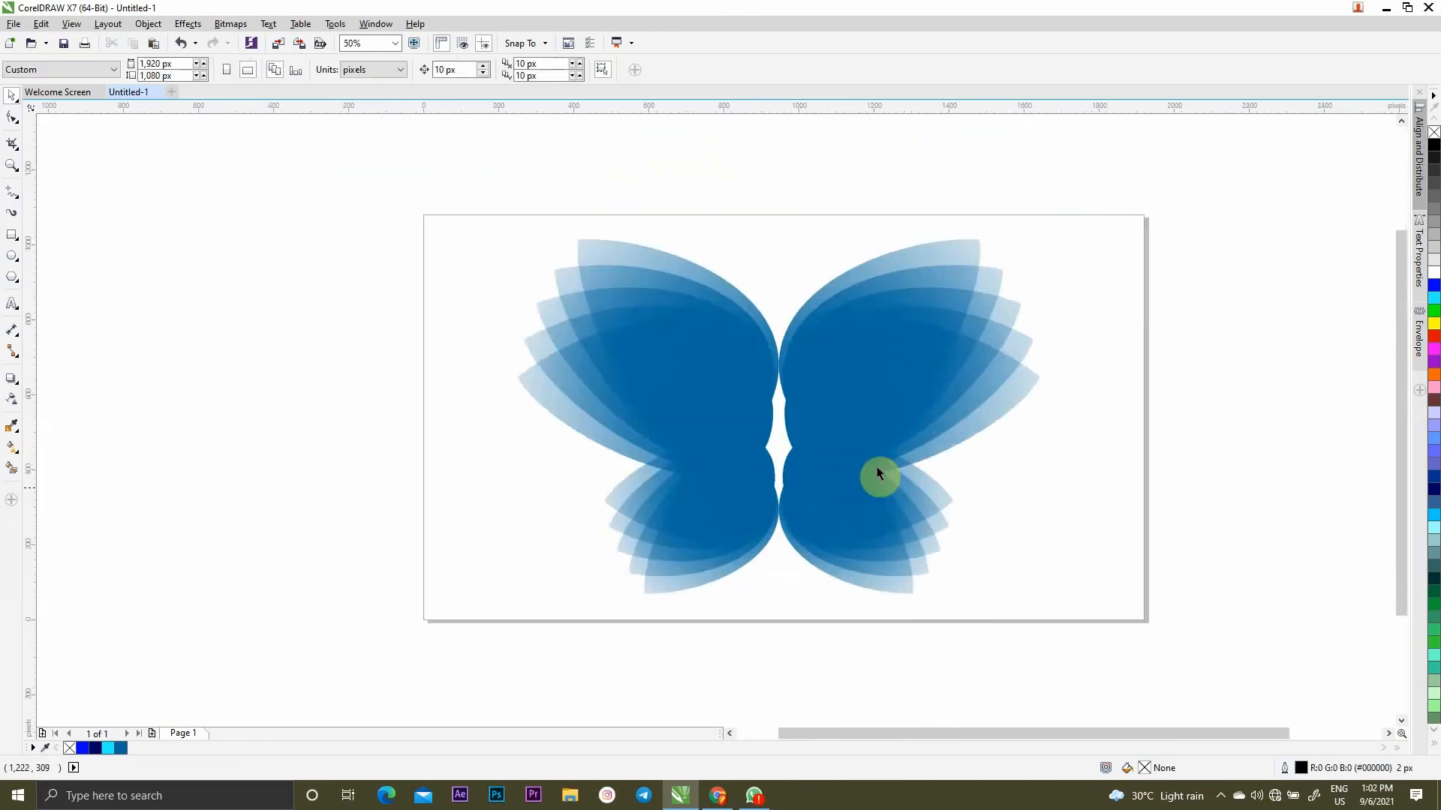
scroll(347, 443, "up", 1)
scroll(429, 424, "down", 1)
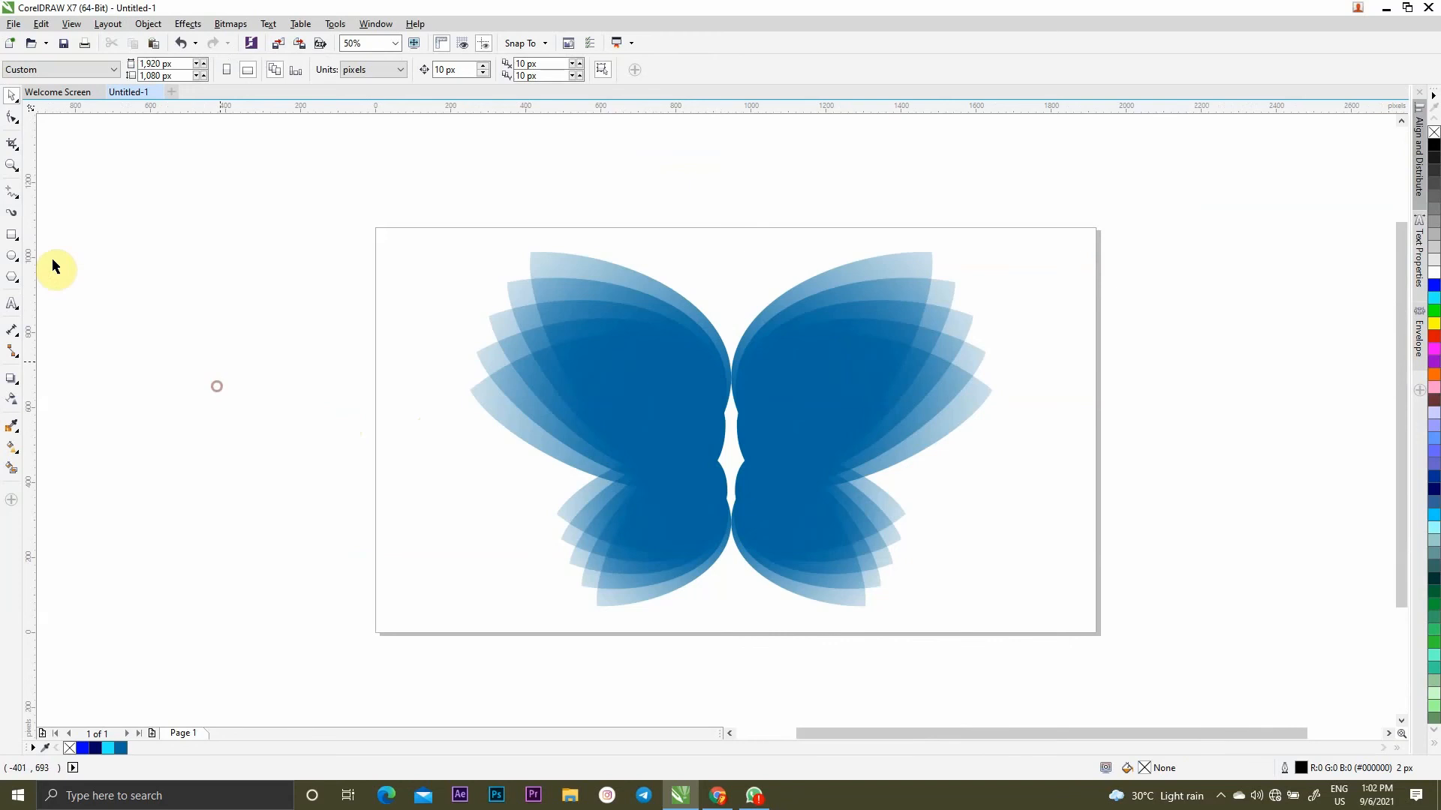
left_click(12, 256)
left_click_drag(710, 313, 785, 221)
left_click(12, 96)
scroll(732, 334, "up", 2)
left_click(868, 375)
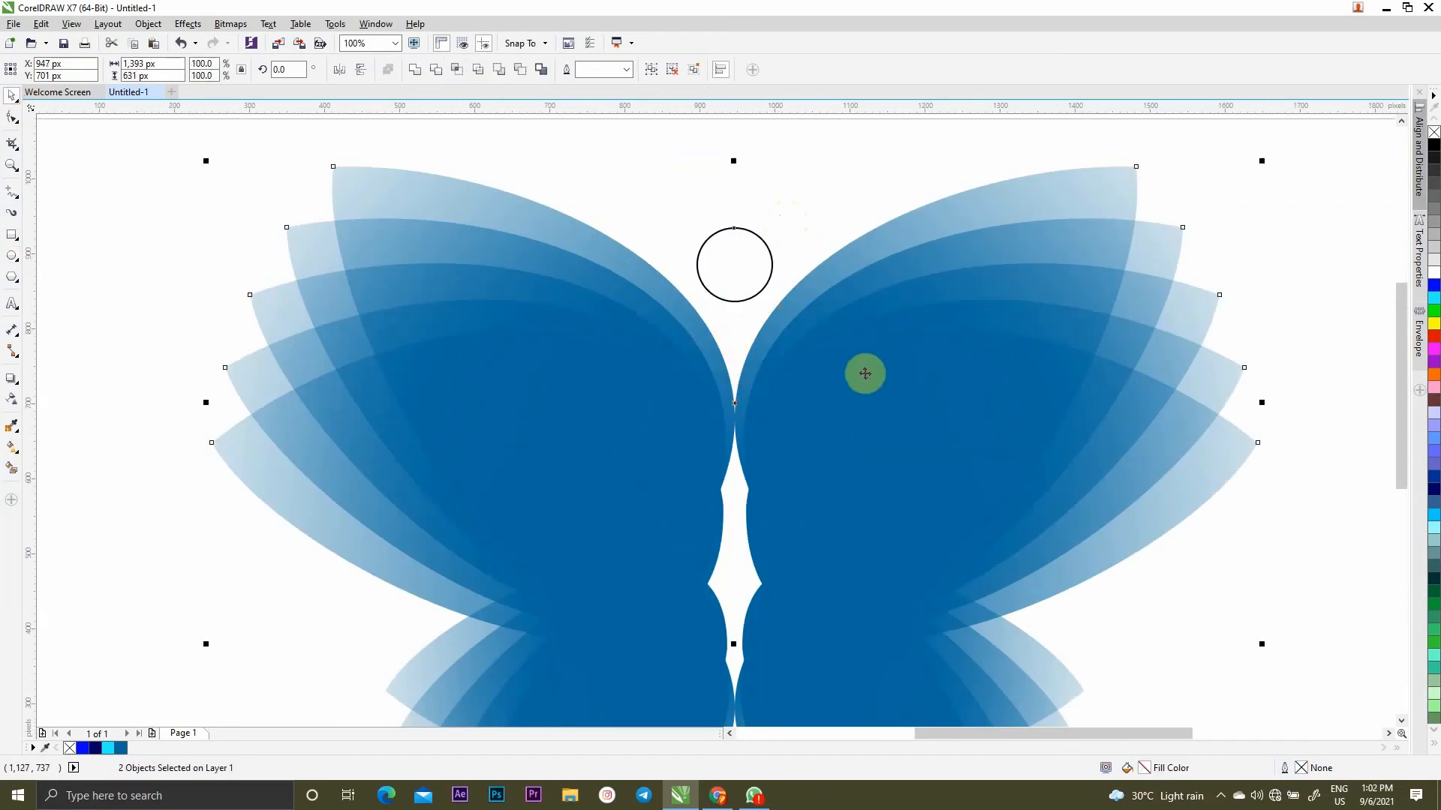
scroll(859, 371, "down", 2)
left_click(1038, 466)
Enlarge the head circle and stretch copies below it into two body ellipses of about 122 by 268 px and 122 by 485 px
left_click(805, 305)
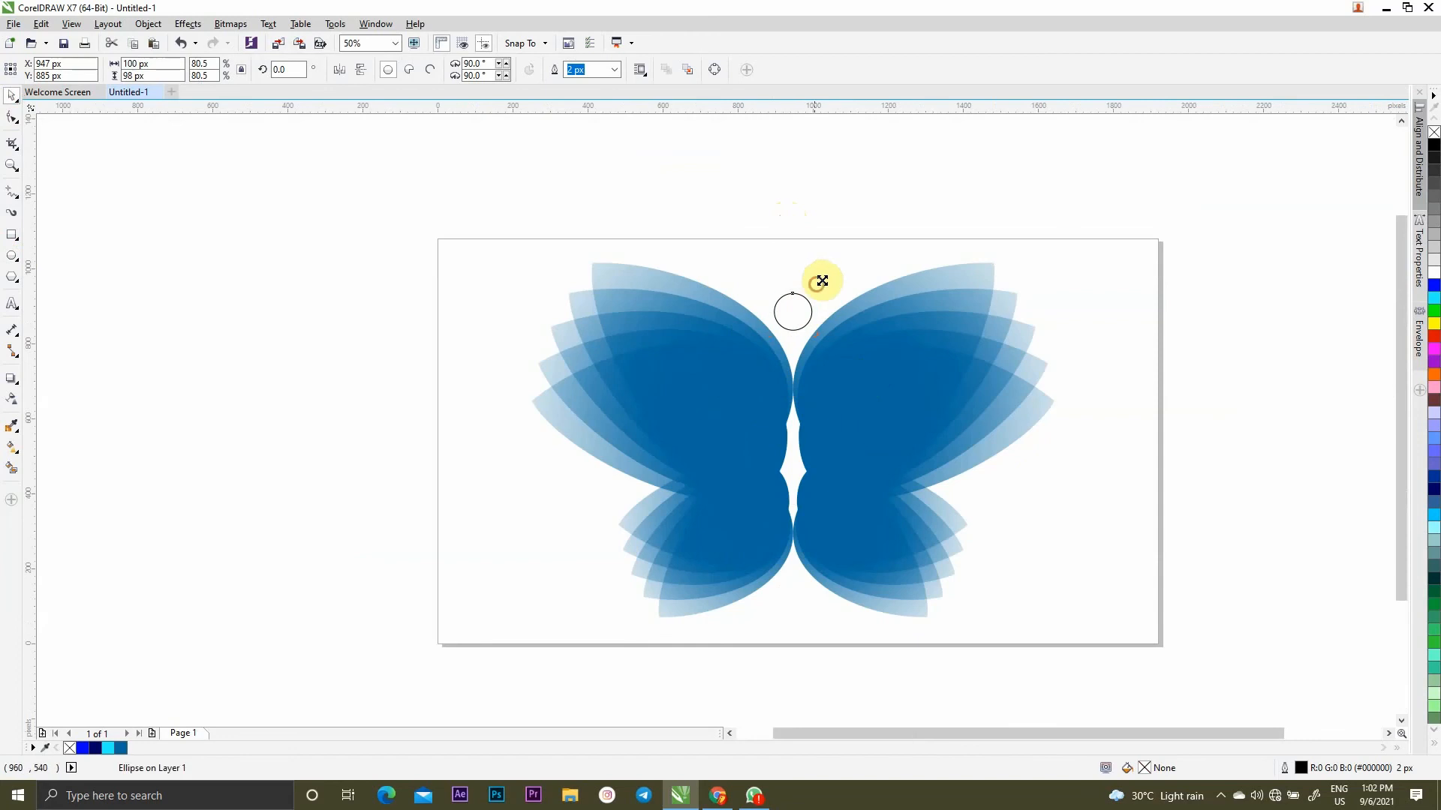
left_click_drag(822, 281, 797, 435)
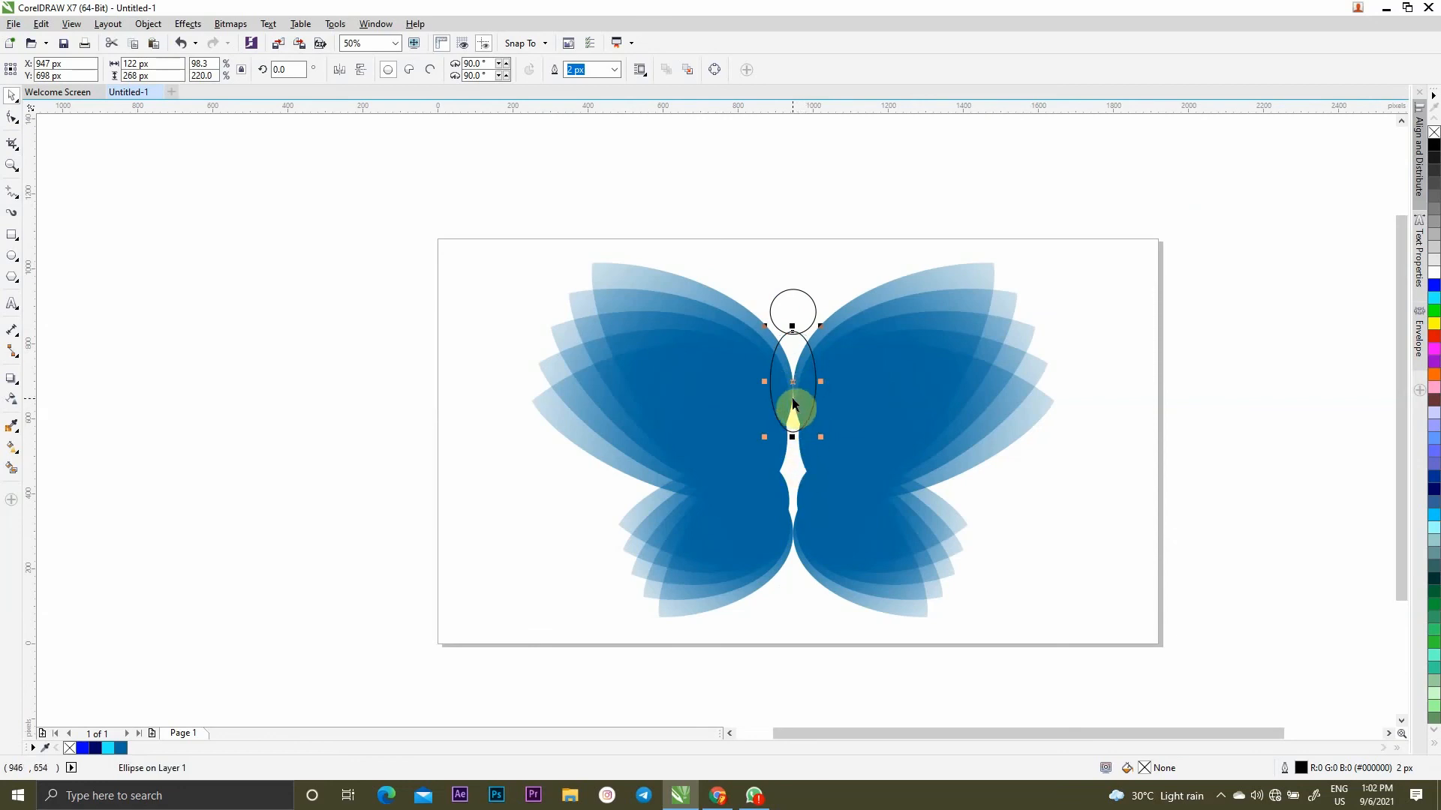
left_click_drag(794, 385, 789, 610)
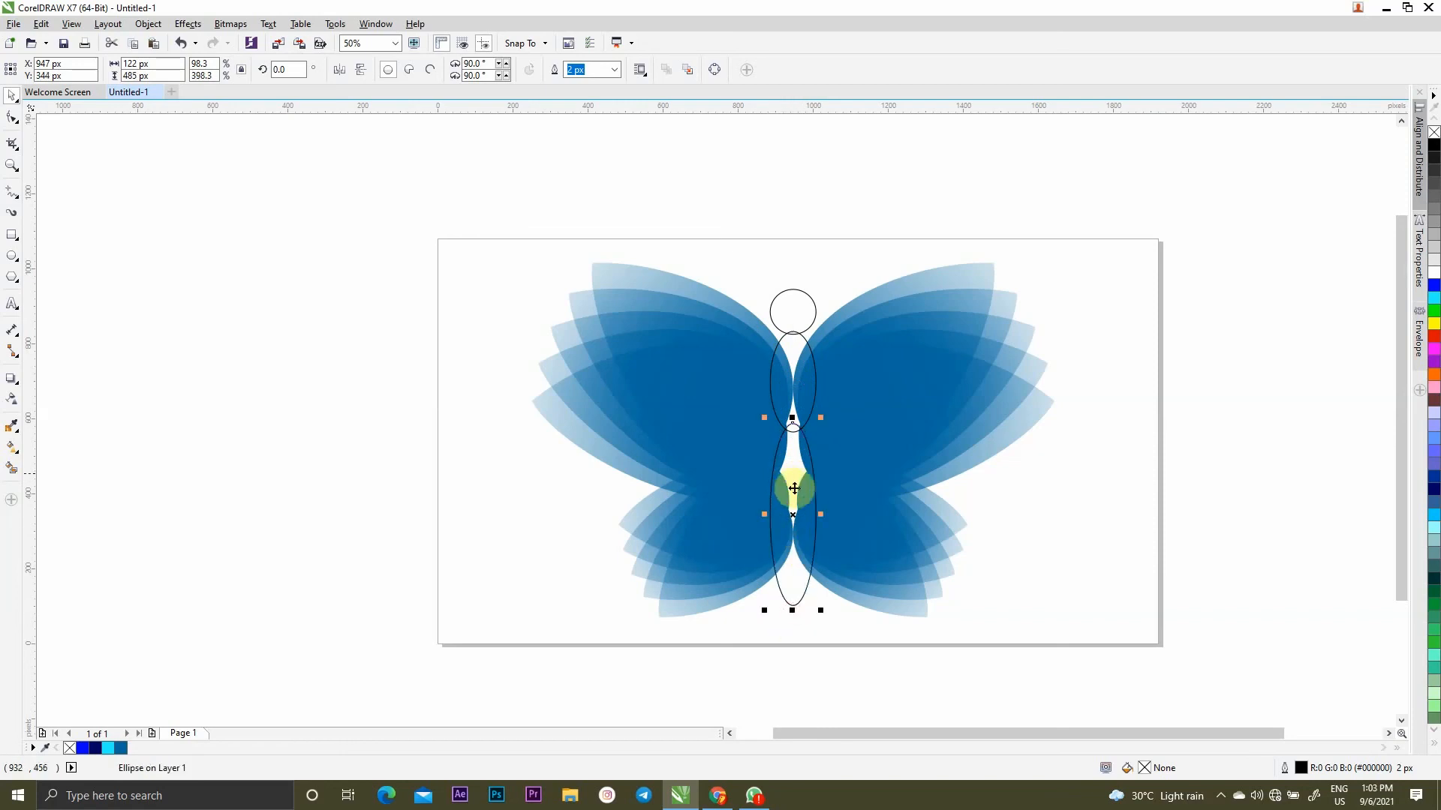
Fill the head circle and both body ellipses with black
left_click(798, 381)
left_click(799, 605)
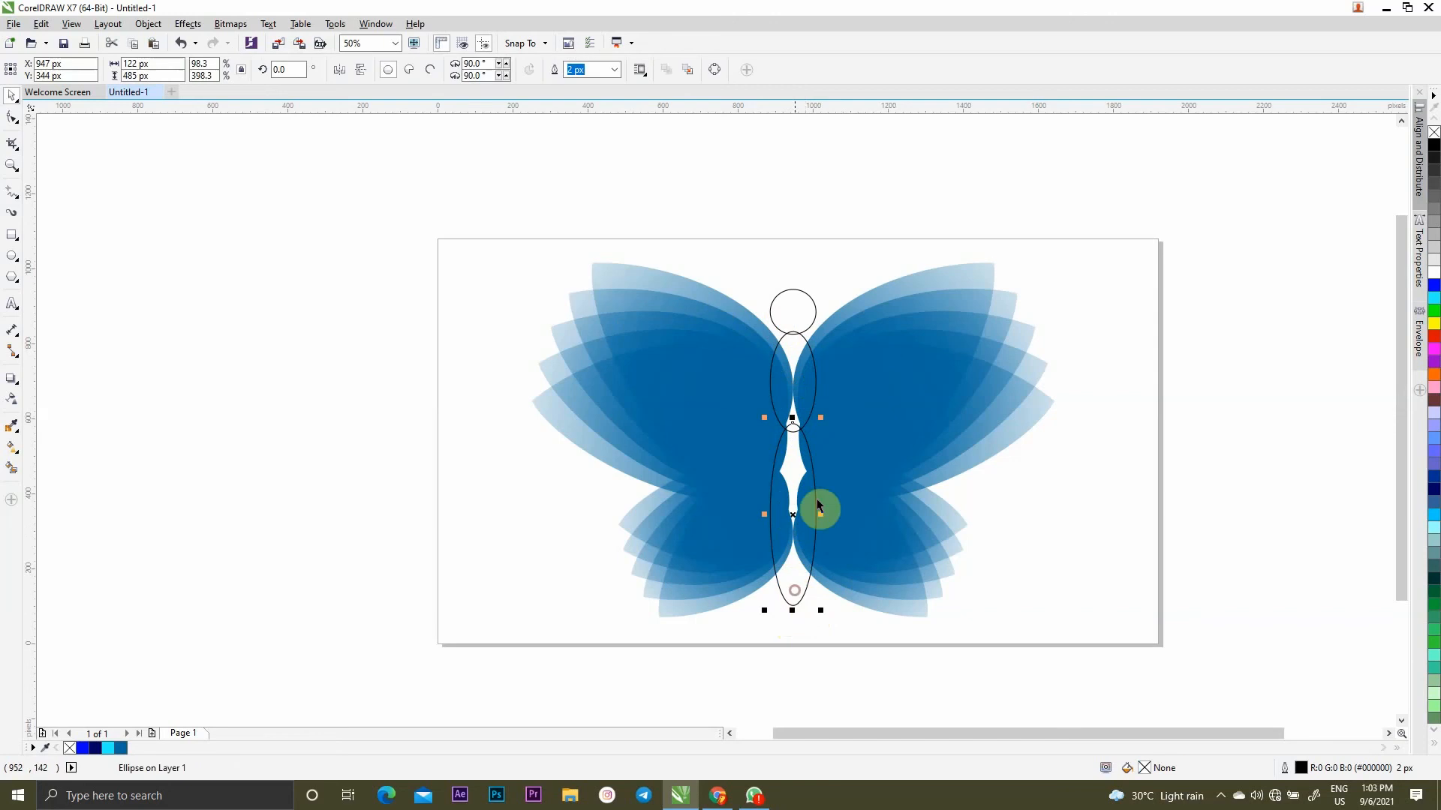
left_click(794, 308, "shift")
left_click(1433, 150)
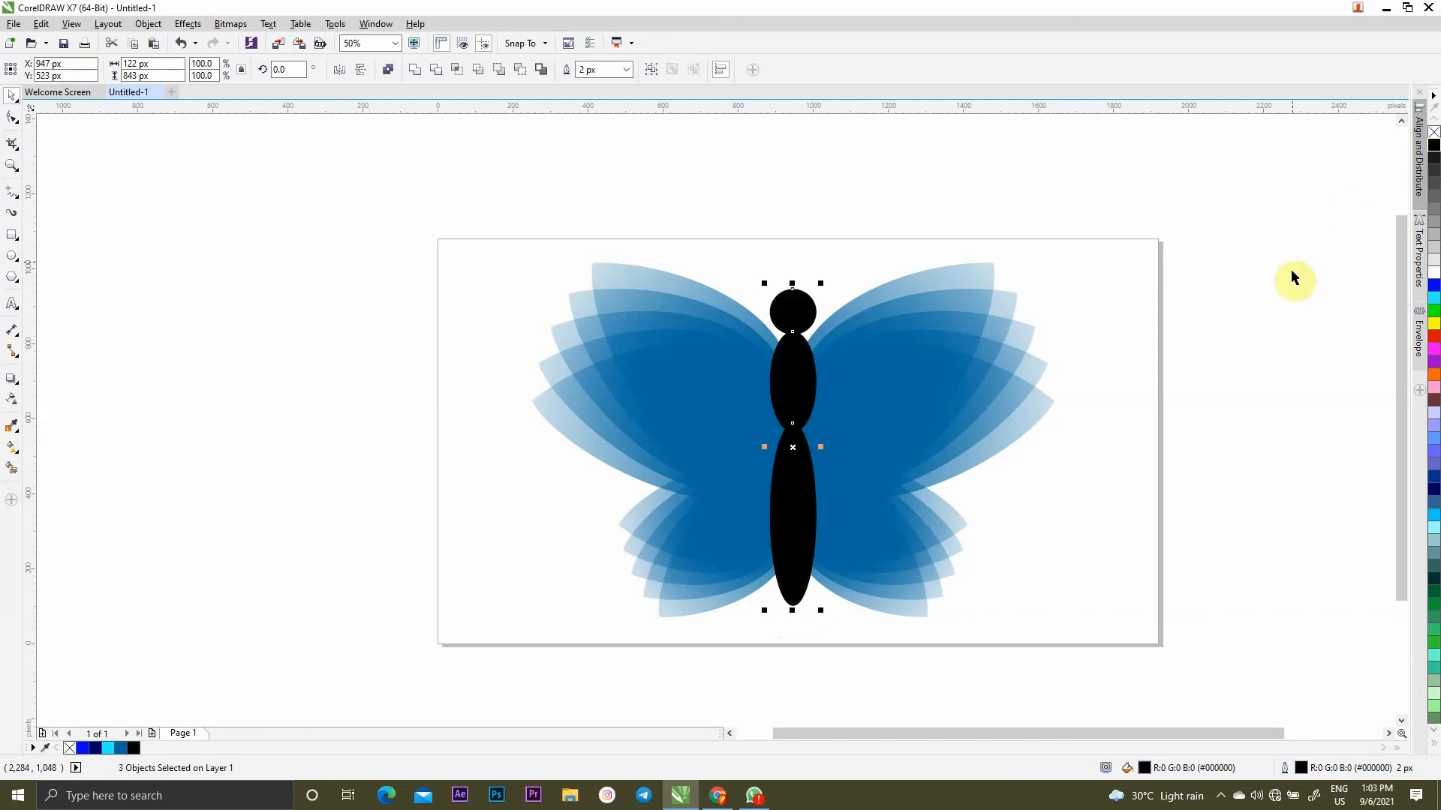
left_click(1177, 384)
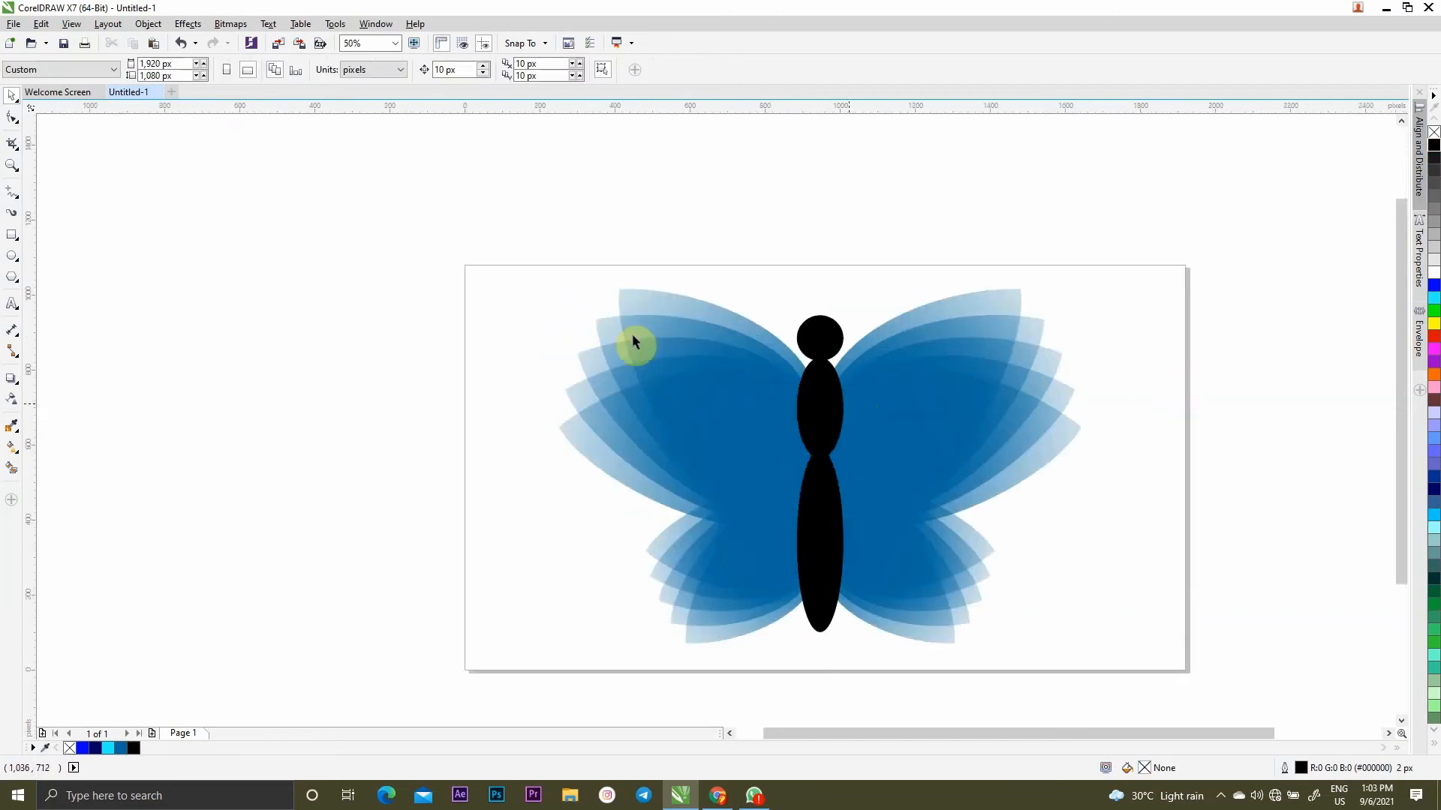
Scale the whole butterfly down about its centre to about 1,199 by 813 px
left_click_drag(447, 177, 1156, 725)
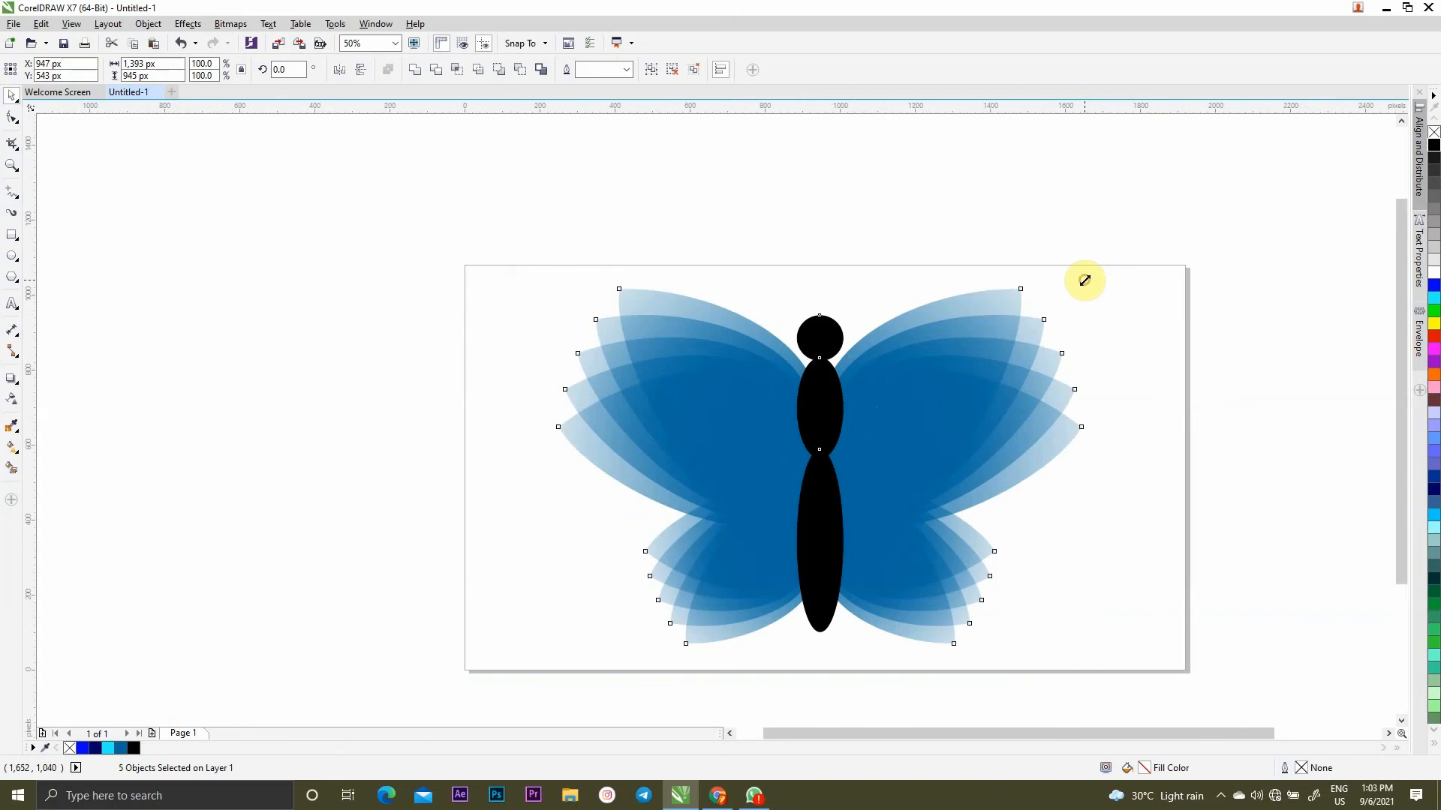
left_click_drag(1084, 280, 1047, 314)
key("Escape")
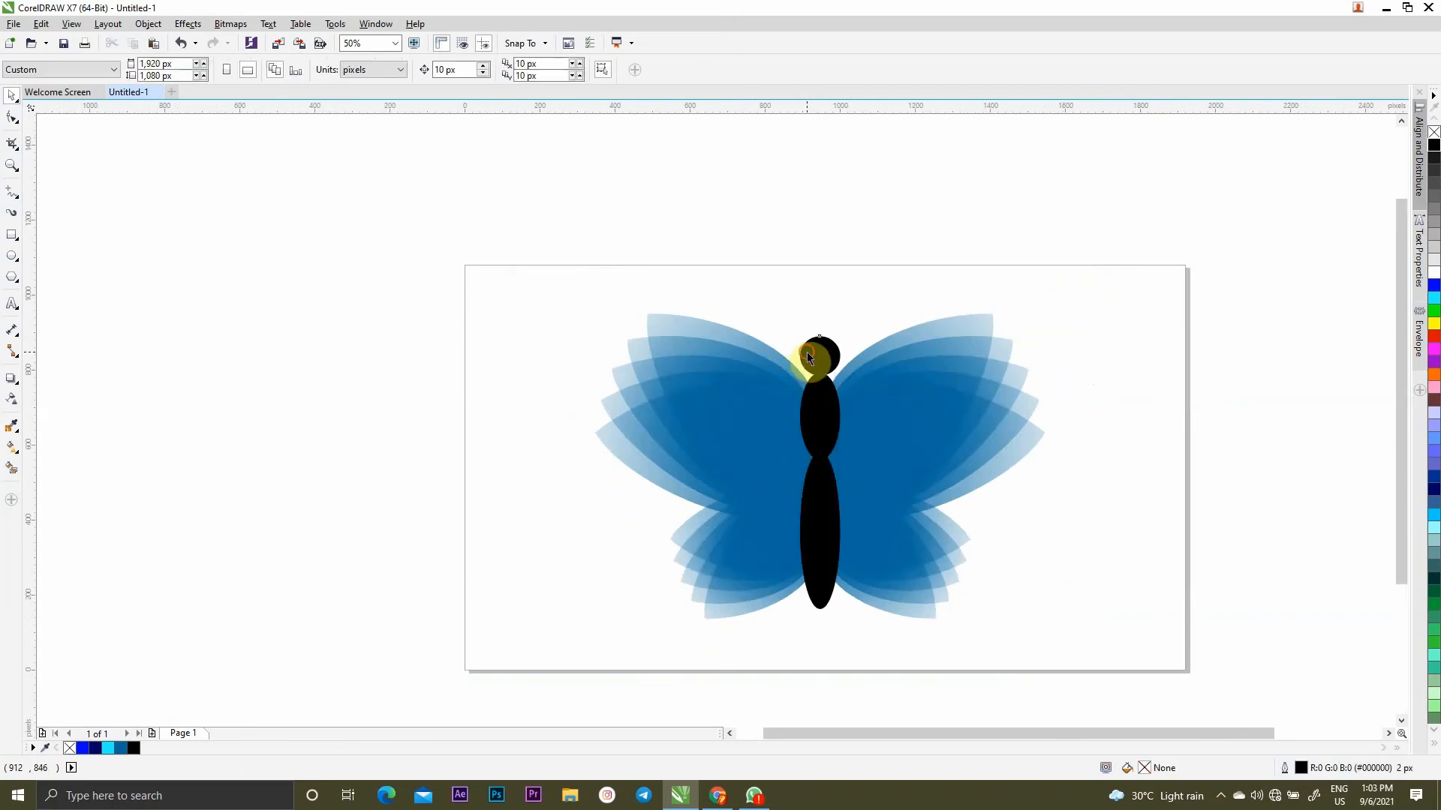
Remove the outline from the head circle and both body ellipses
left_click(807, 352)
left_click(818, 417, "shift")
left_click(815, 520, "shift")
left_click(1185, 368)
scroll(824, 405, "up", 1)
scroll(784, 388, "down", 1)
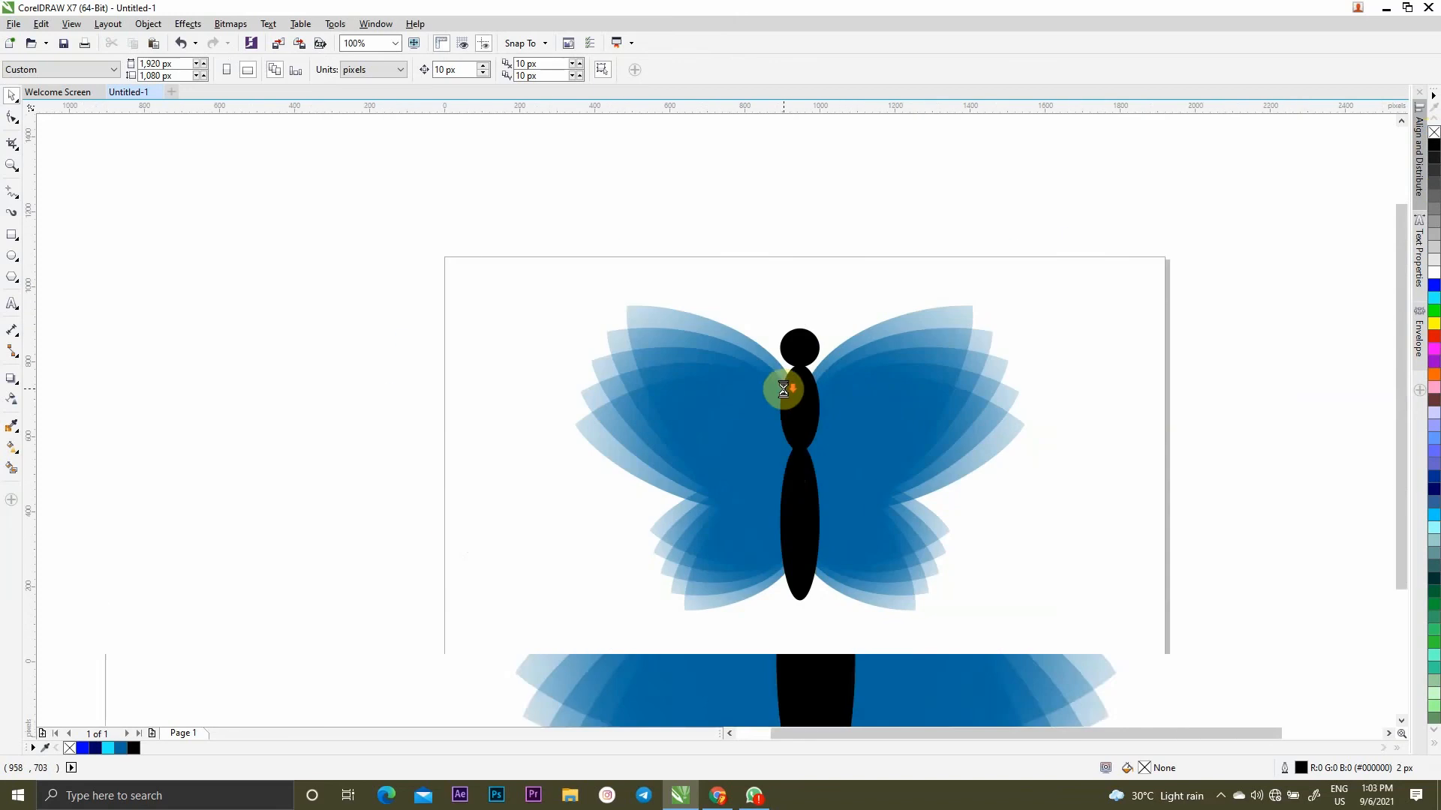
Bring the upper and lower wing groups in front of the black body
left_click(834, 431)
left_click(722, 562, "shift")
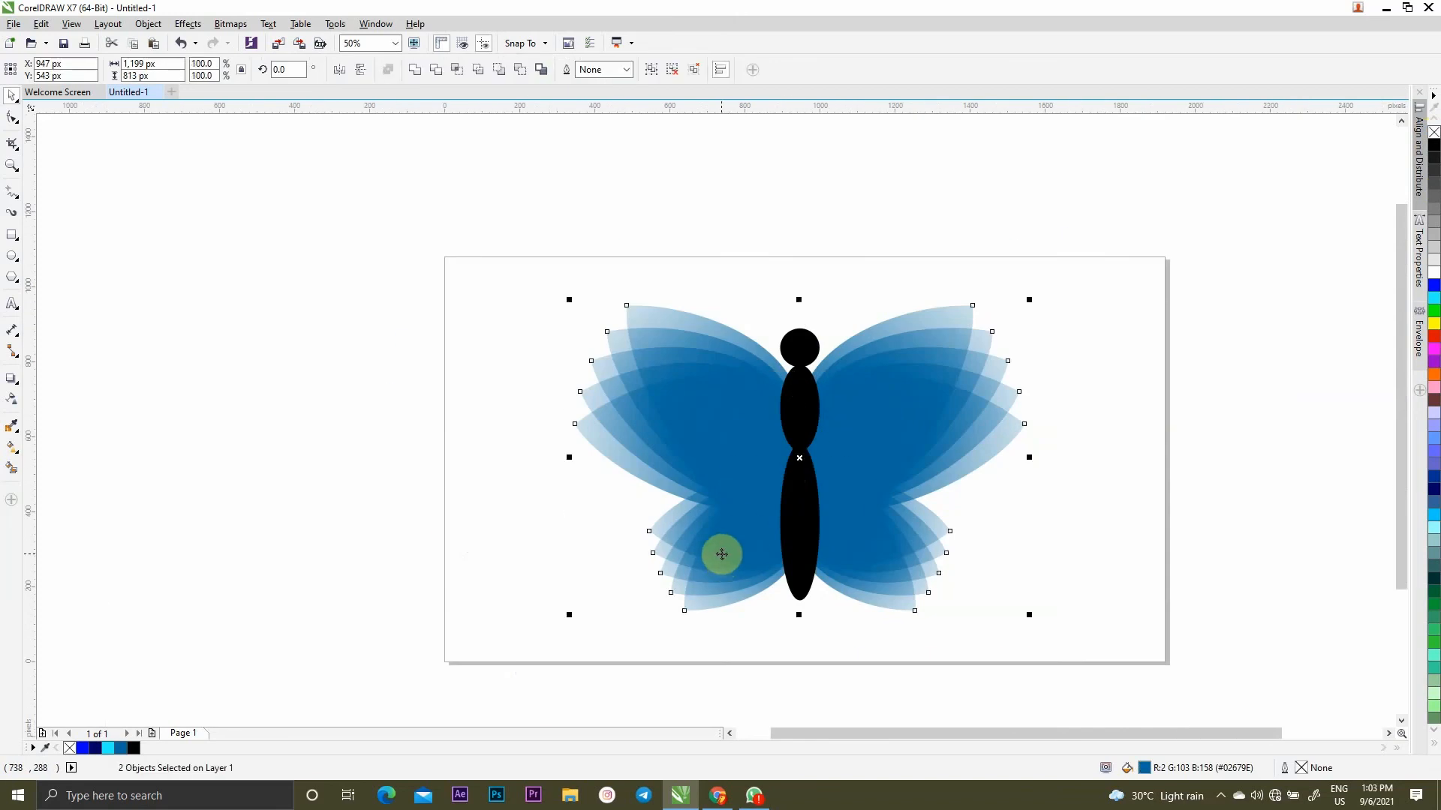
key("shift+Page_Up")
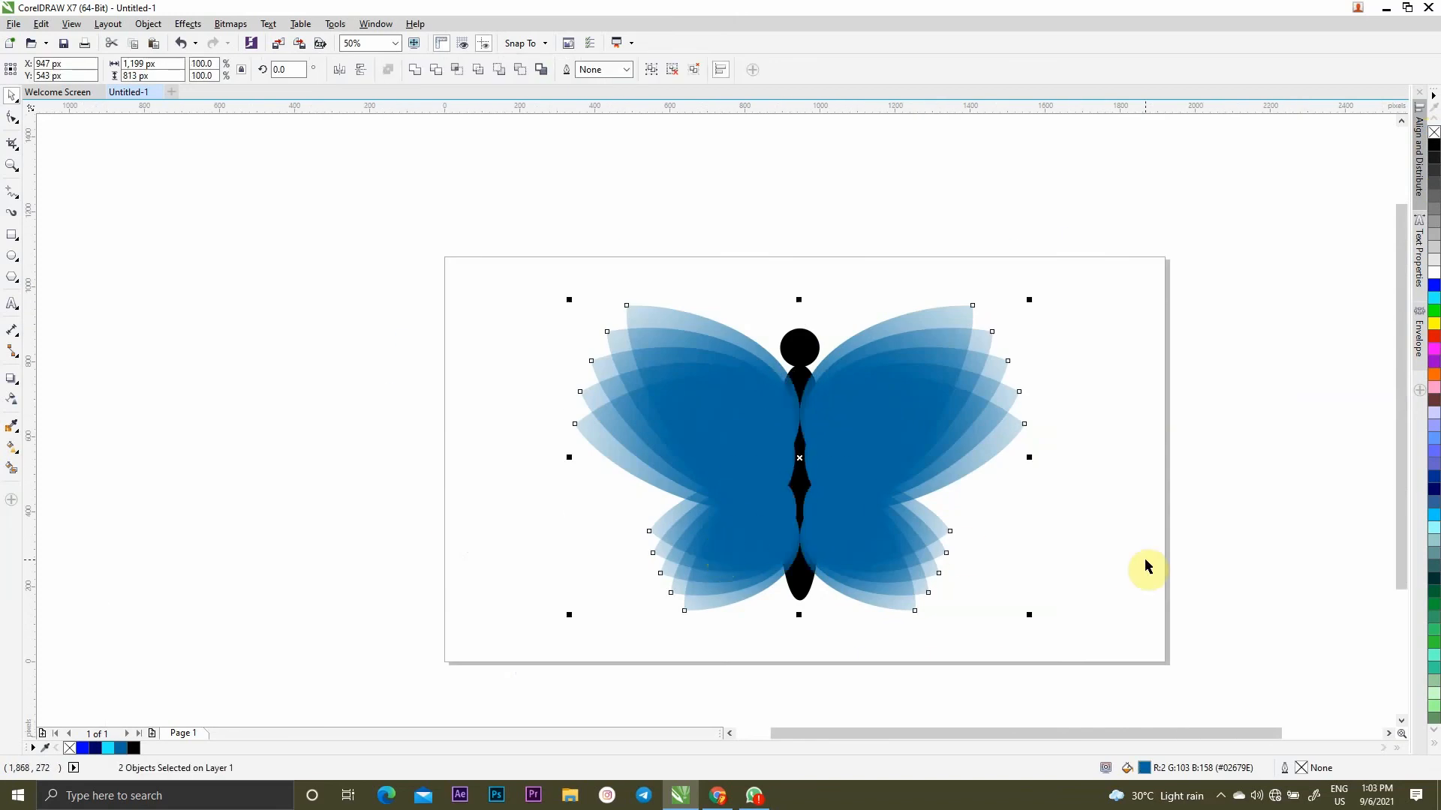
Ungroup the lower wing pair and the upper wing pair into separate wings
left_click(862, 508)
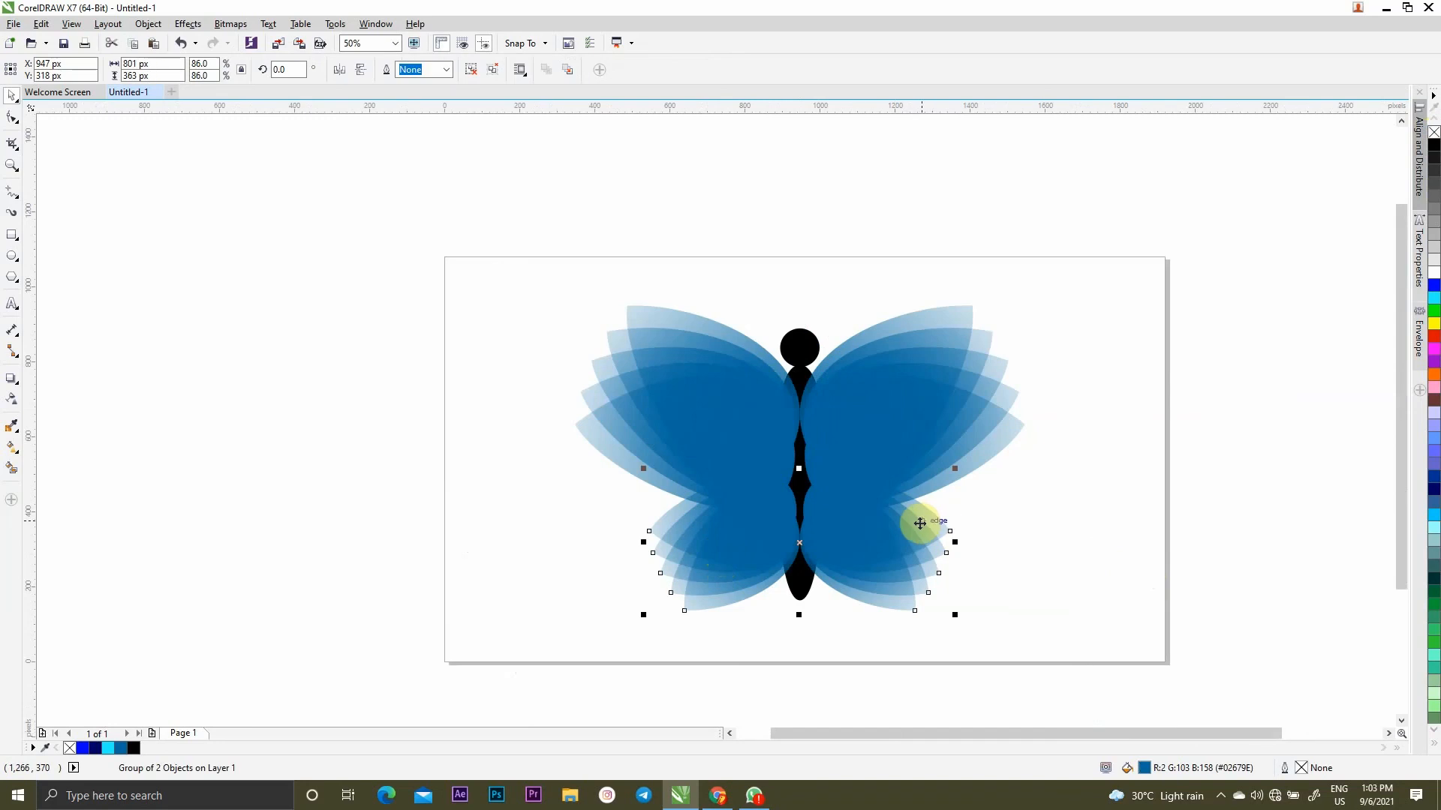
left_click(900, 424)
left_click(1037, 586)
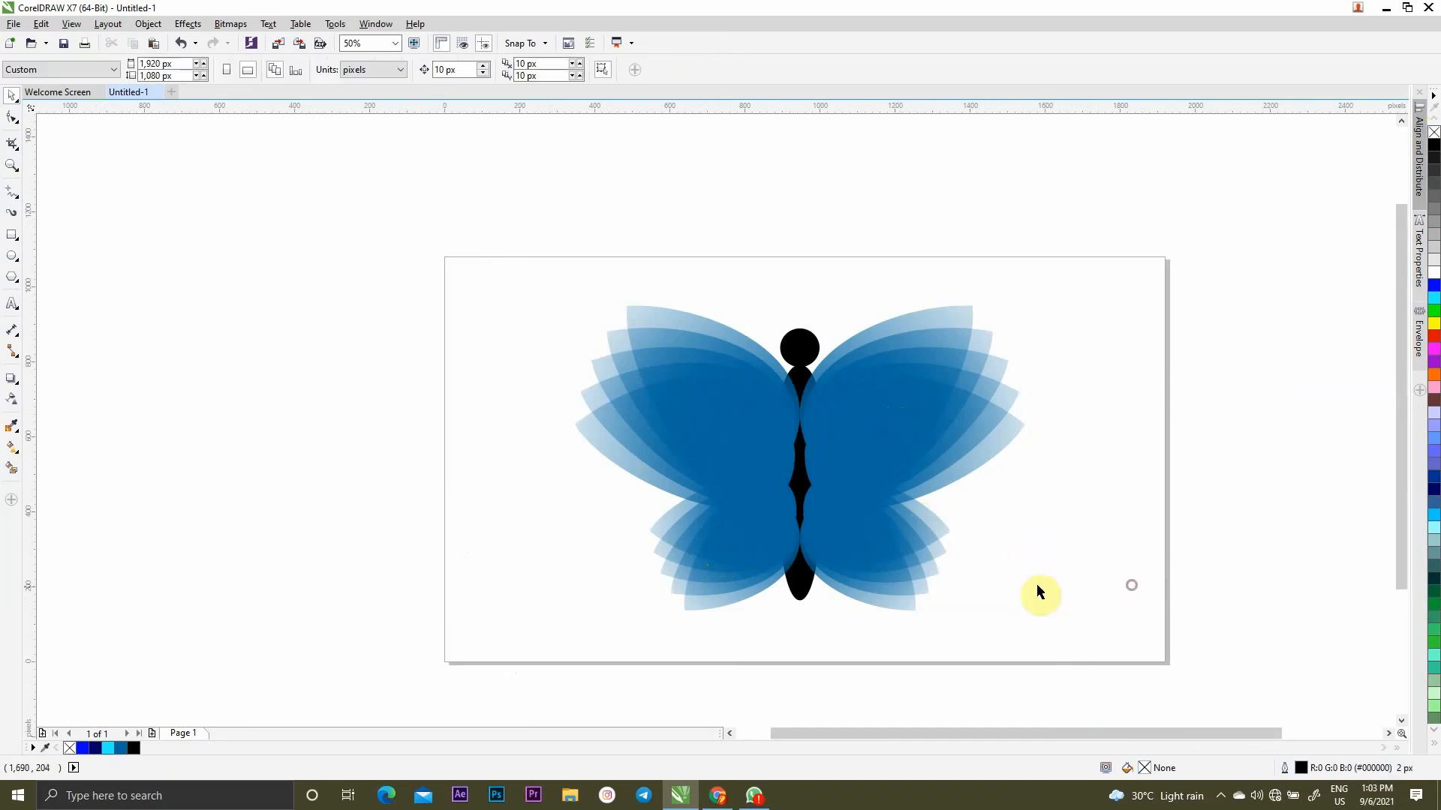
Nudge the upper and lower right-hand wings together 30 px to the right, away from the left-hand wings
left_click(883, 578)
left_click(888, 458, "shift")
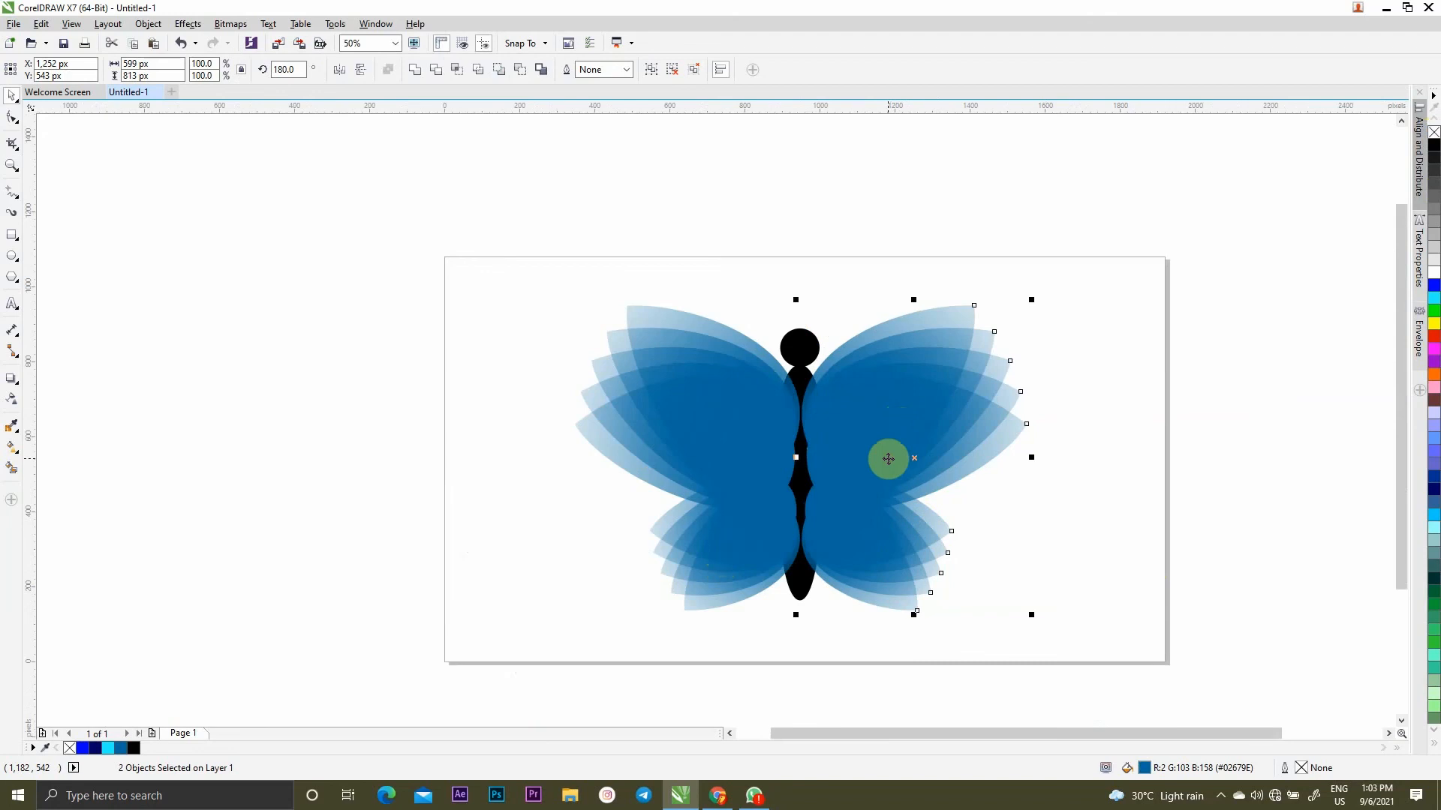
key("Right")
key("Right")
key("Right")
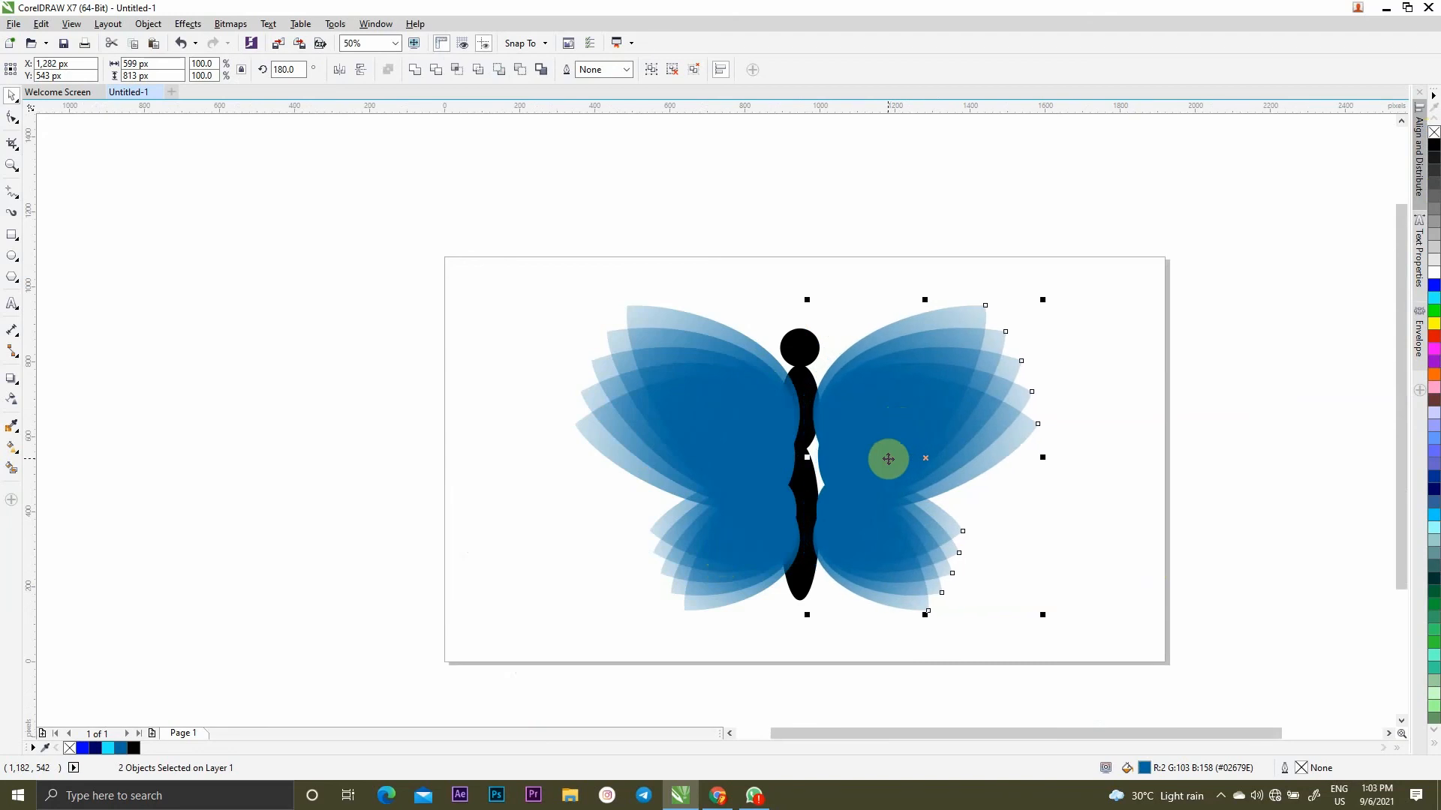
left_click(887, 648)
Move the head circle and both body ellipses 20 px to the right, between the two sets of wings
left_click(793, 589)
left_click(809, 380, "shift")
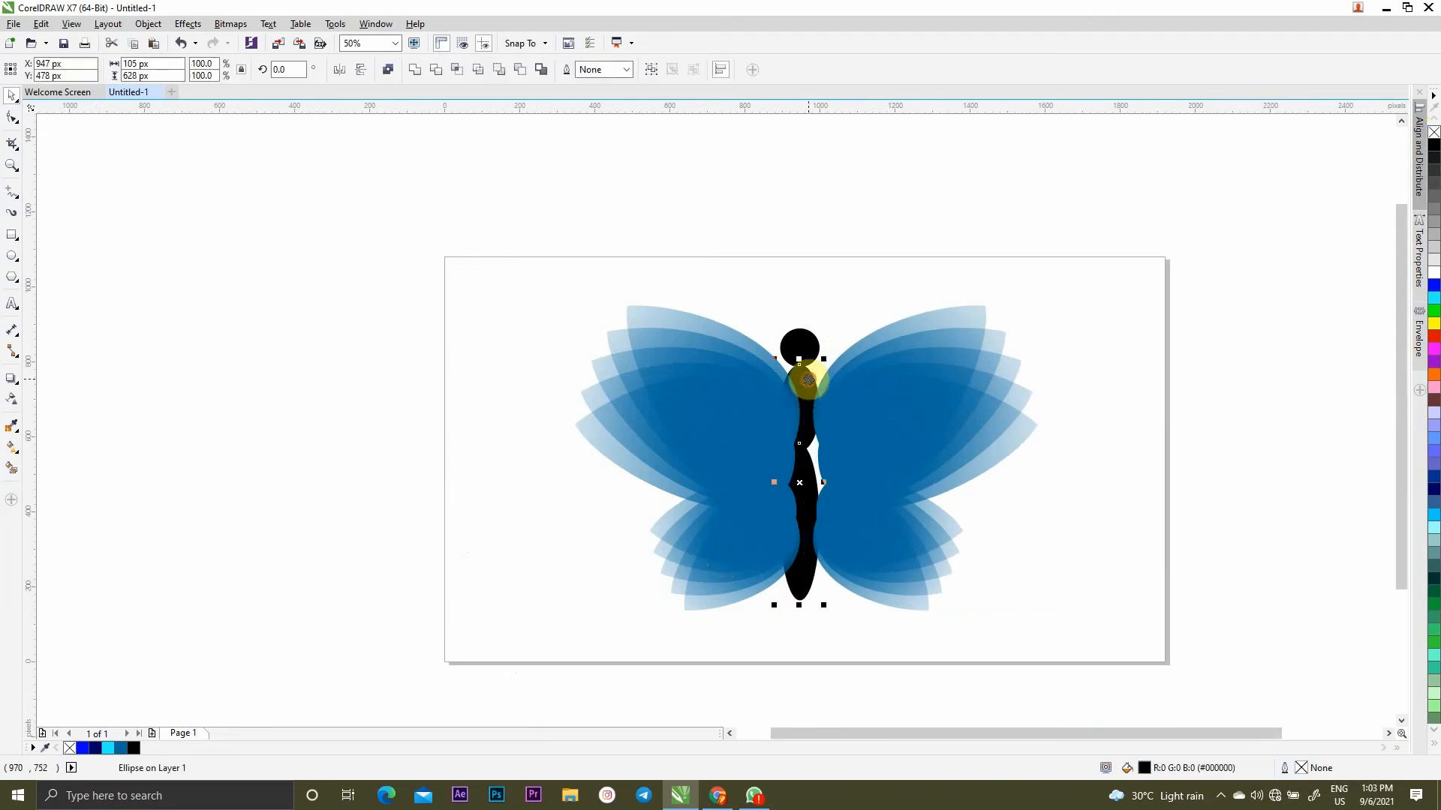
left_click(809, 346, "shift")
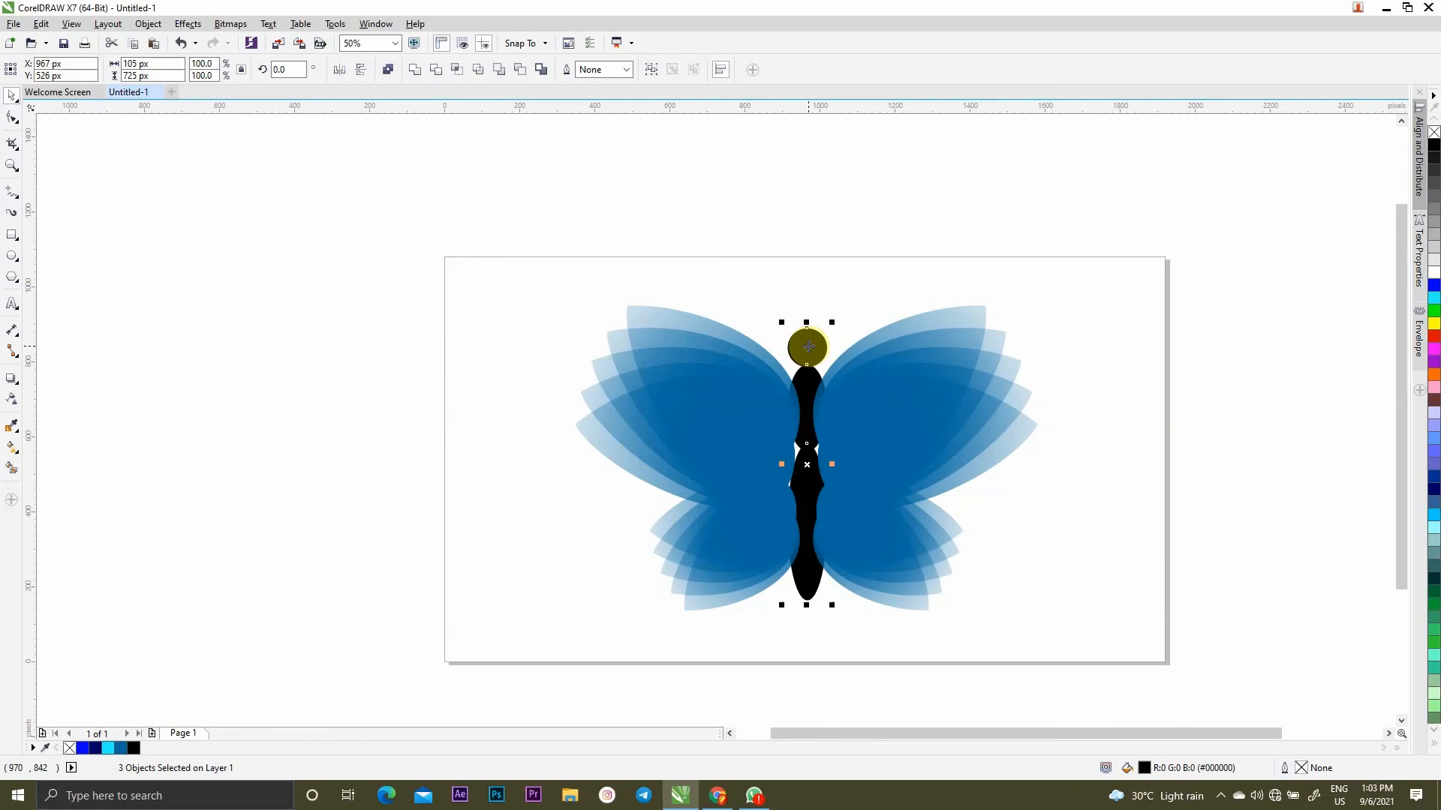
left_click(1014, 490)
scroll(789, 424, "down", 1)
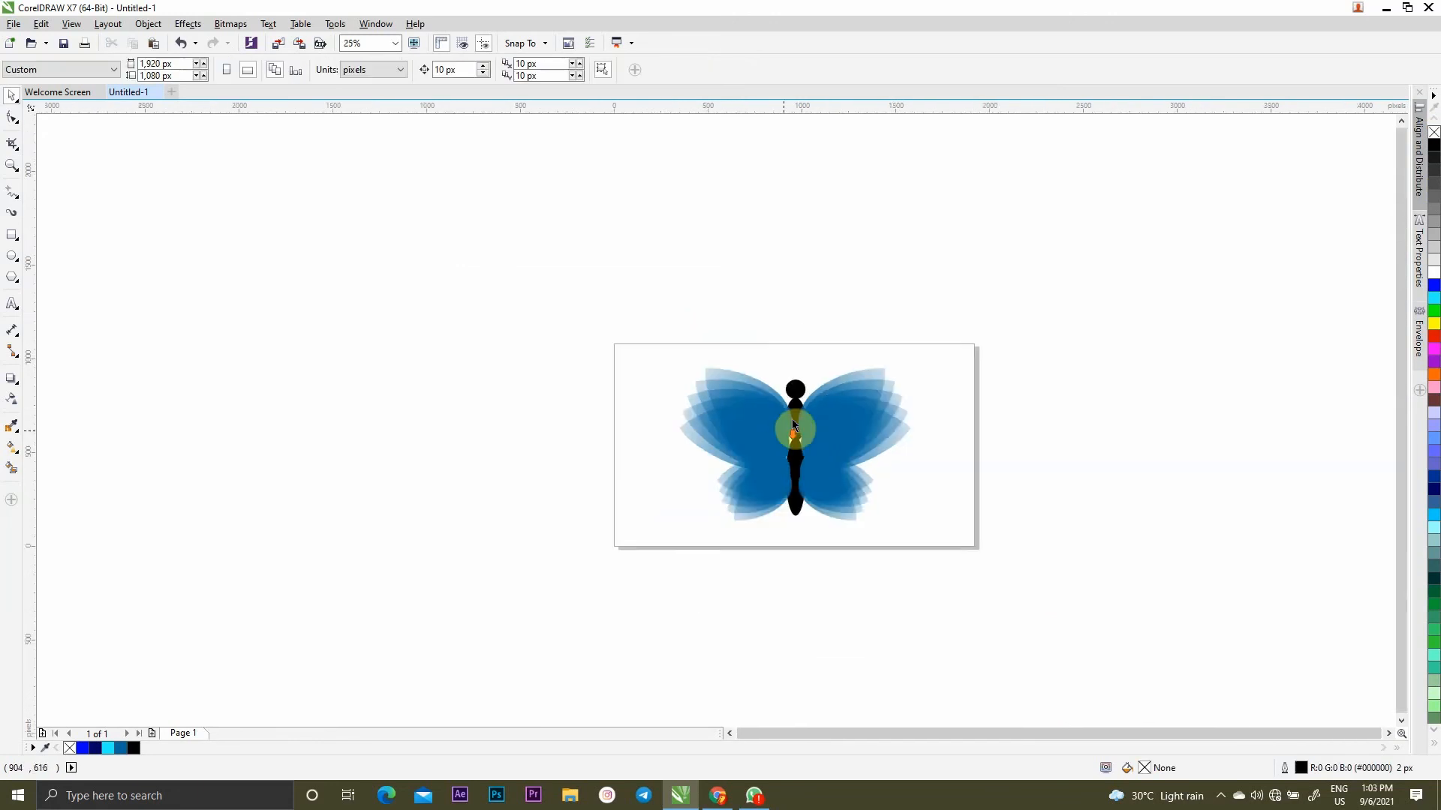
Draw a white-filled circle about 16 px wide in the upper left of the black head as an eye
scroll(793, 398, "up", 1)
scroll(792, 396, "down", 1)
scroll(783, 360, "up", 2)
scroll(798, 395, "down", 1)
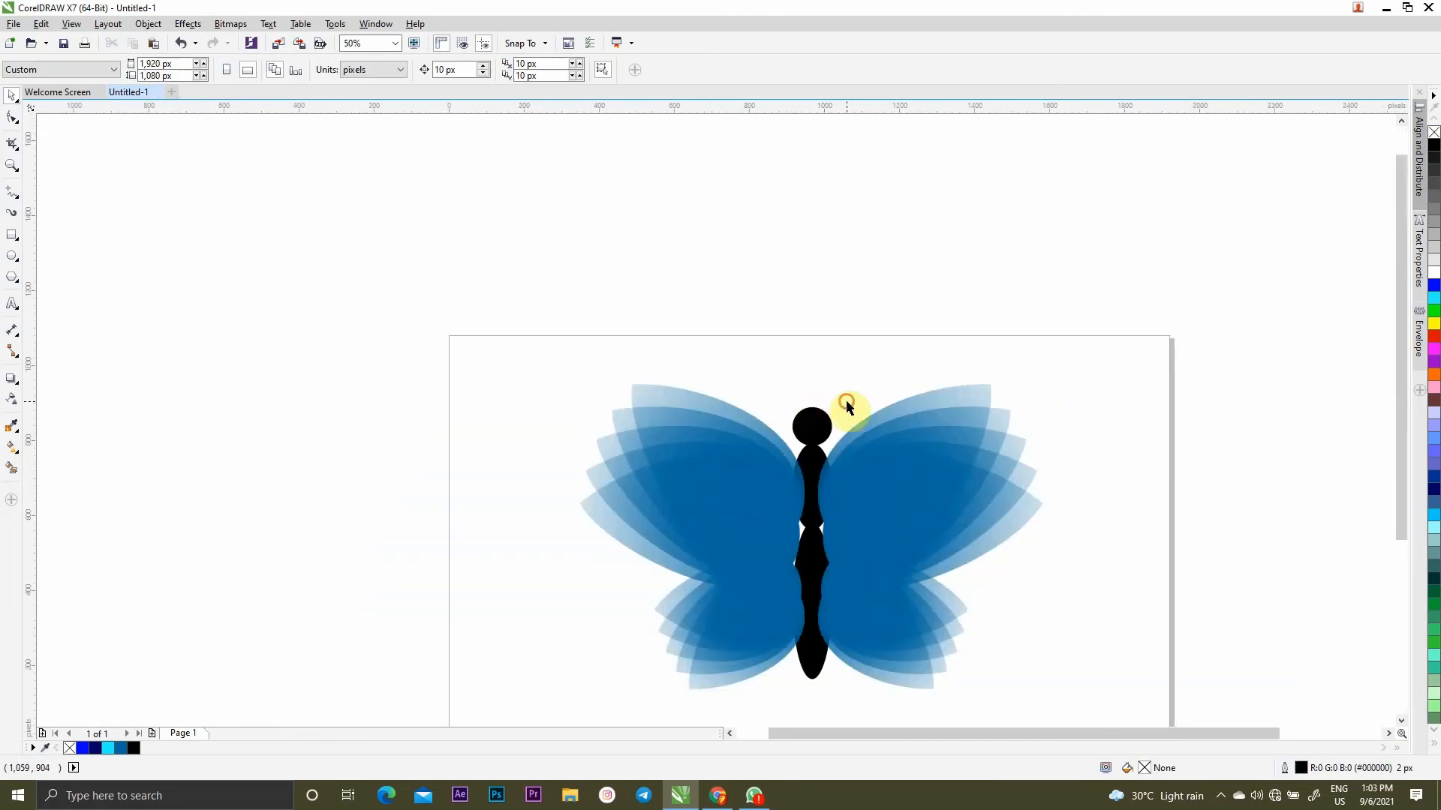
scroll(814, 421, "up", 2)
left_click(12, 256)
scroll(783, 407, "up", 3)
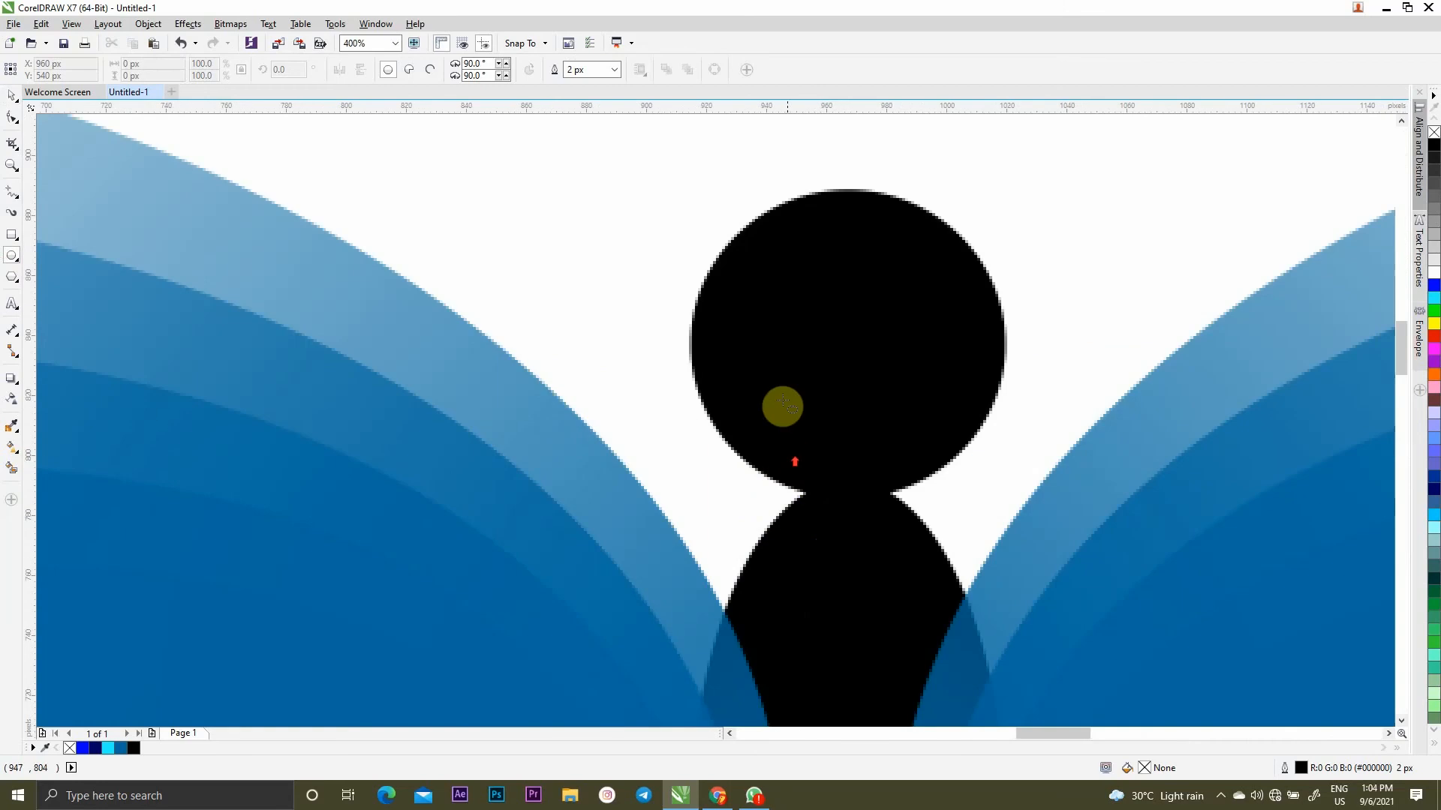
left_click_drag(716, 277, 764, 326)
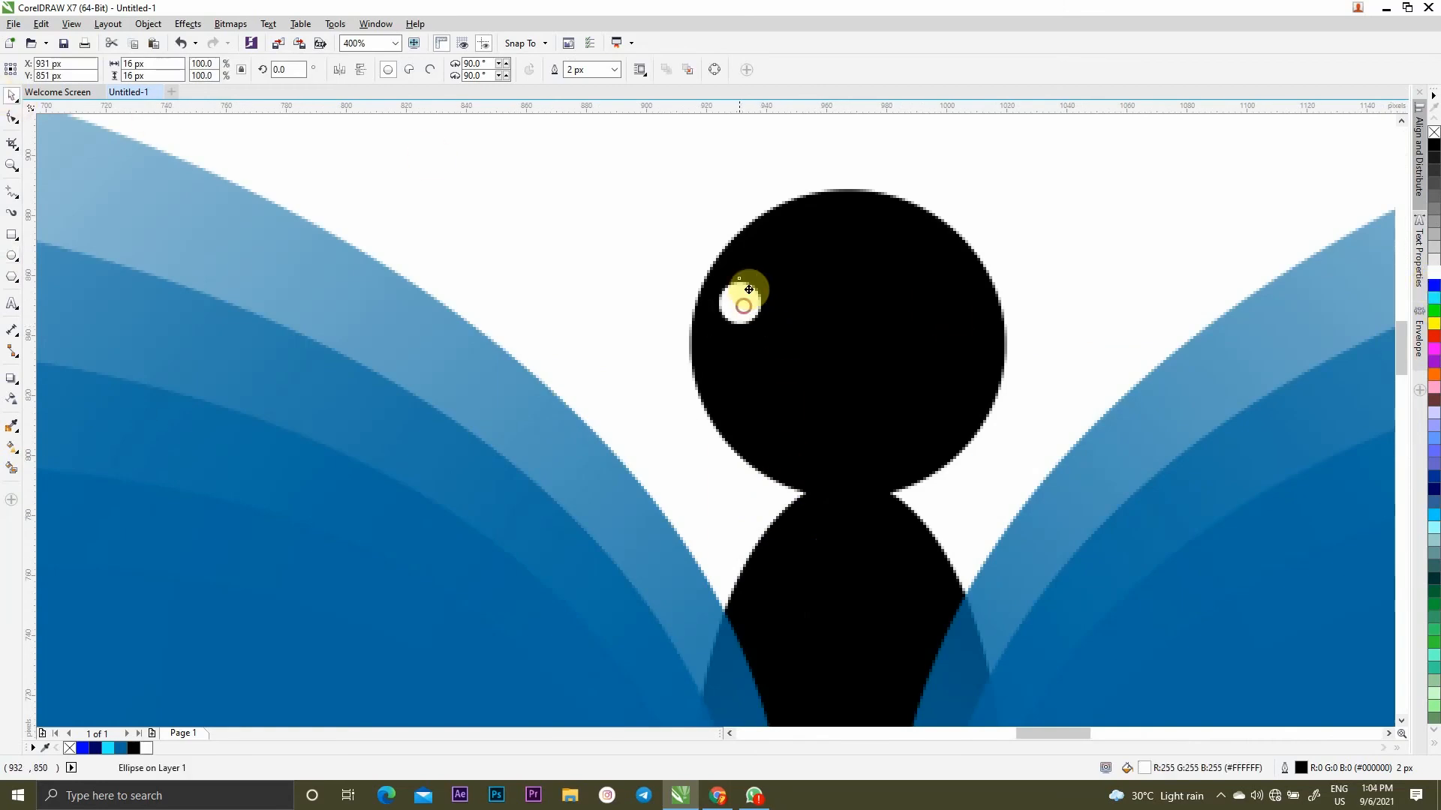
Shift the white eye slightly upward and place a copy level with it in the upper right of the head
left_click_drag(740, 304, 935, 278)
key("Right")
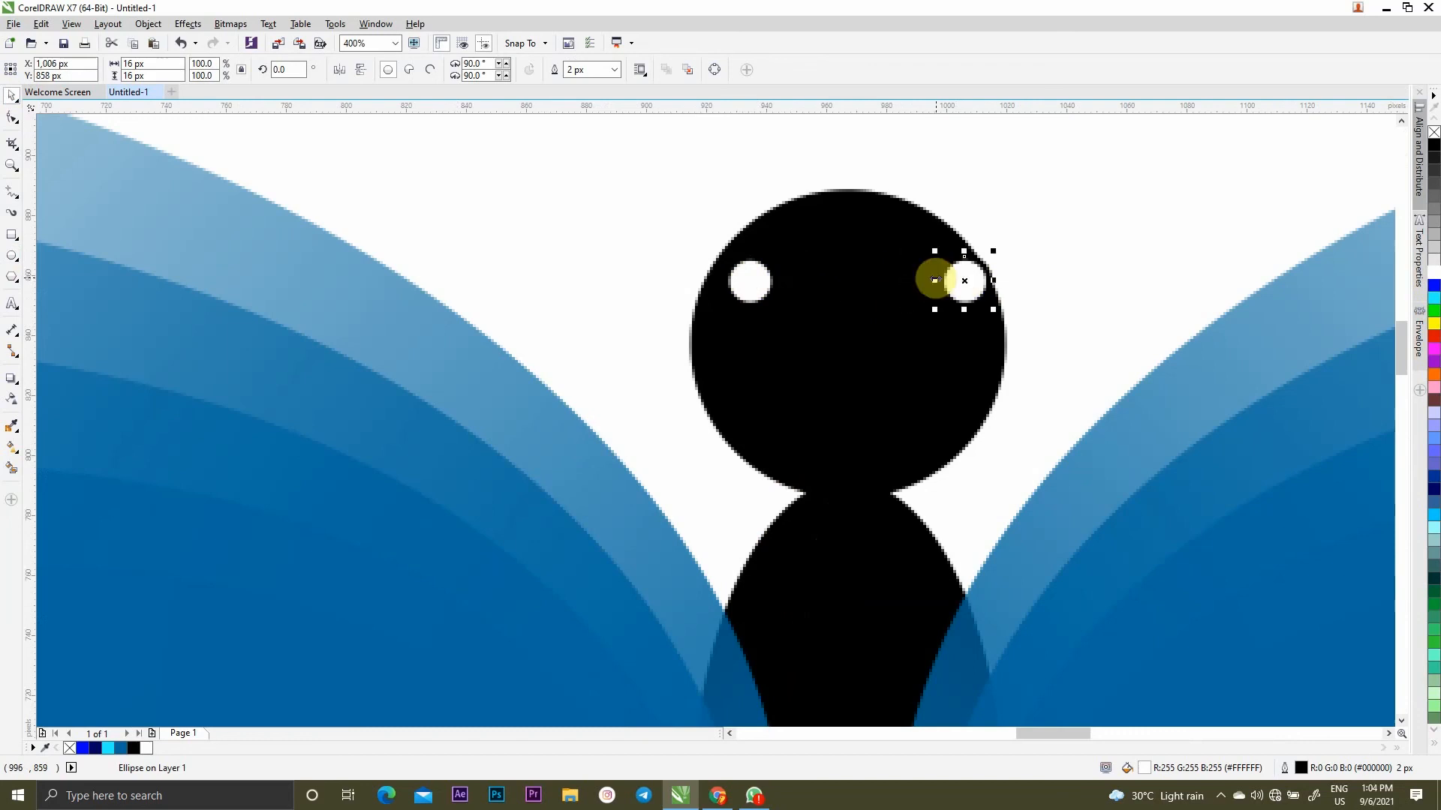
scroll(935, 280, "down", 4)
left_click(1177, 402)
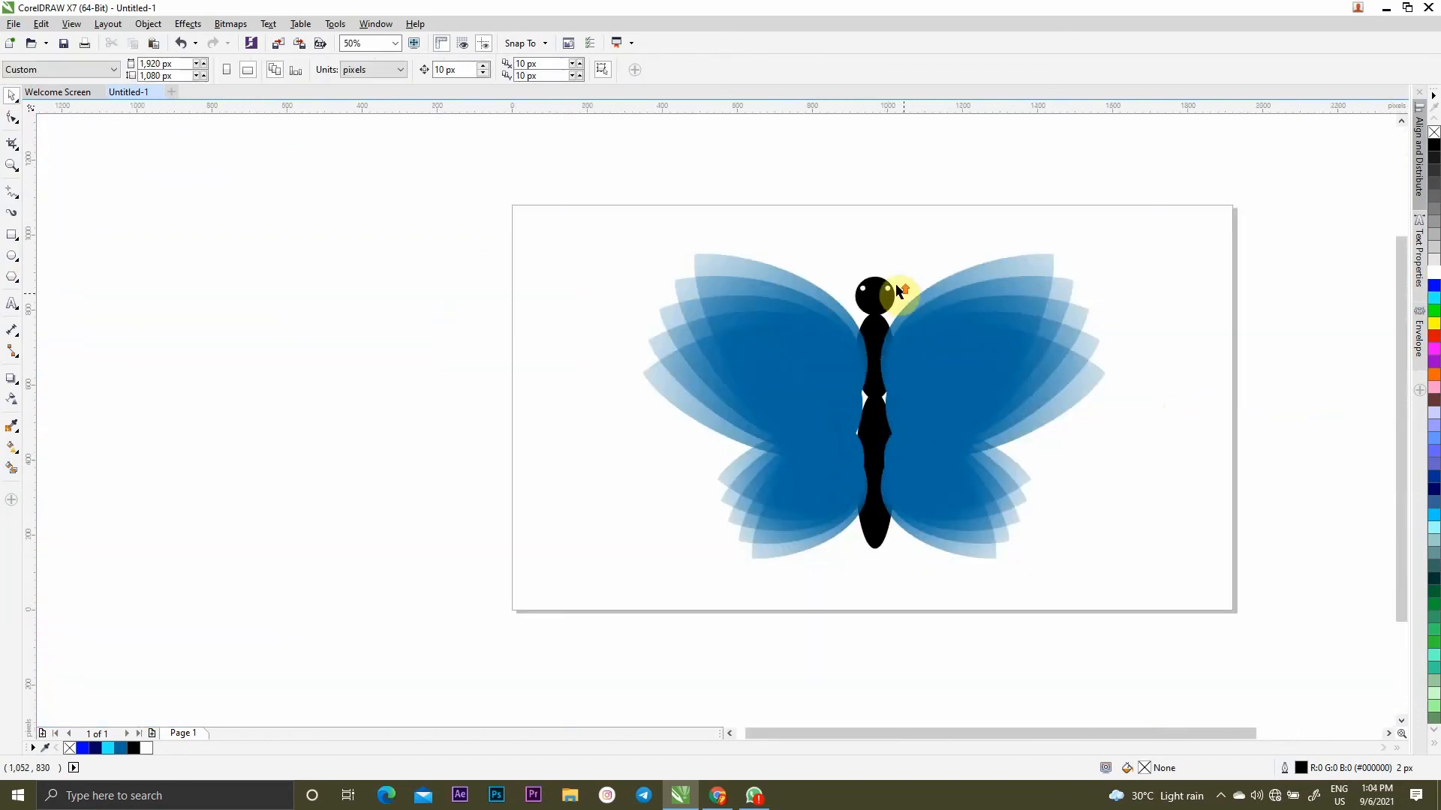
Draw an outward-bowed 3-point curve about 147 px wide and high, ending at the head's upper-left edge, as an antenna
scroll(900, 292, "up", 2)
scroll(883, 321, "down", 2)
scroll(884, 277, "up", 2)
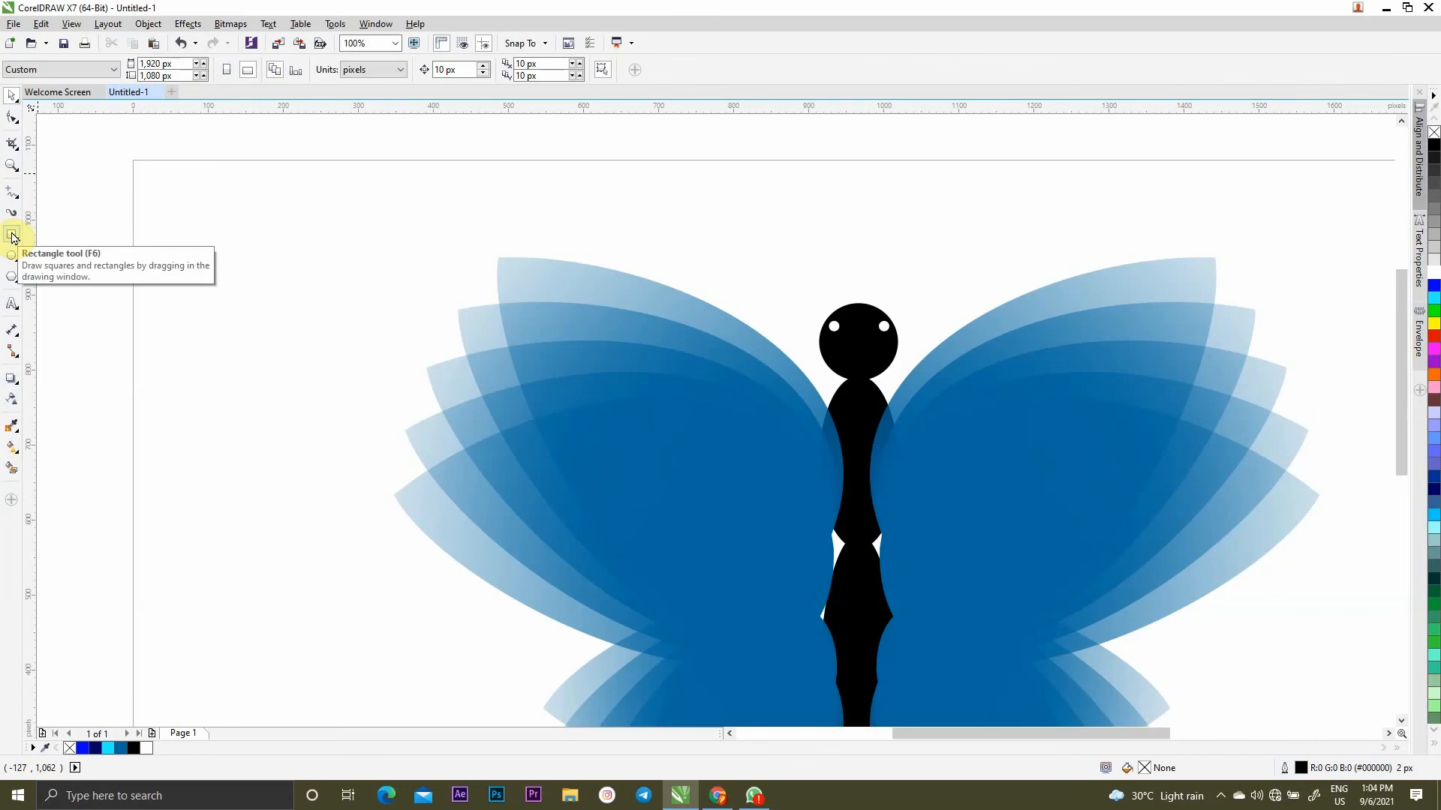
left_click(11, 195)
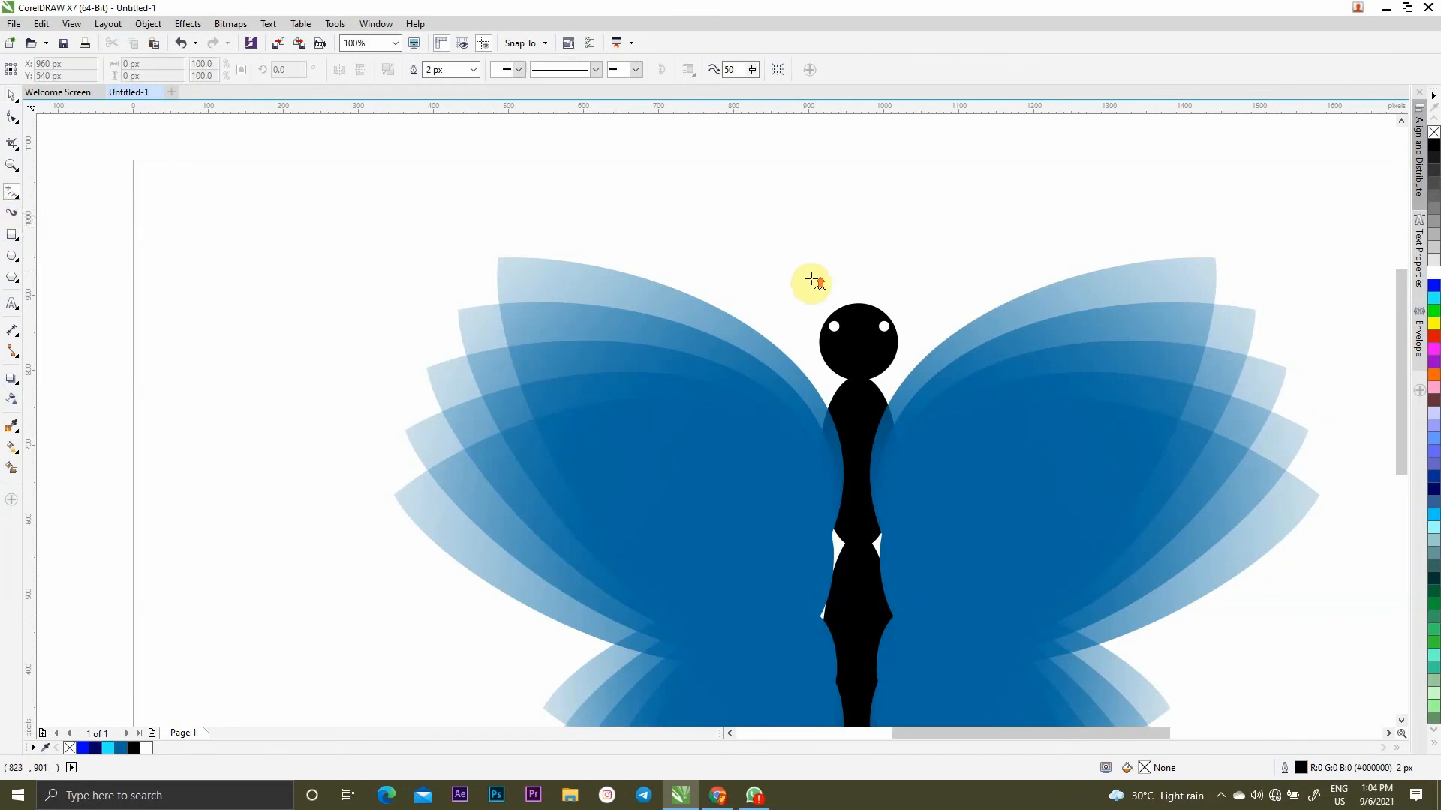
scroll(811, 307, "up", 1)
scroll(837, 349, "up", 2)
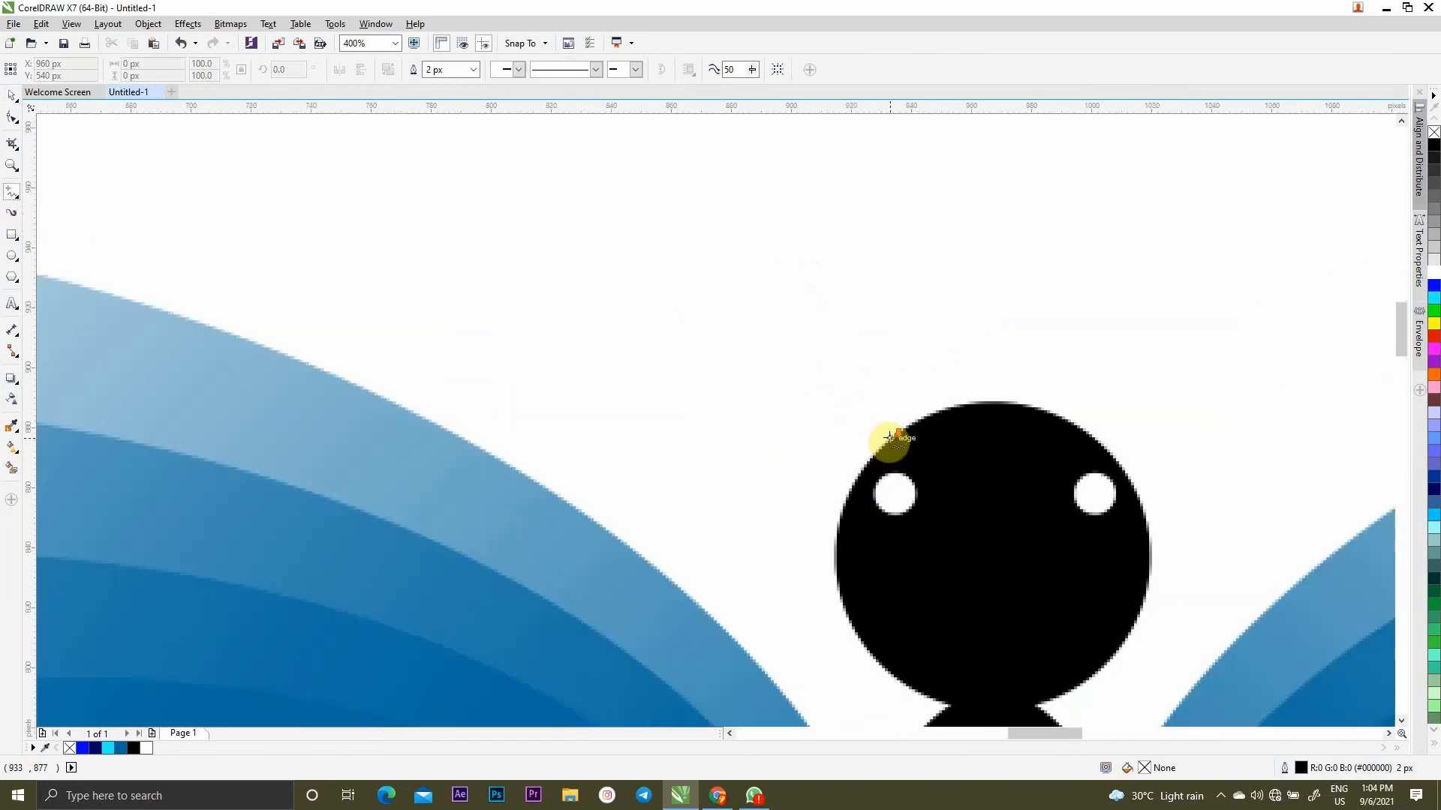
scroll(884, 438, "down", 1)
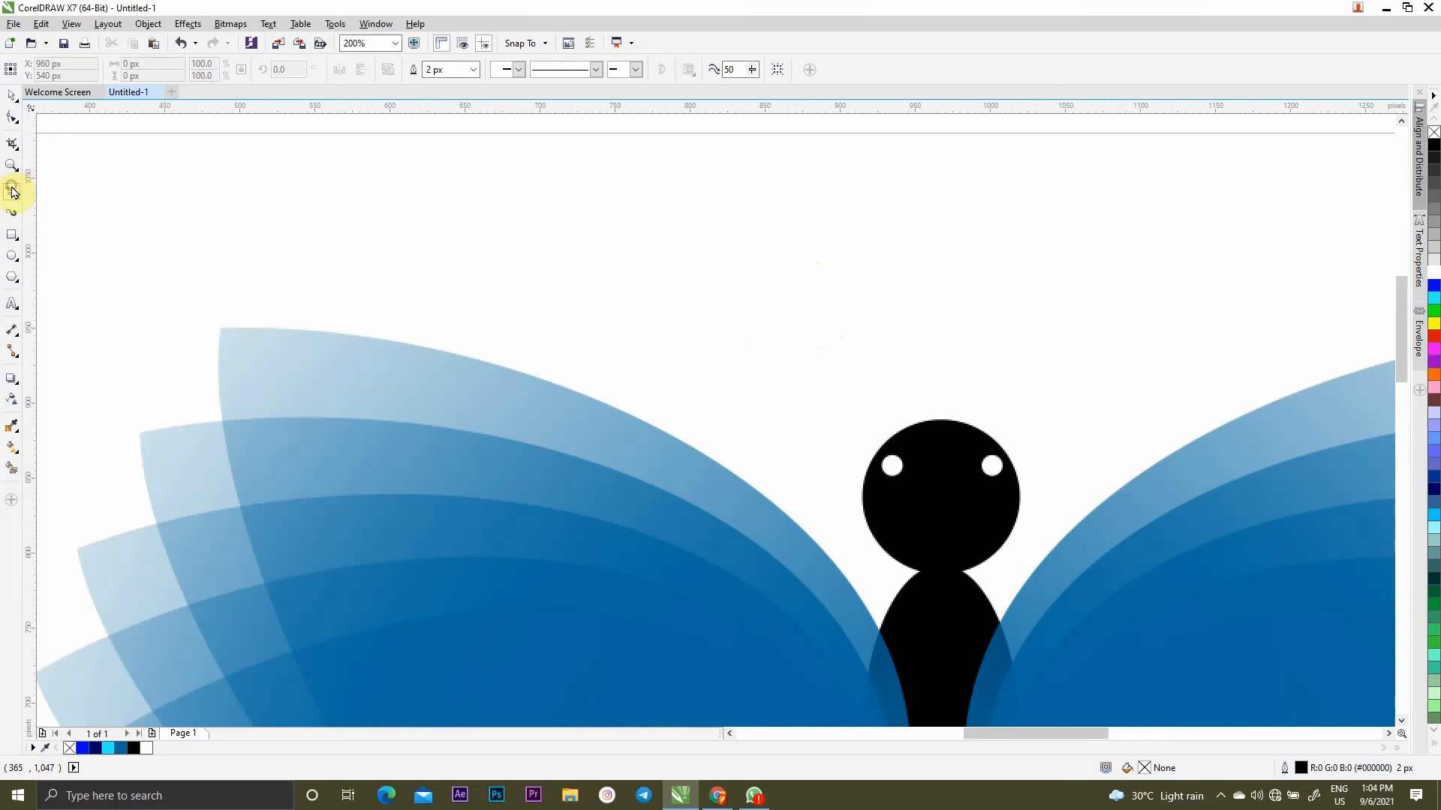
mouse_move(11, 193)
left_mouse_down()
mouse_move(60, 237)
mouse_move(68, 283)
left_mouse_up()
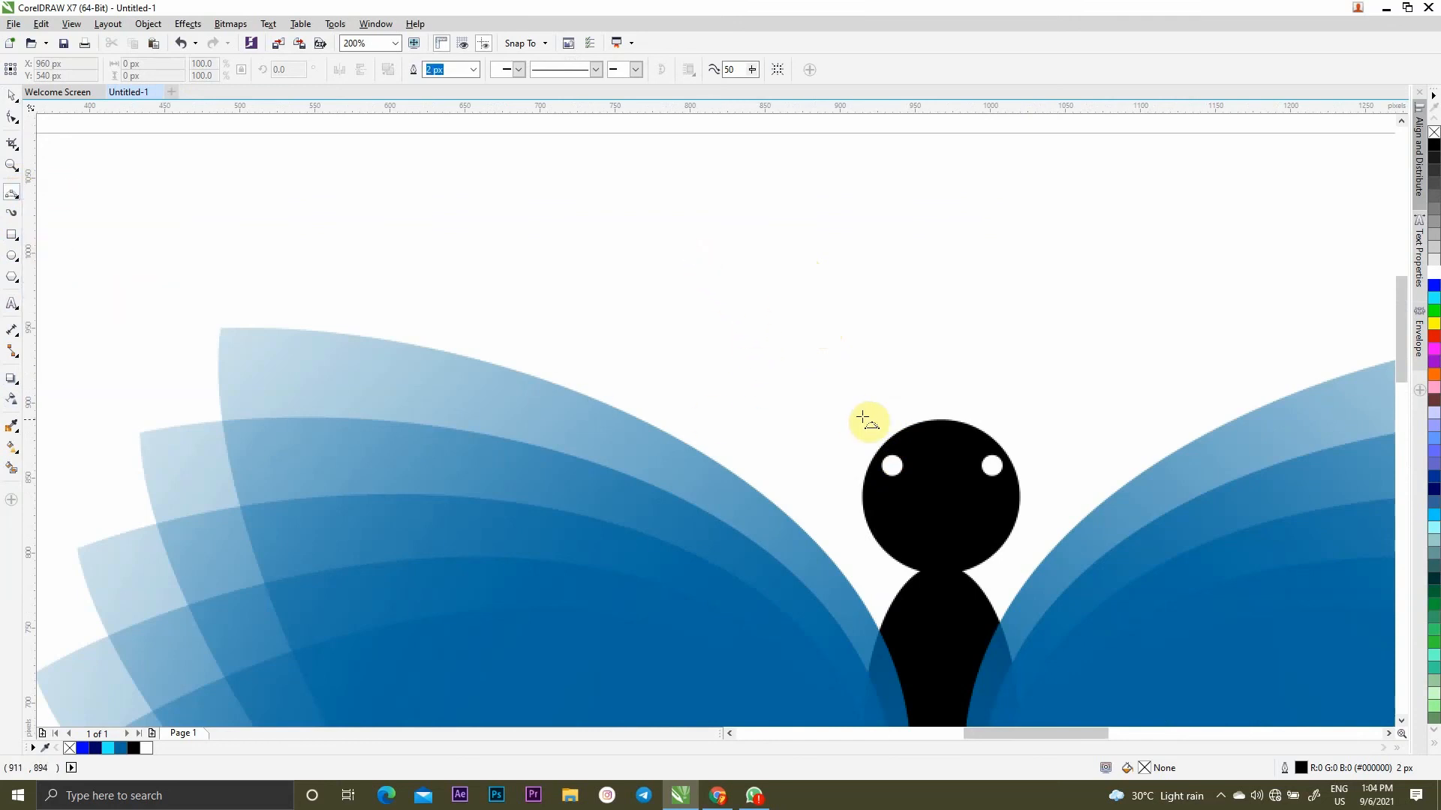
left_click_drag(661, 223, 887, 439)
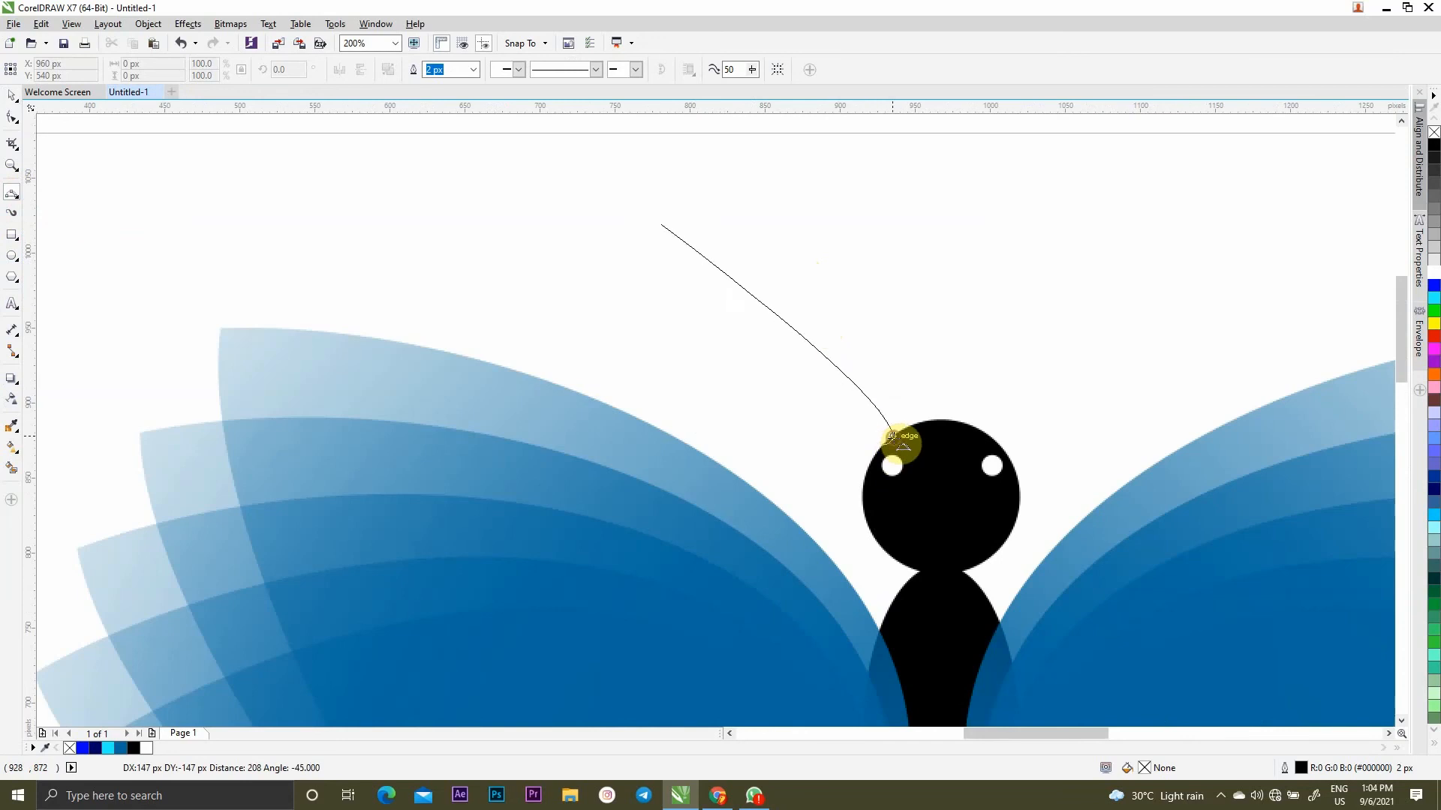
left_click(806, 301)
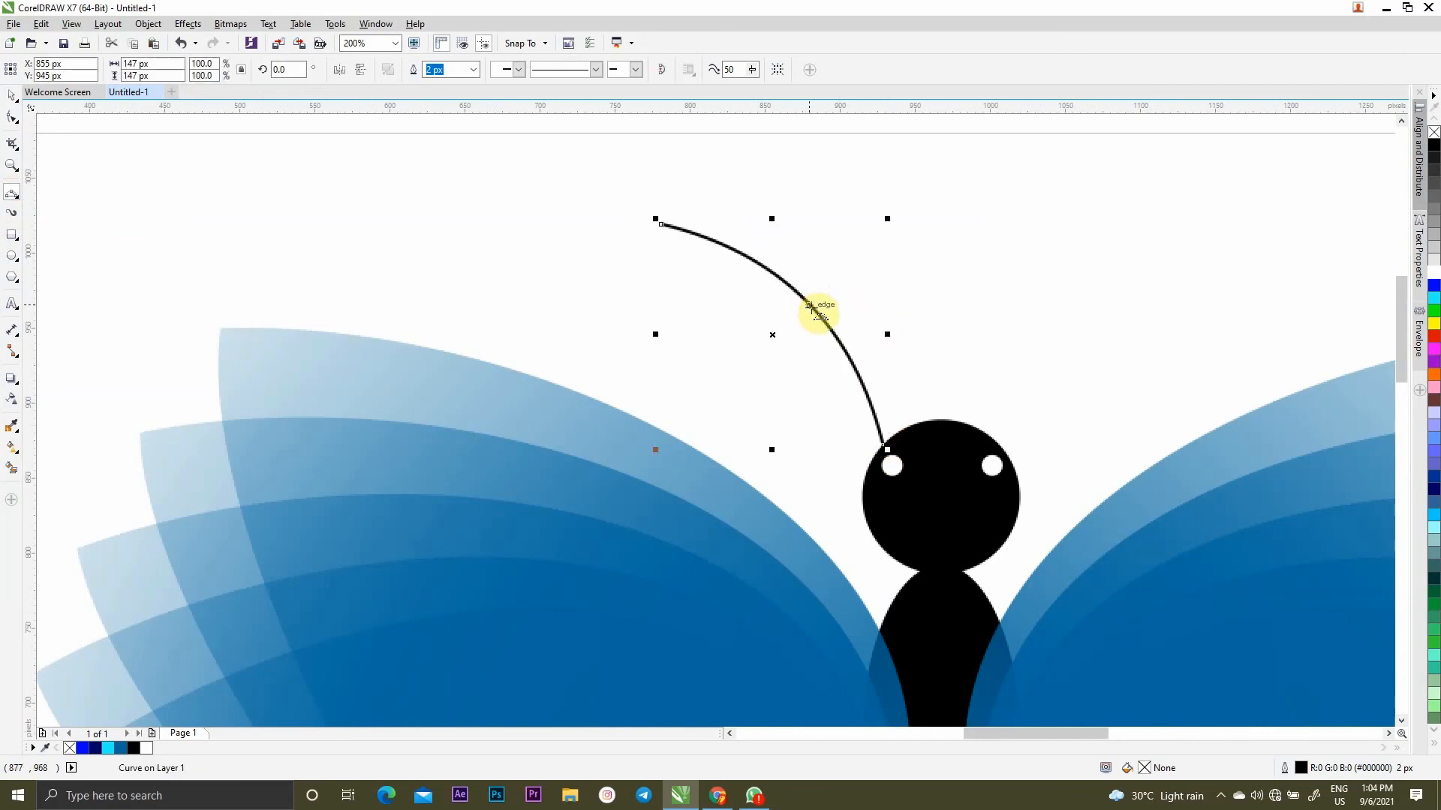
Move the antenna curve slightly up and to the right so its lower end meets the head above the left eye
left_click(11, 96)
scroll(678, 367, "down", 2)
scroll(711, 347, "up", 2)
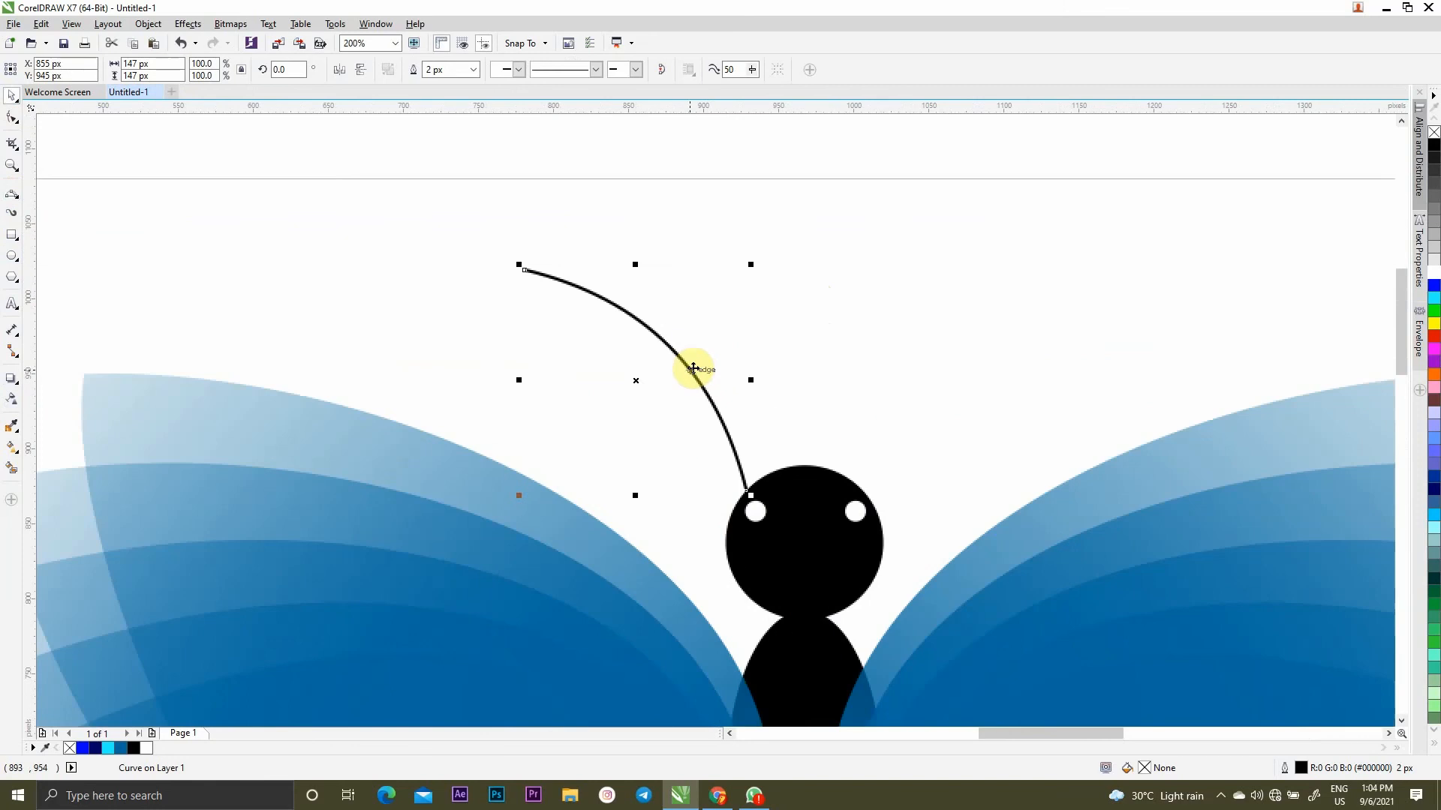
left_click(692, 371)
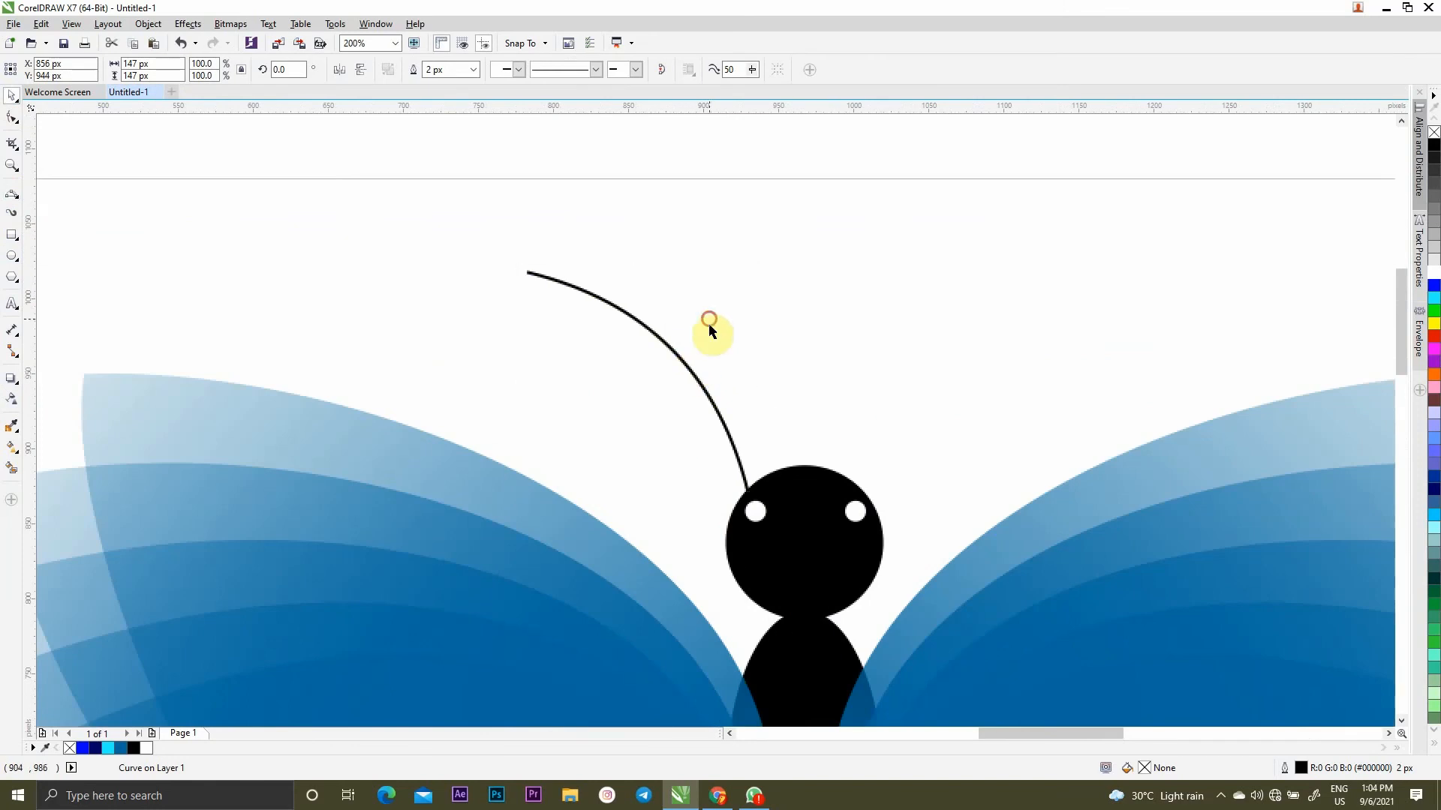
left_click_drag(709, 367, 709, 367)
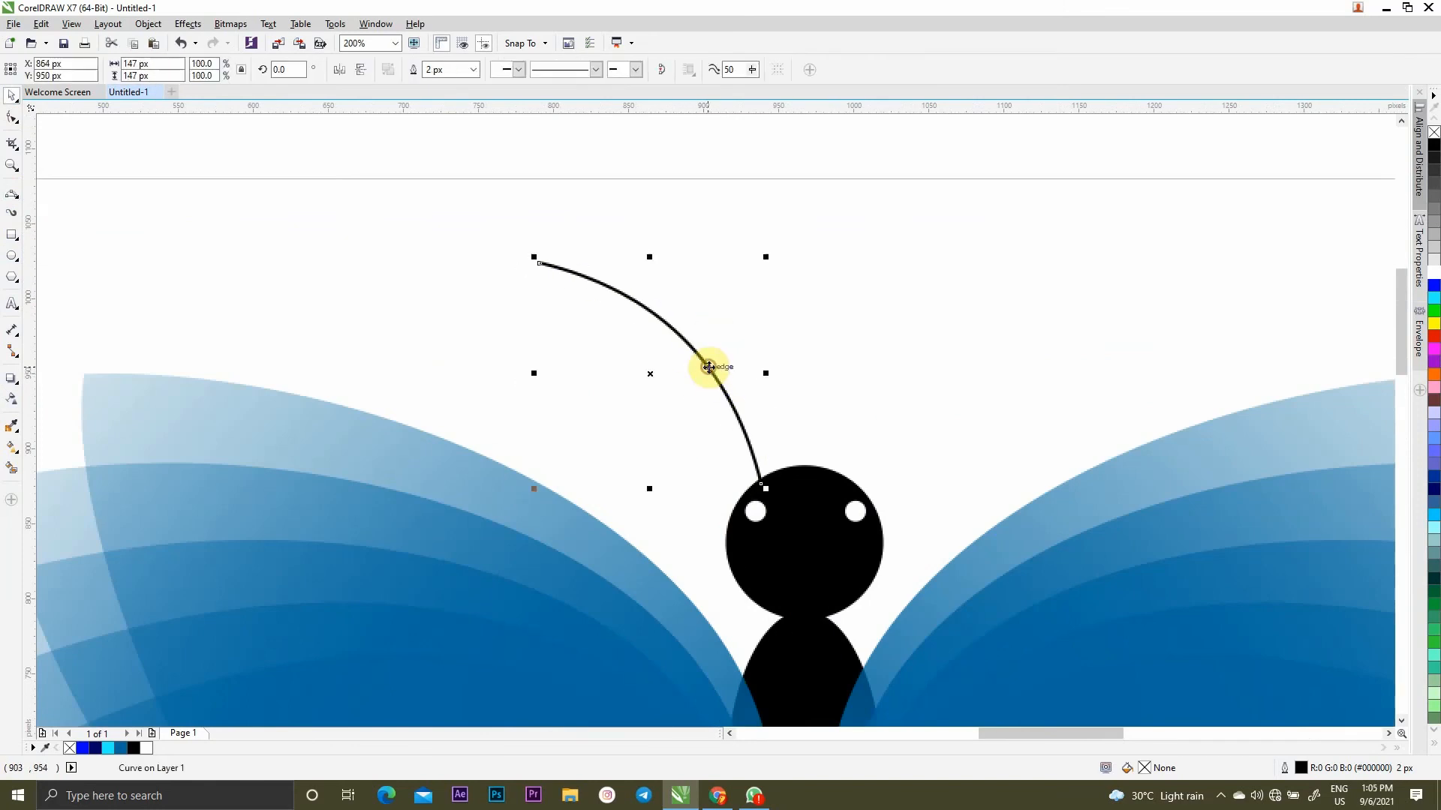
Look through the Artistic Media preset brush strokes in the Scroll and Calligraphy categories for an antenna shape
left_click(13, 213)
left_click(314, 69)
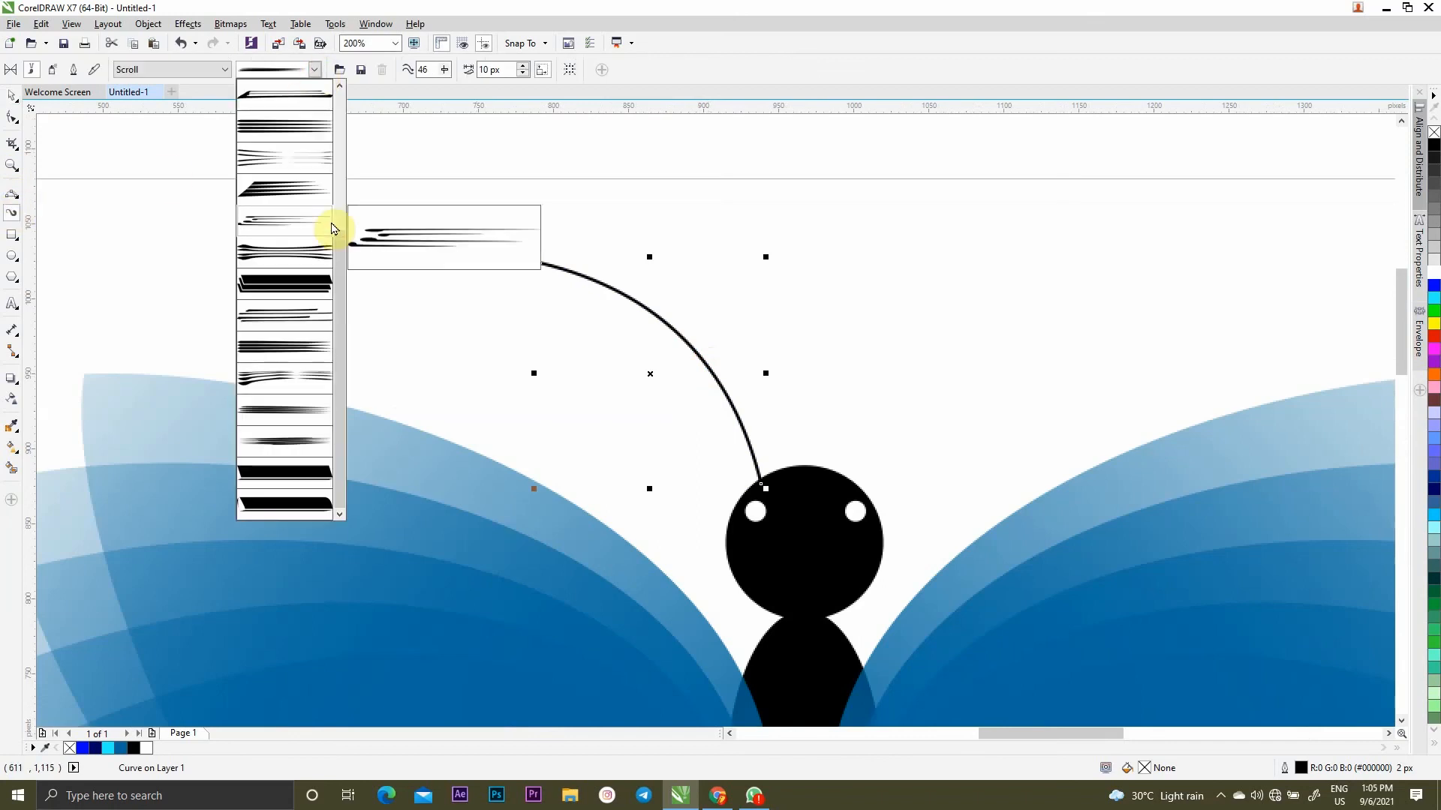
left_click_drag(342, 269, 356, 134)
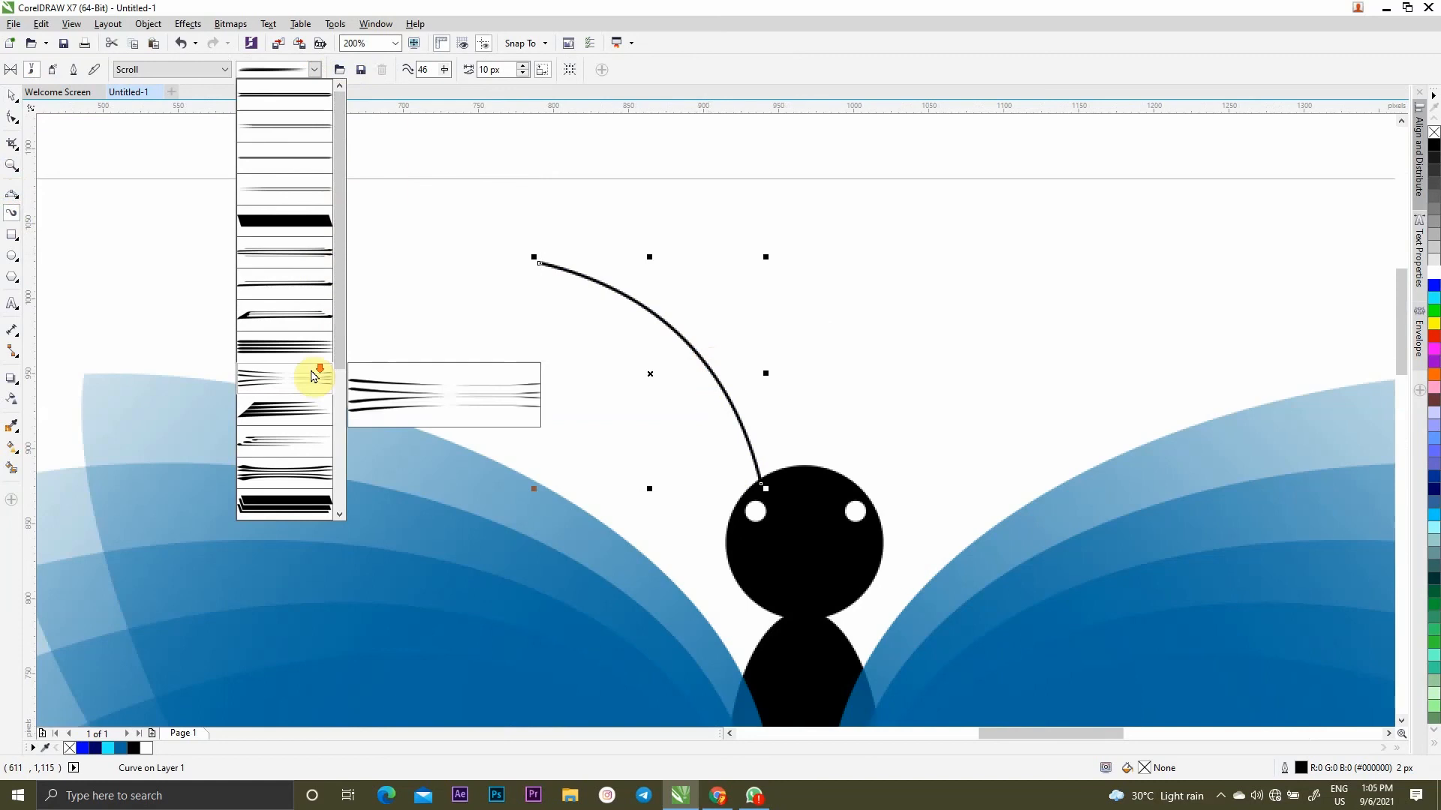
mouse_move(340, 323)
left_mouse_down()
mouse_move(339, 448)
mouse_move(367, 139)
left_mouse_up()
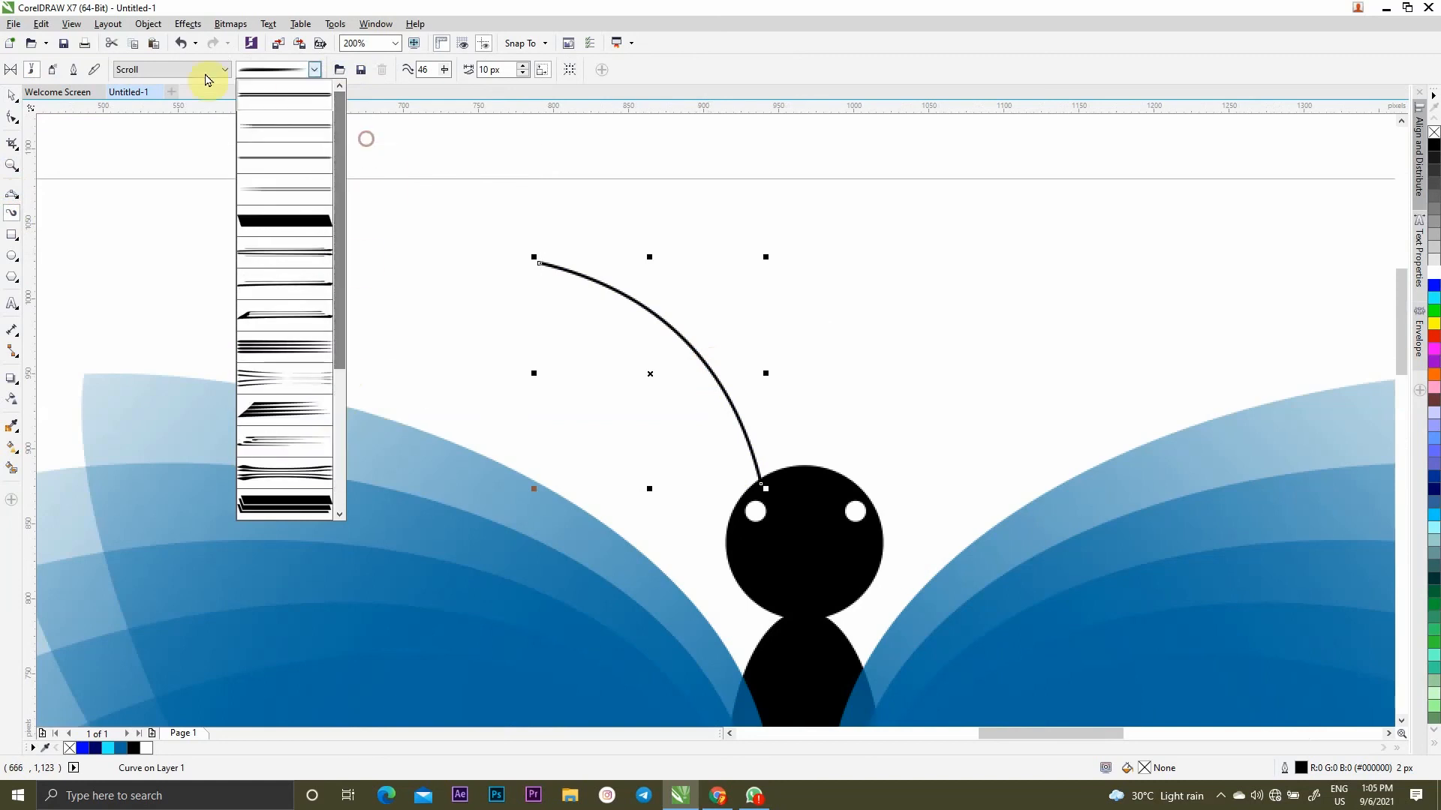
left_click(167, 67)
left_click(167, 67)
left_click(161, 112)
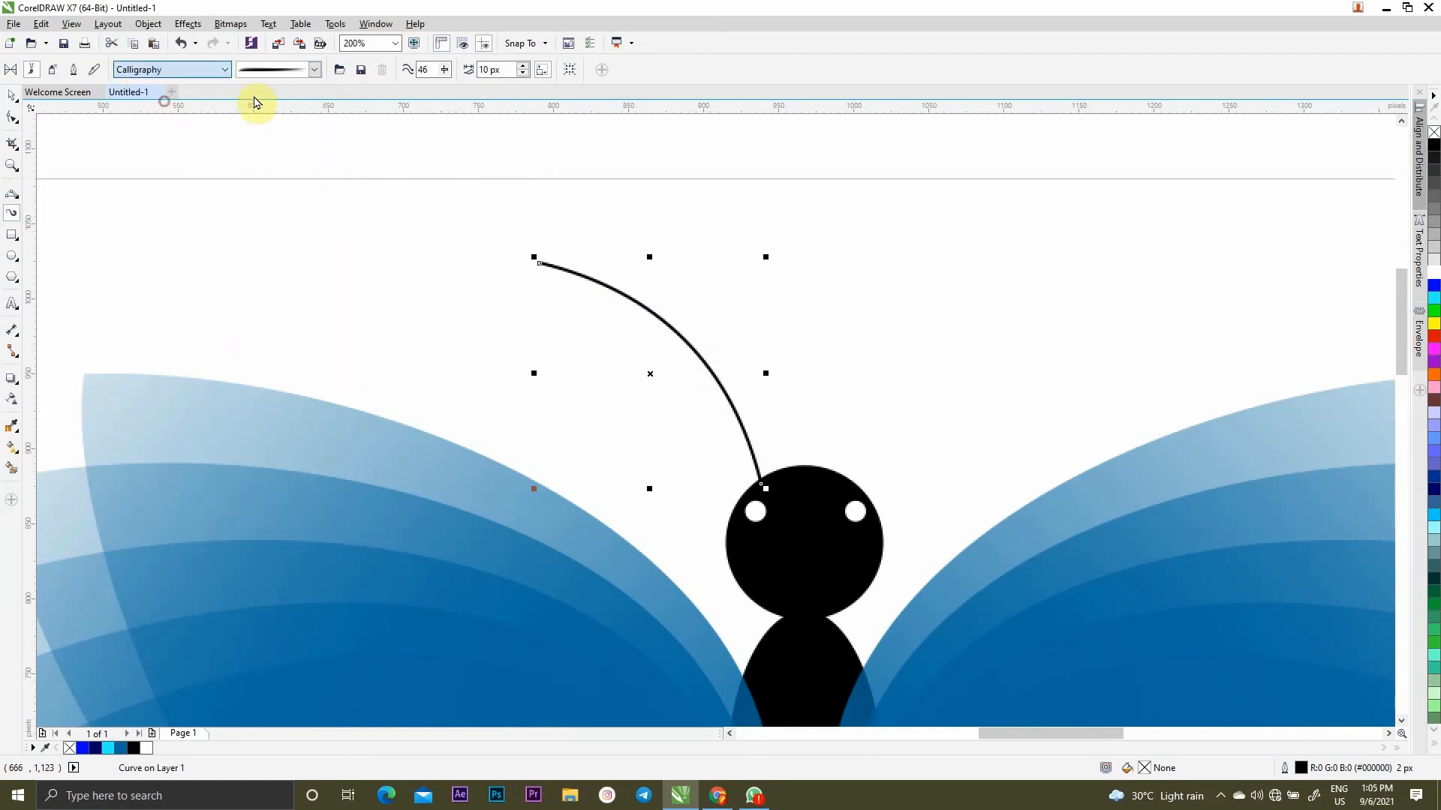
left_click(314, 69)
mouse_move(344, 167)
left_mouse_down()
mouse_move(347, 417)
mouse_move(354, 141)
left_mouse_up()
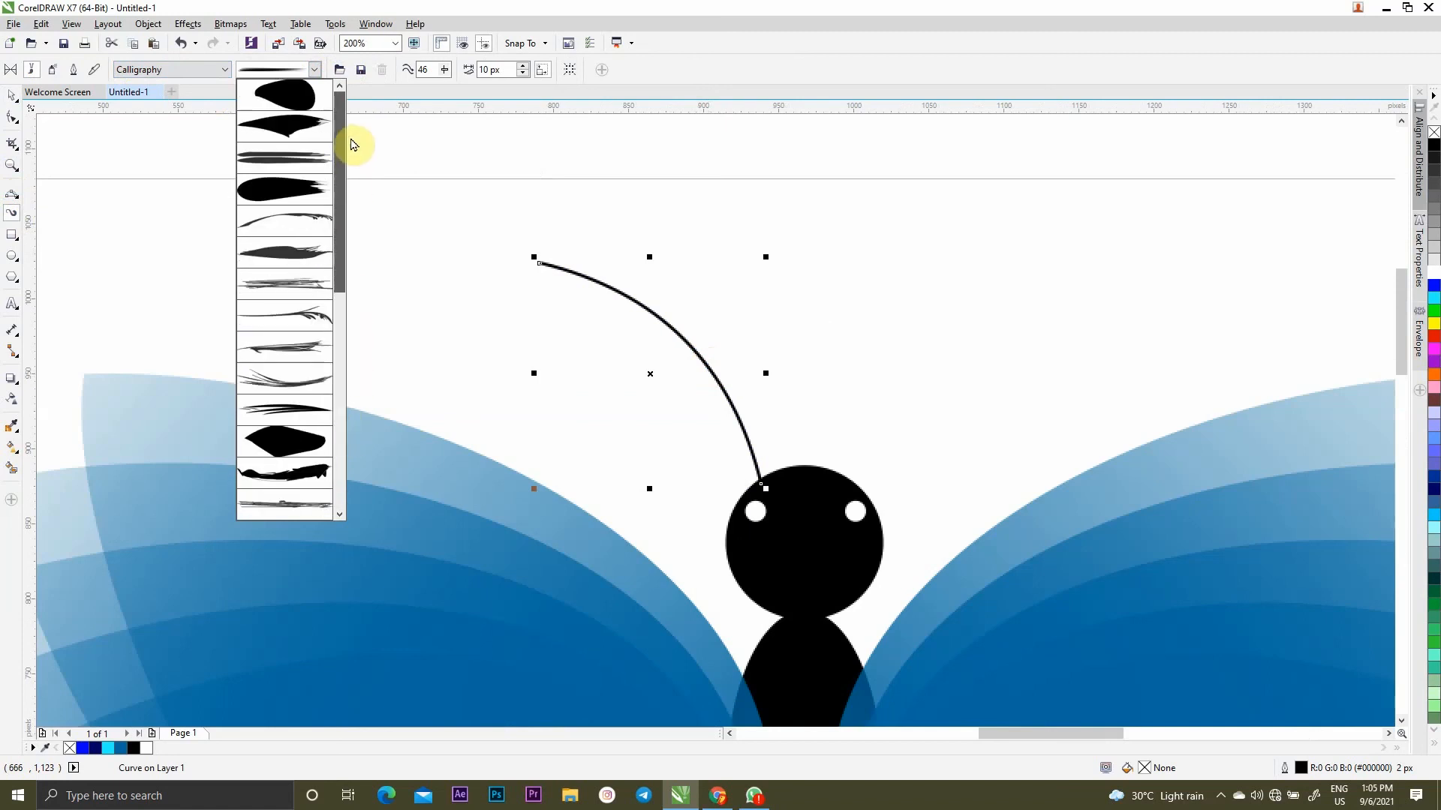
Apply the slim tapered brush stroke from the Artistic category to the antenna curve and shift it slightly down against the head
left_click(184, 69)
left_click(193, 69)
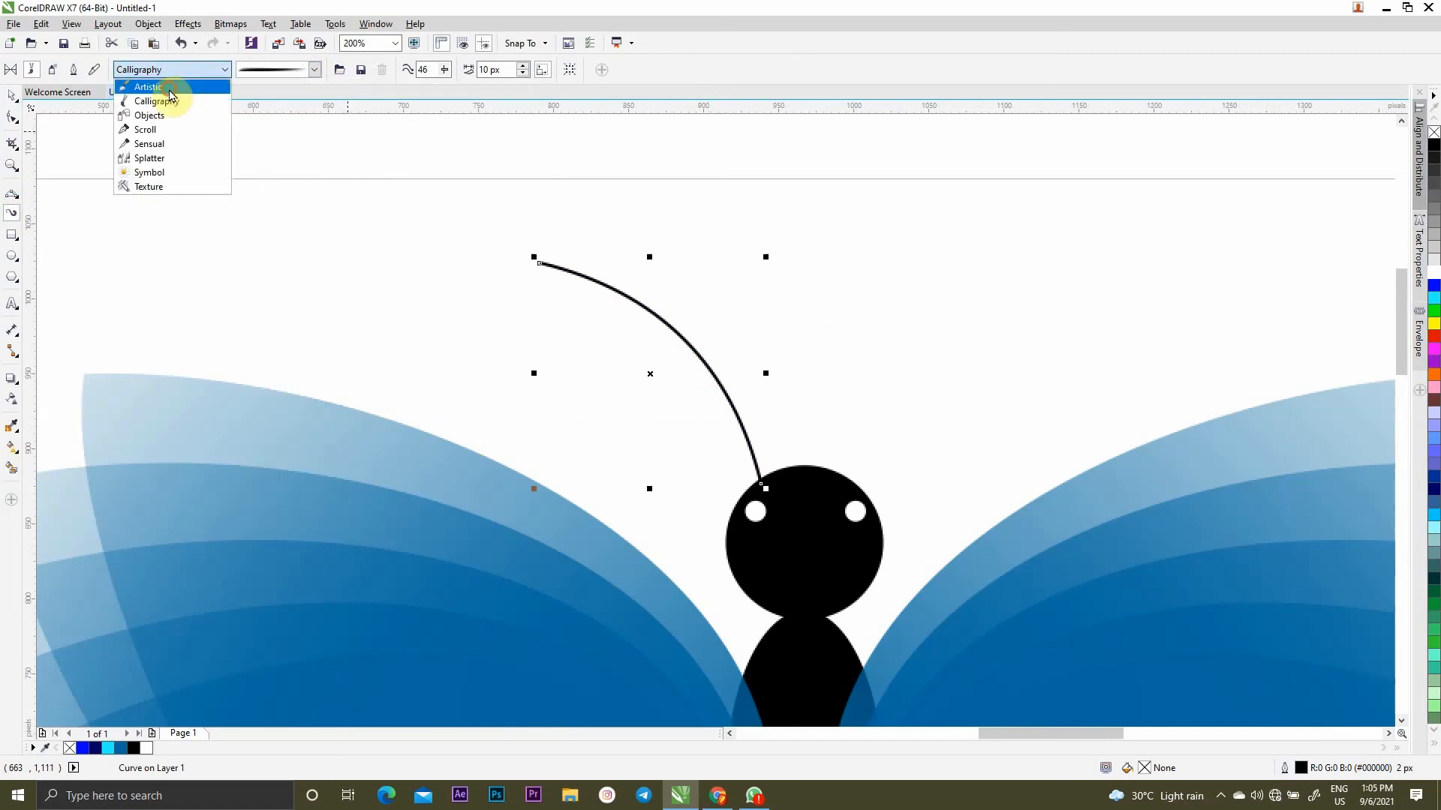
left_click(187, 87)
left_click(314, 69)
mouse_move(335, 128)
left_mouse_down()
mouse_move(335, 484)
mouse_move(353, 322)
mouse_move(335, 293)
mouse_move(341, 218)
left_mouse_up()
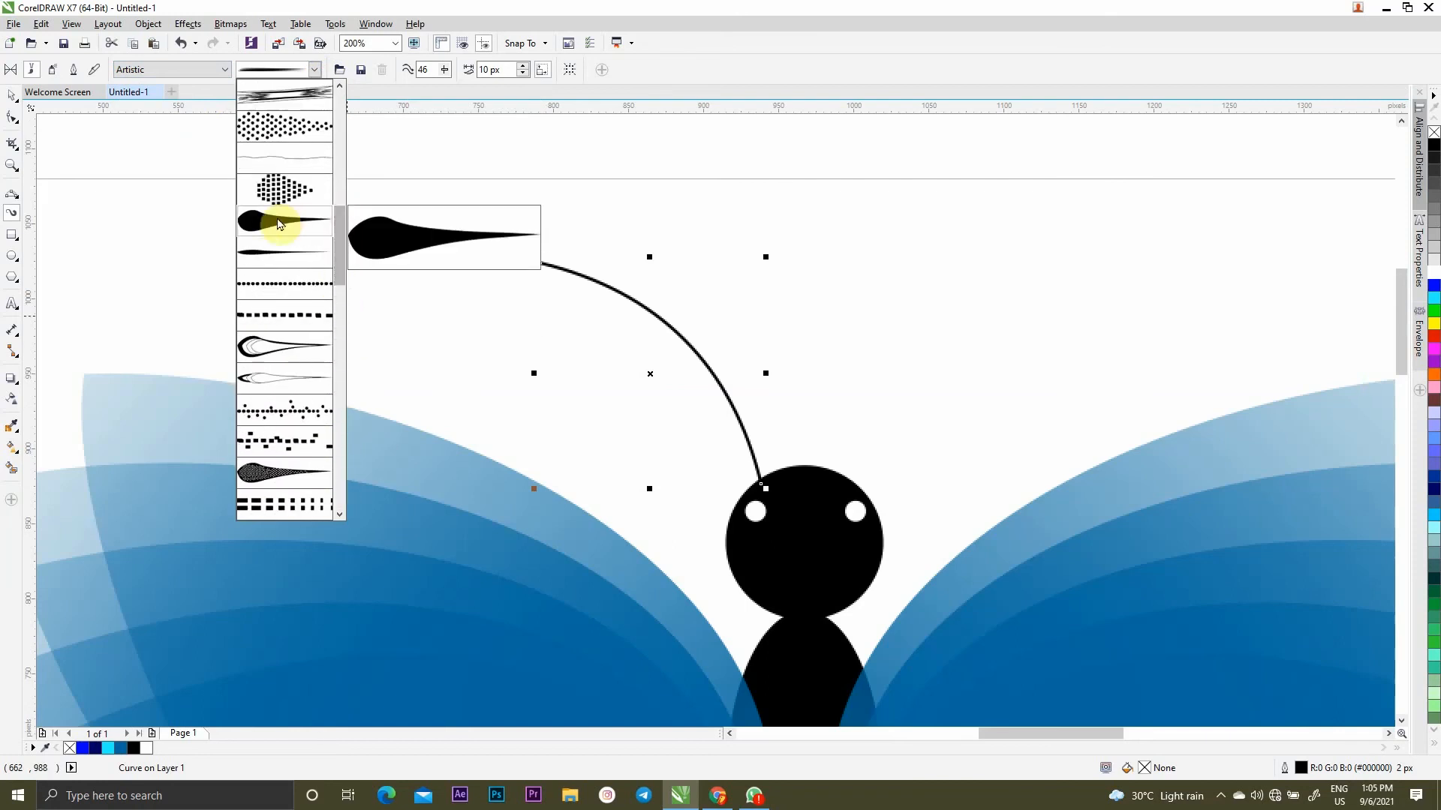
left_click(272, 251)
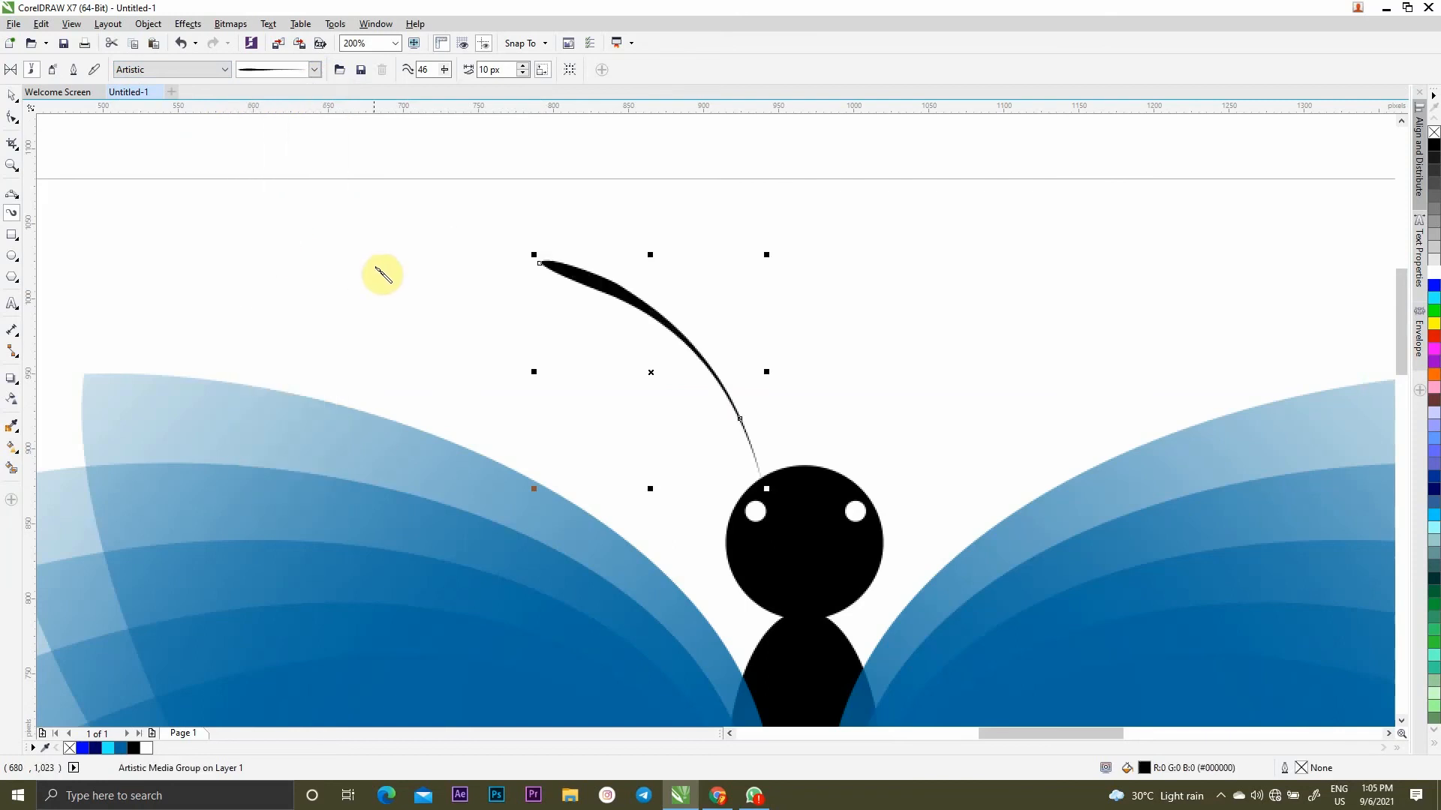
left_click(9, 96)
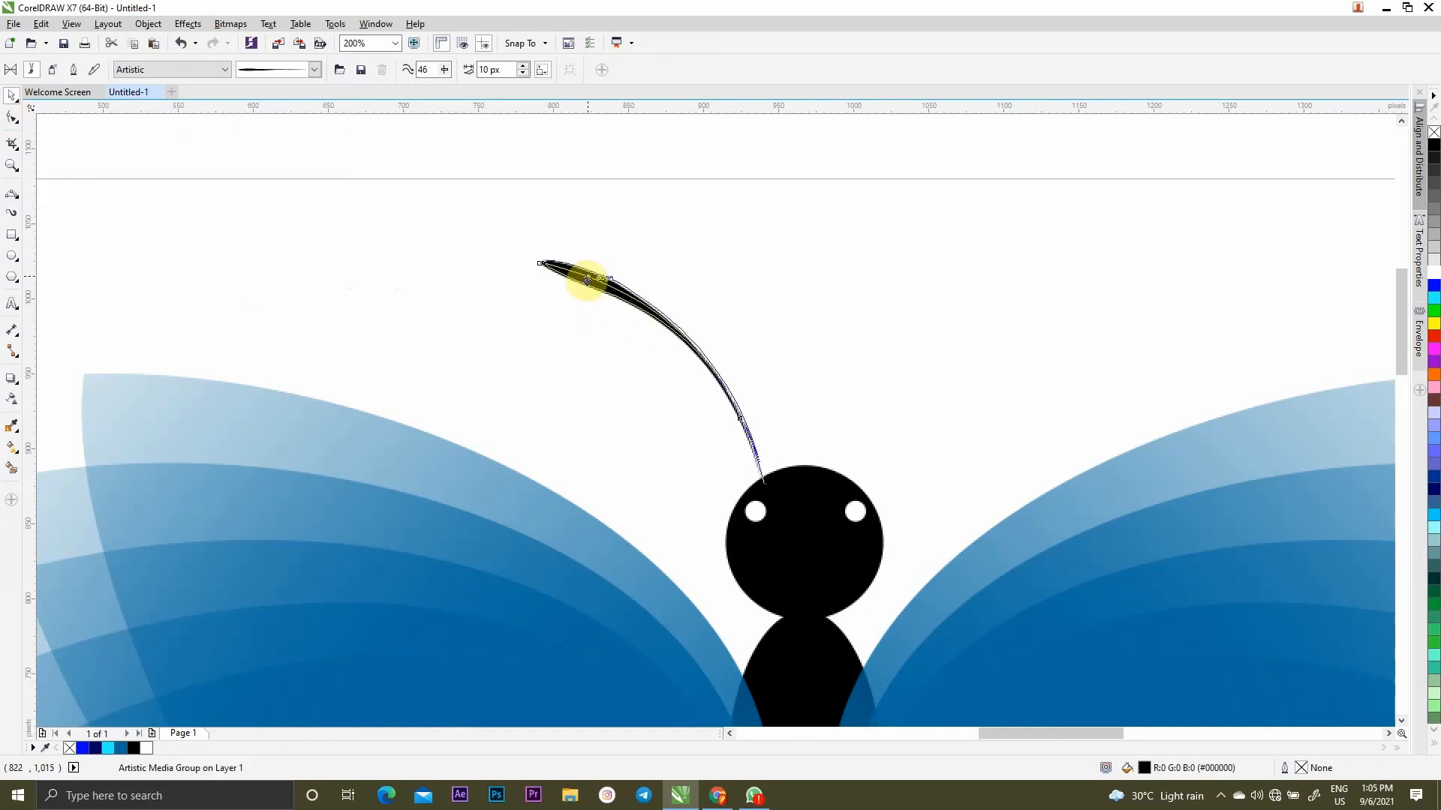
left_click(547, 348)
Draw a circle about 25 px wide centred on the antenna's outer tip and fill it black
left_click(12, 256)
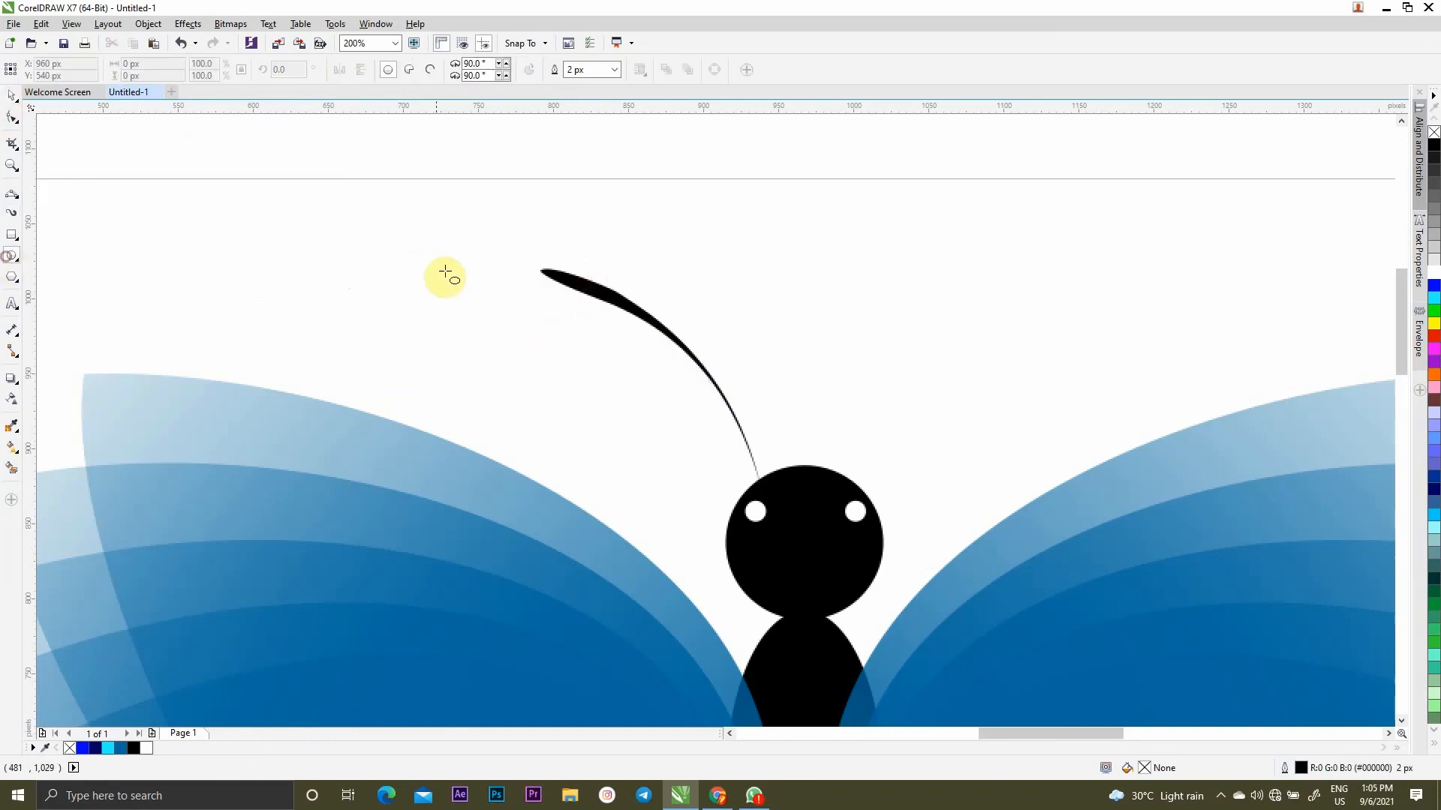
left_click_drag(540, 270, 563, 294)
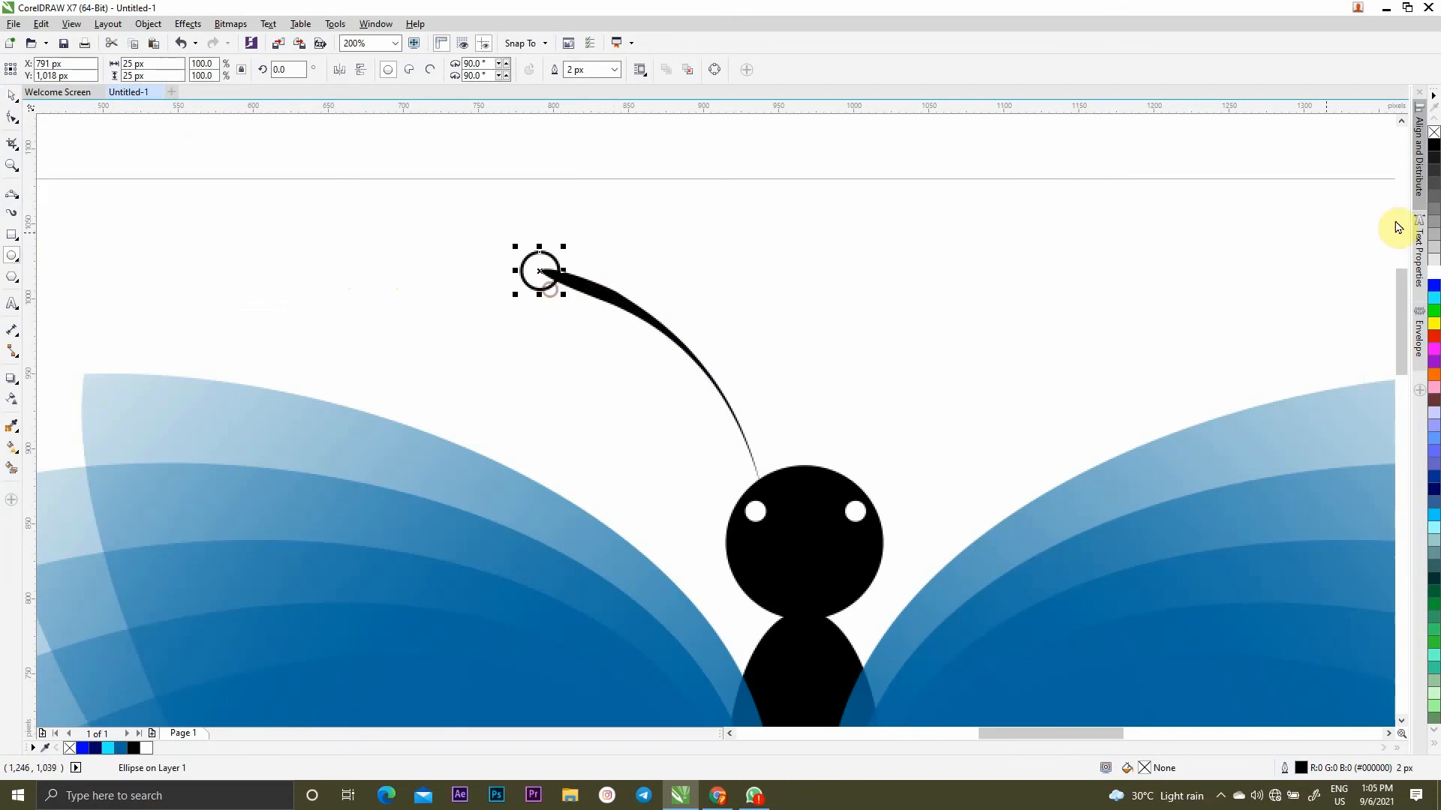
left_click(1434, 145)
left_click(14, 98)
left_click(174, 250)
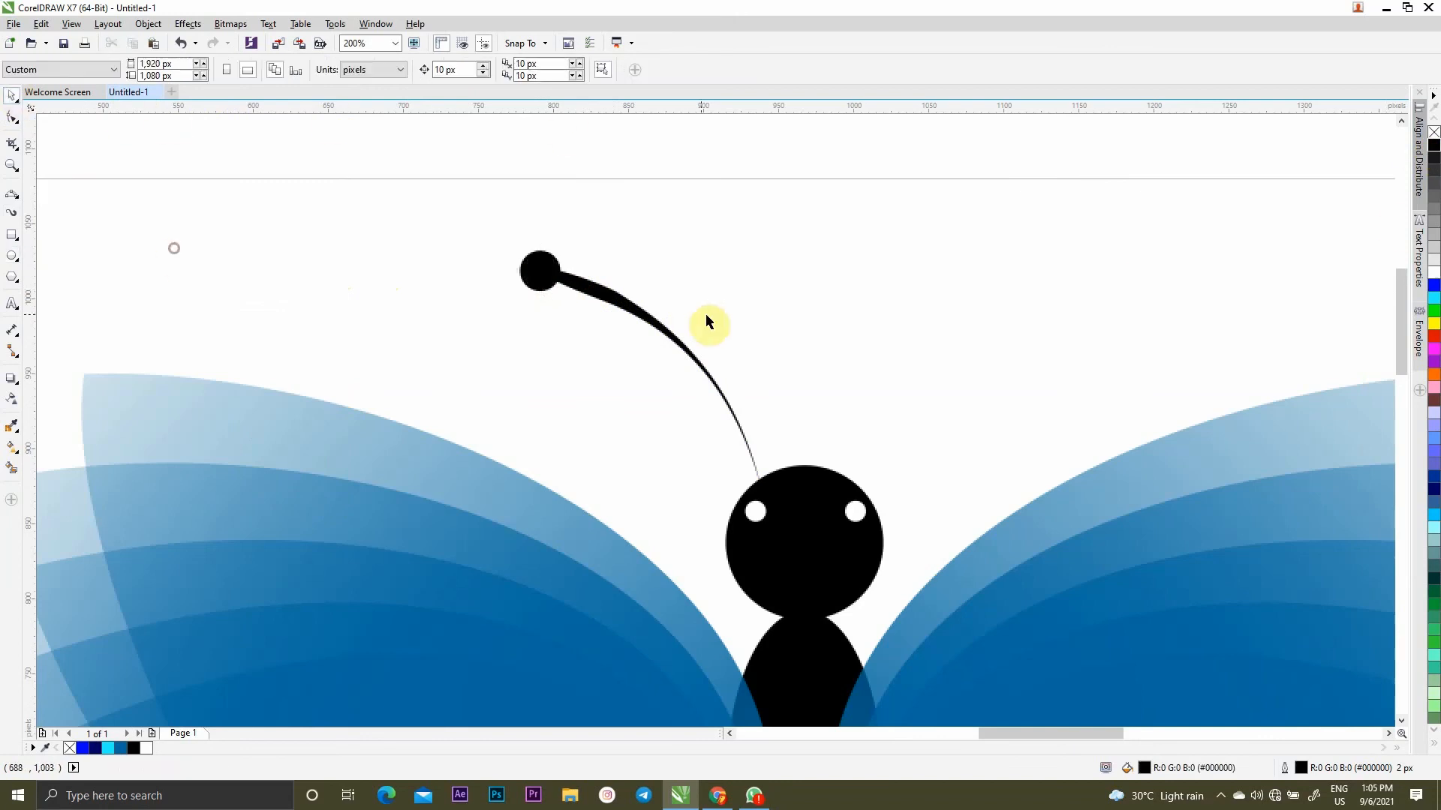
Group the antenna stroke with its tip circle and place a horizontally mirrored copy on the right side of the head
left_click(620, 307)
left_click(550, 260, "shift")
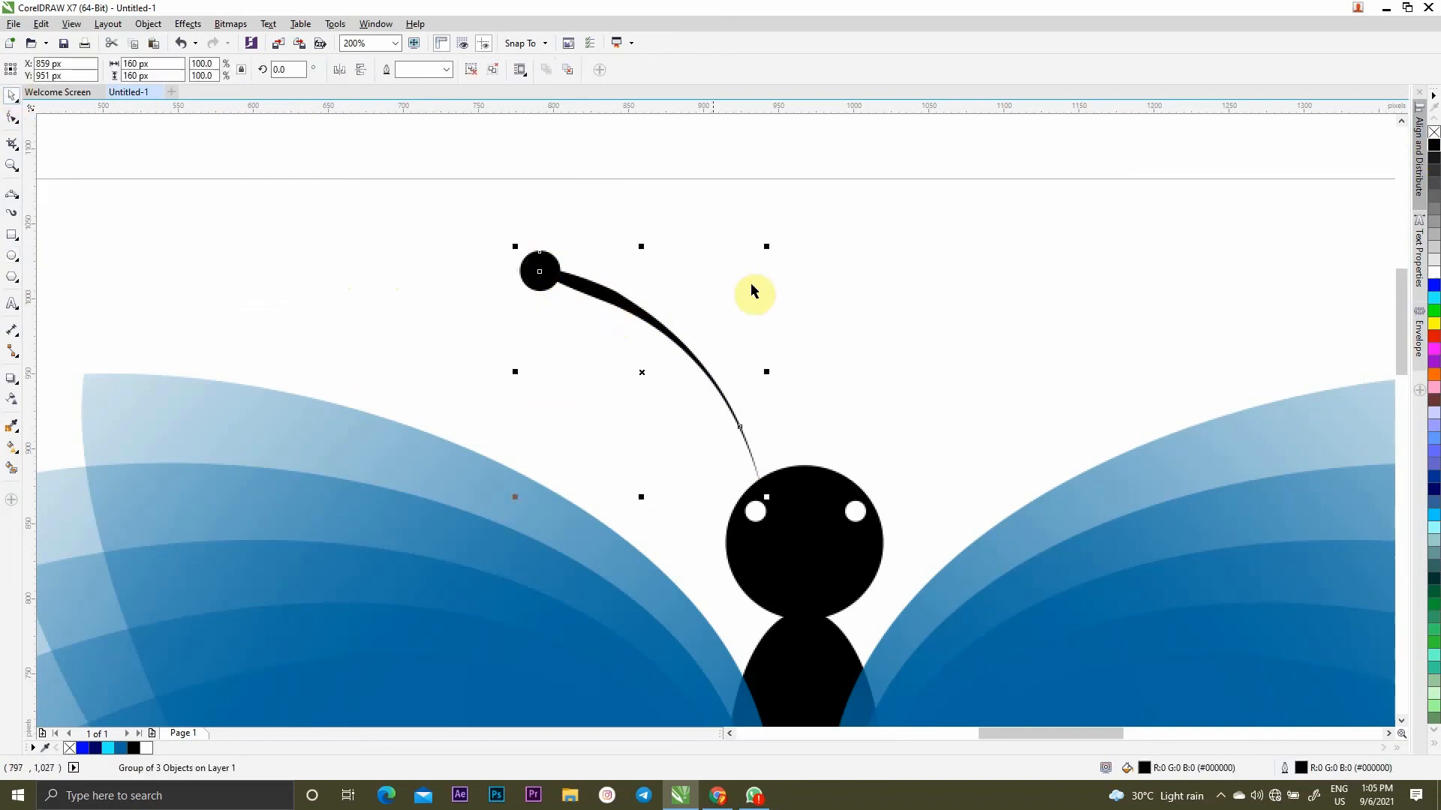
key("ctrl+g")
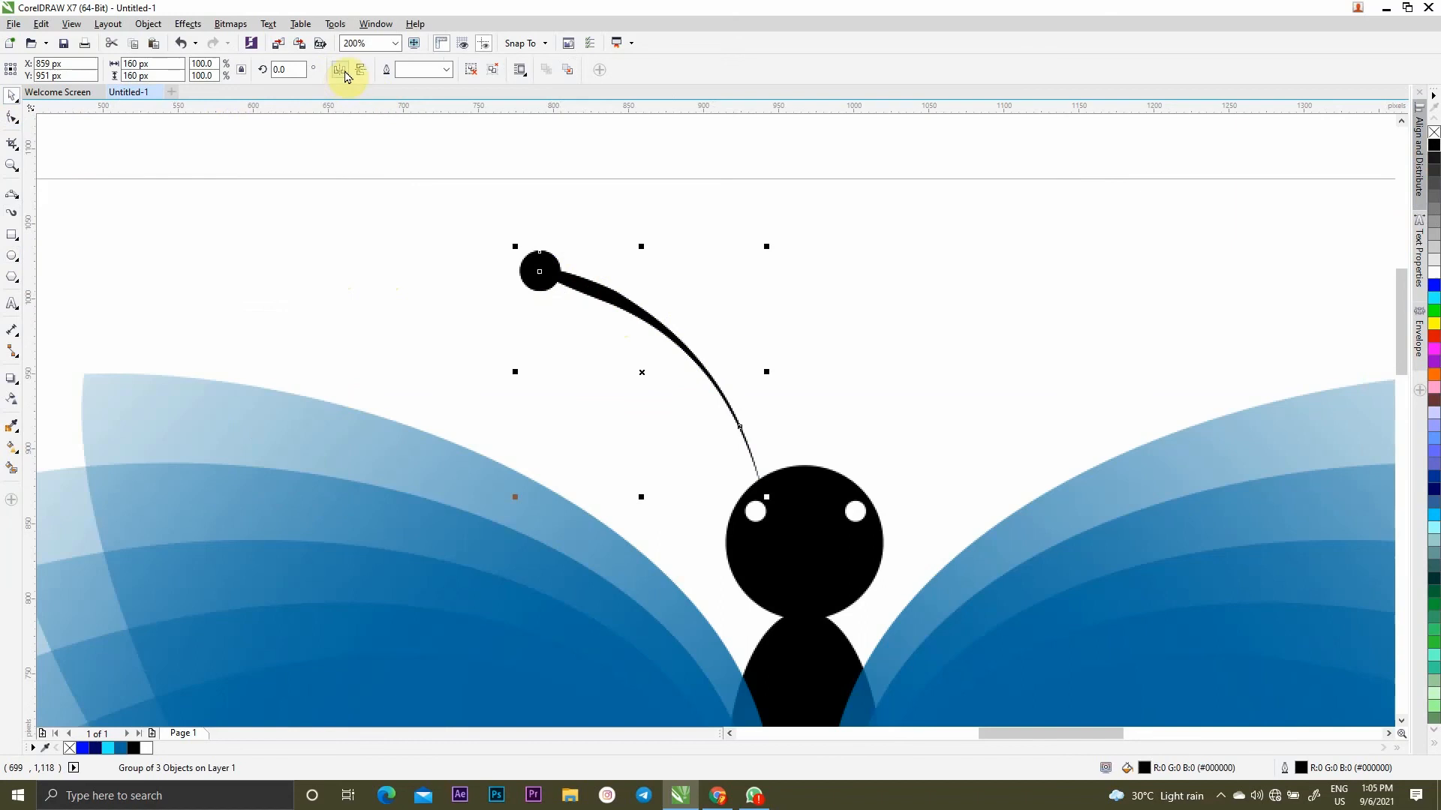
left_click(340, 70)
left_click_drag(643, 305, 997, 340)
scroll(871, 338, "down", 4)
left_click(1094, 328)
Examine the complete butterfly by selecting all its parts together and enlarging the view of the whole page
left_click_drag(514, 219, 1231, 675)
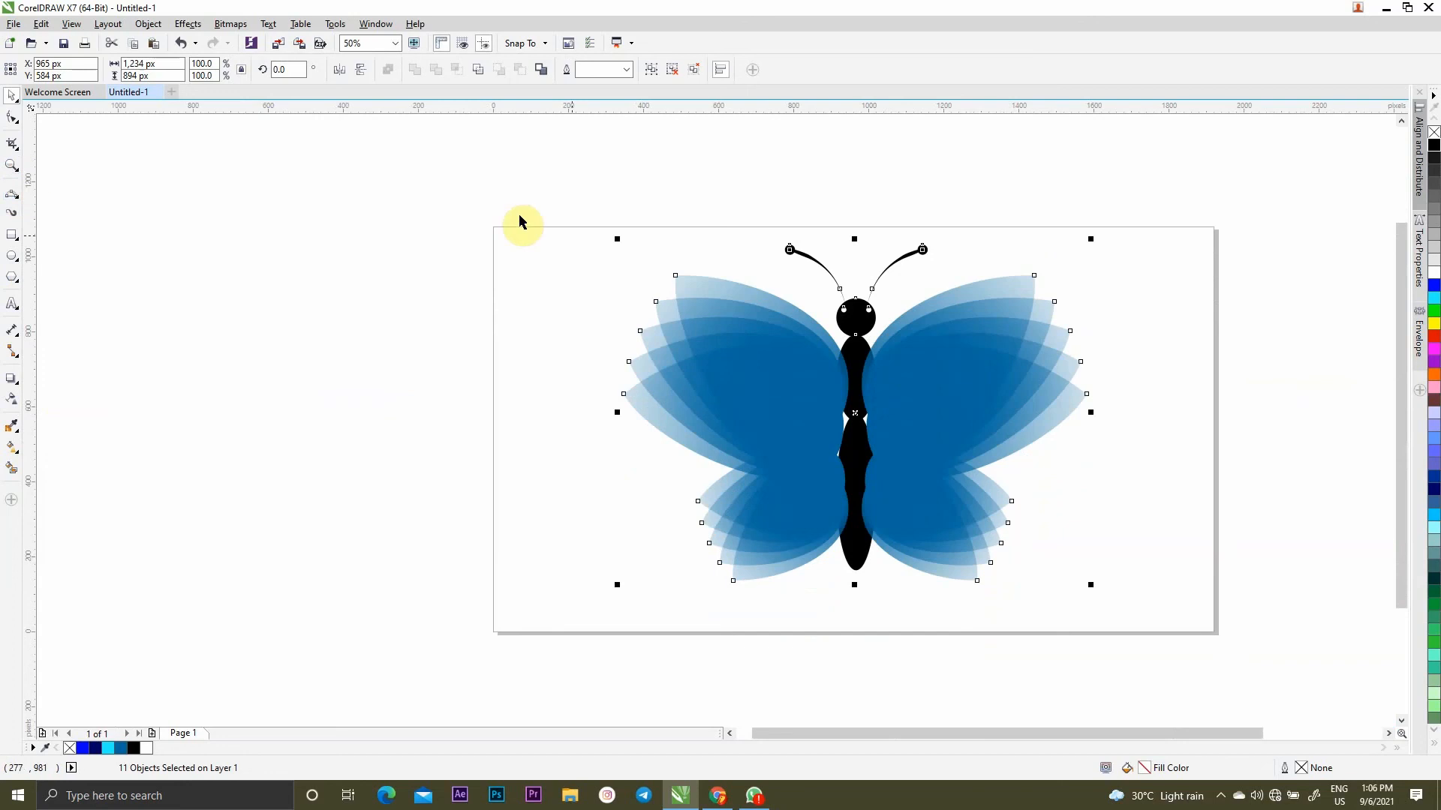
left_click_drag(466, 206, 1235, 652)
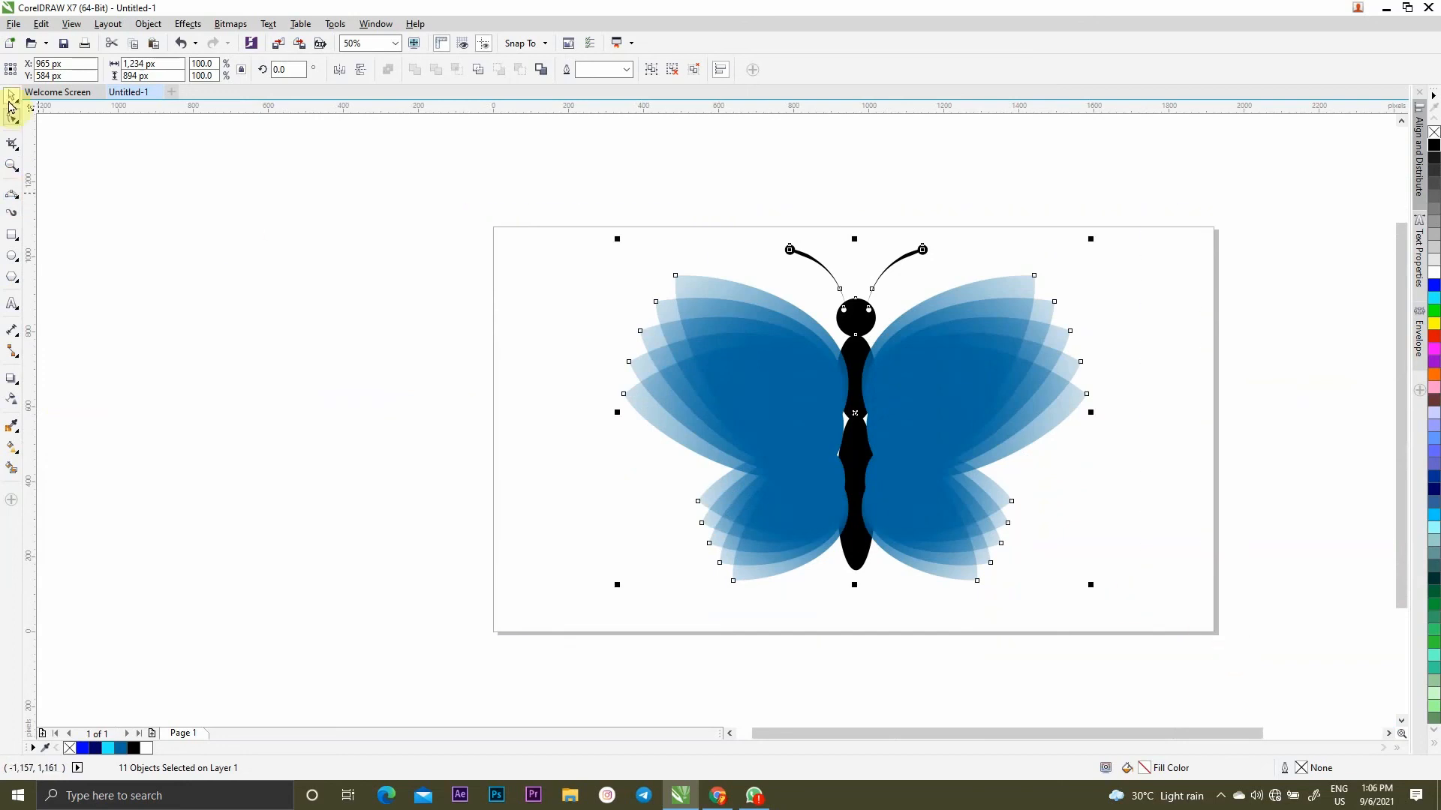
left_click(68, 171)
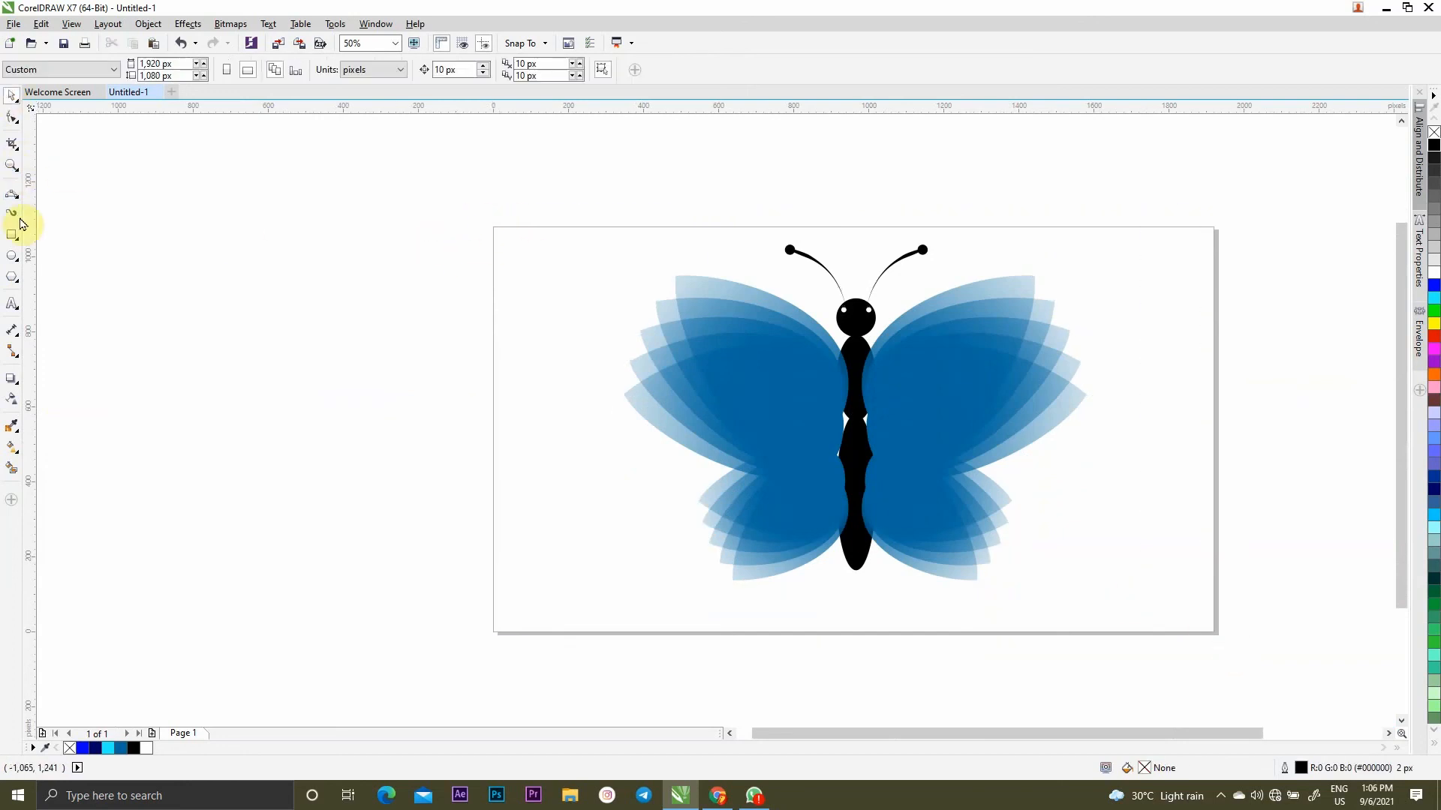
left_click(12, 167)
left_click_drag(493, 223, 1219, 636)
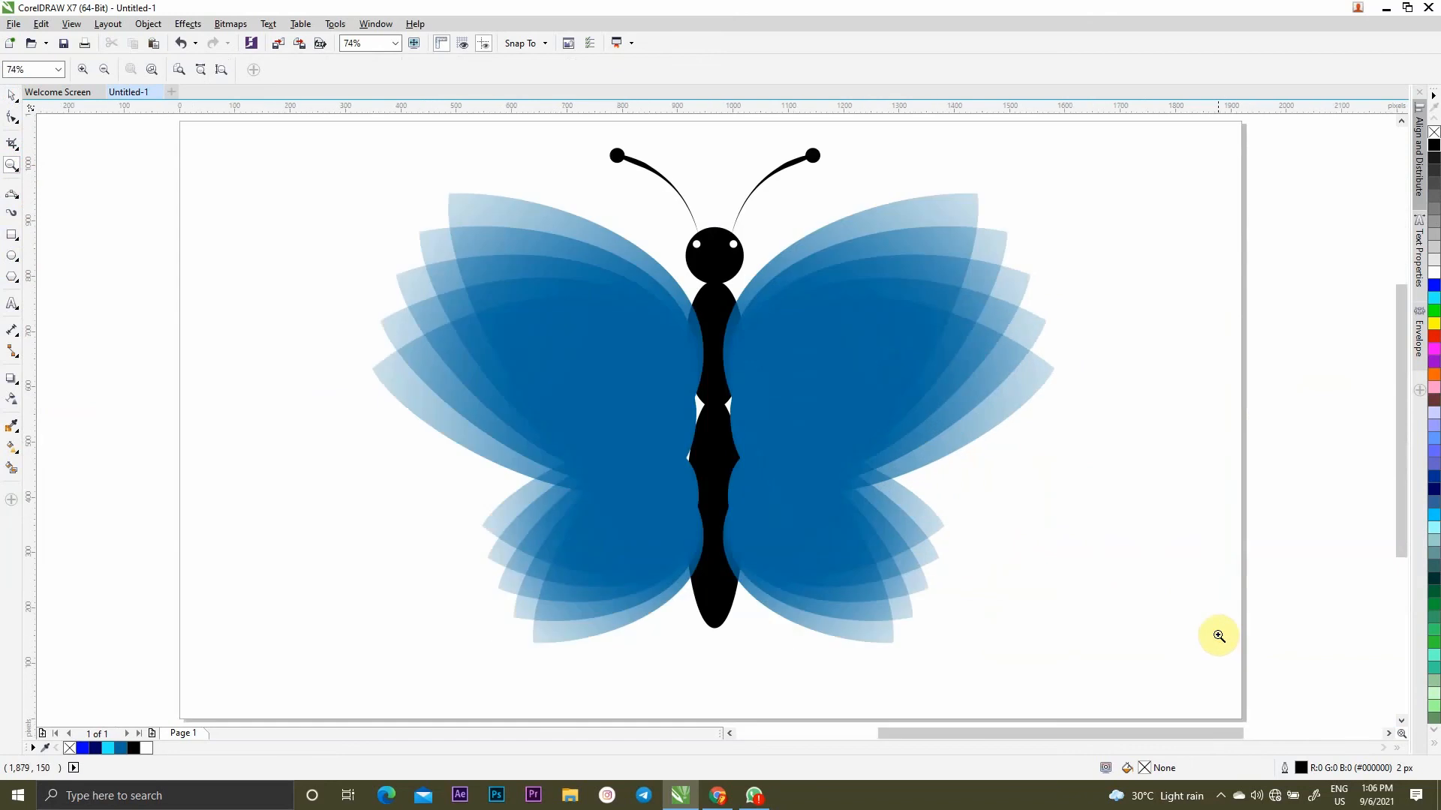
left_click(11, 95)
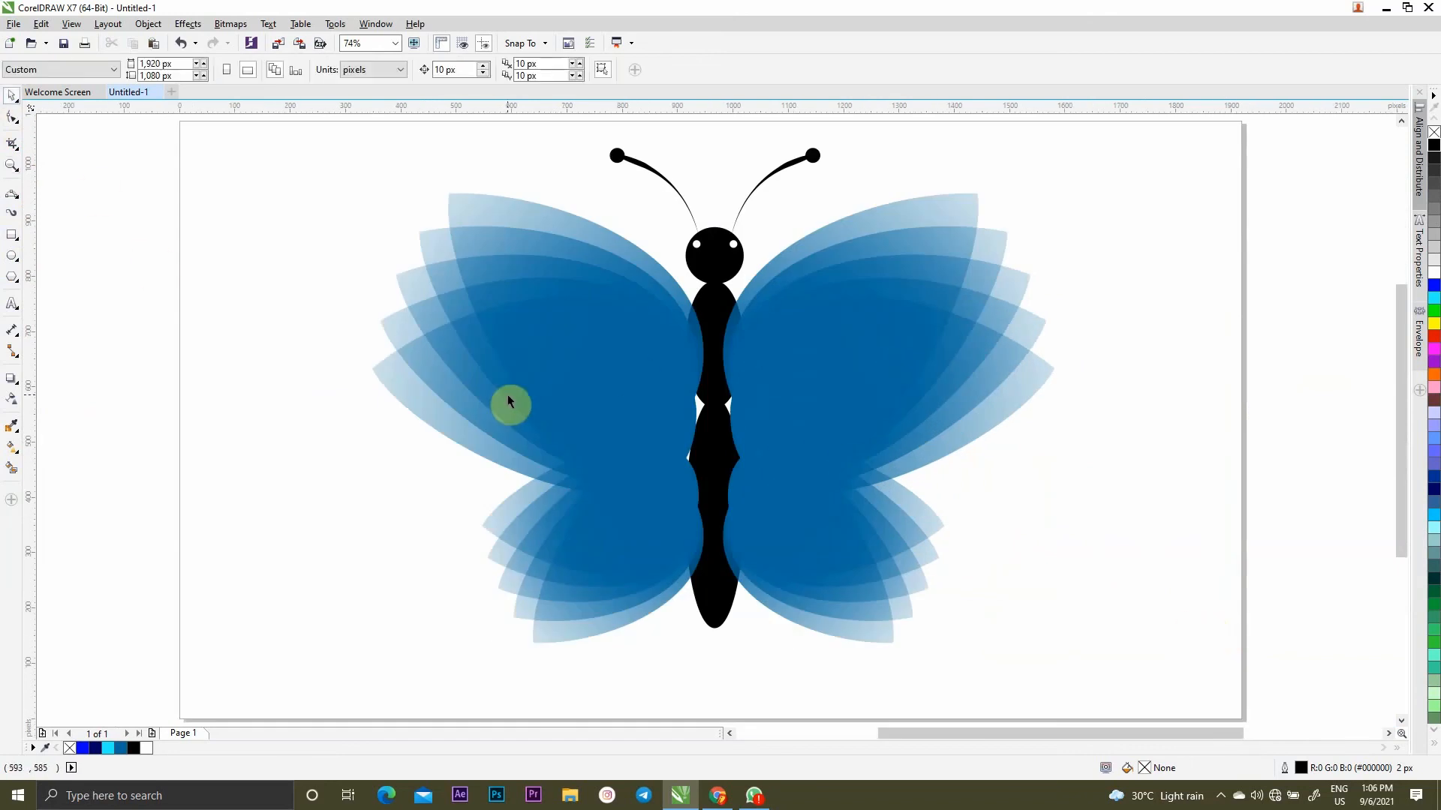